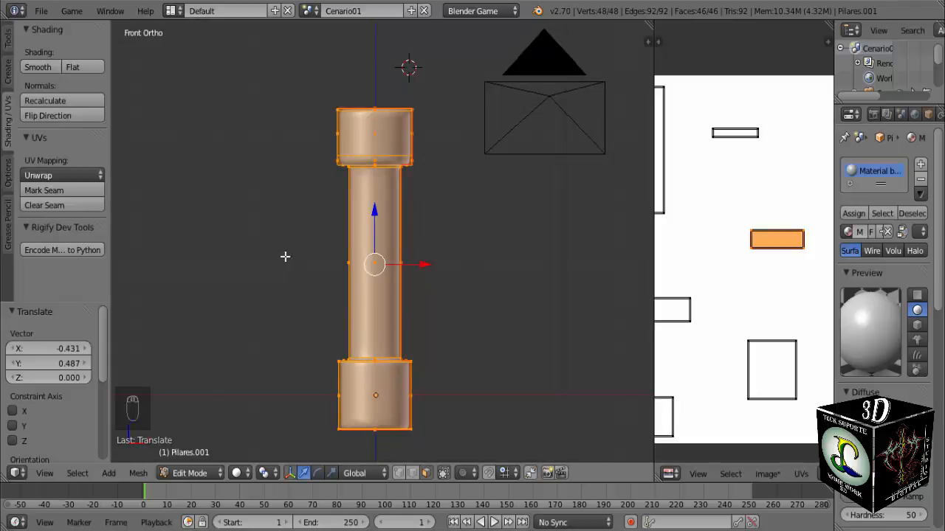
- Examine the pillar mesh from several angles alongside its UV layout, and clear the selection
key(a)
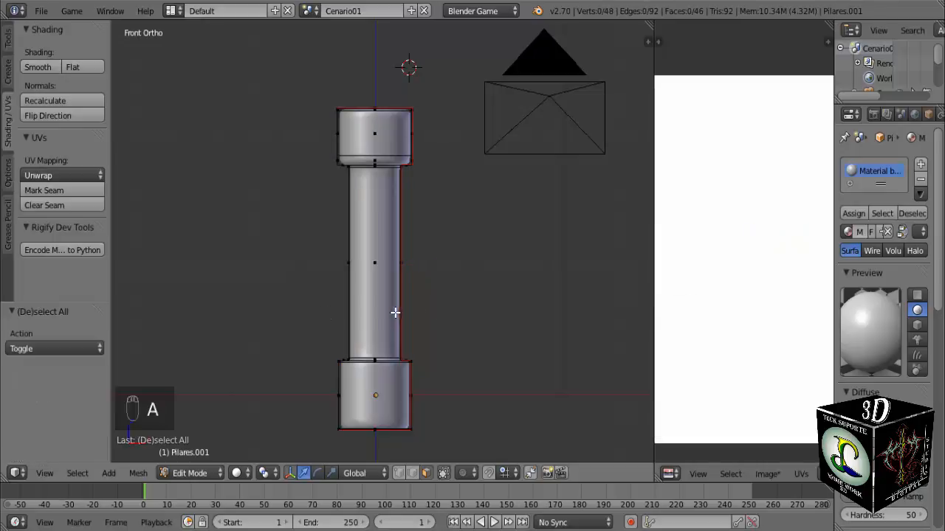
key(a)
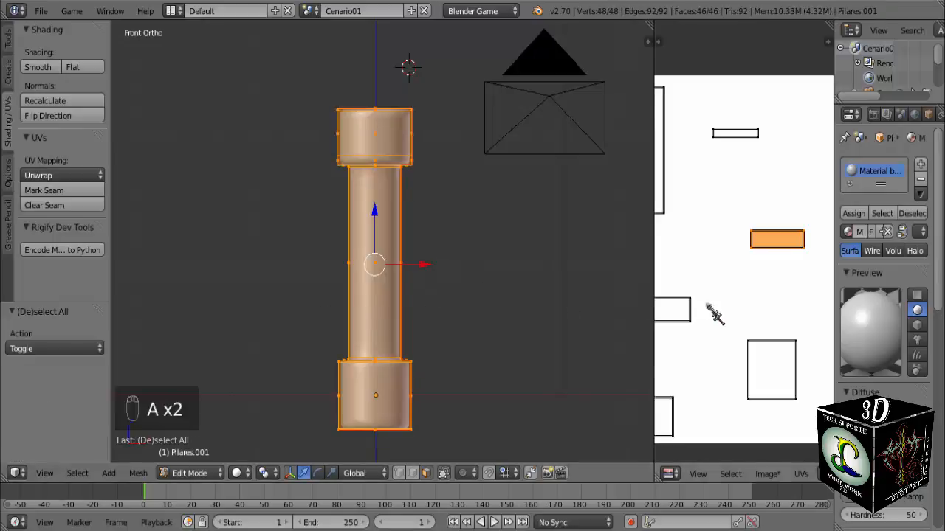
scroll(714, 312, down, 2)
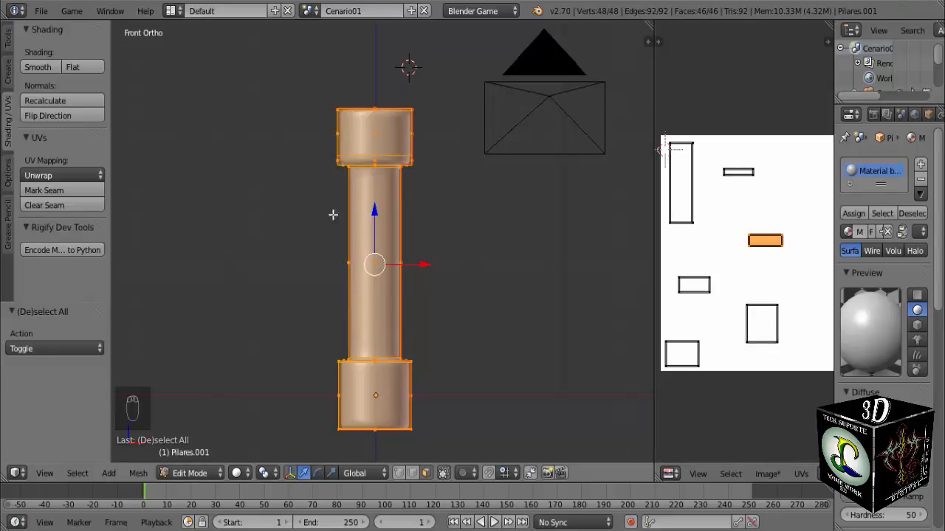
middle_drag(316, 240, 315, 277)
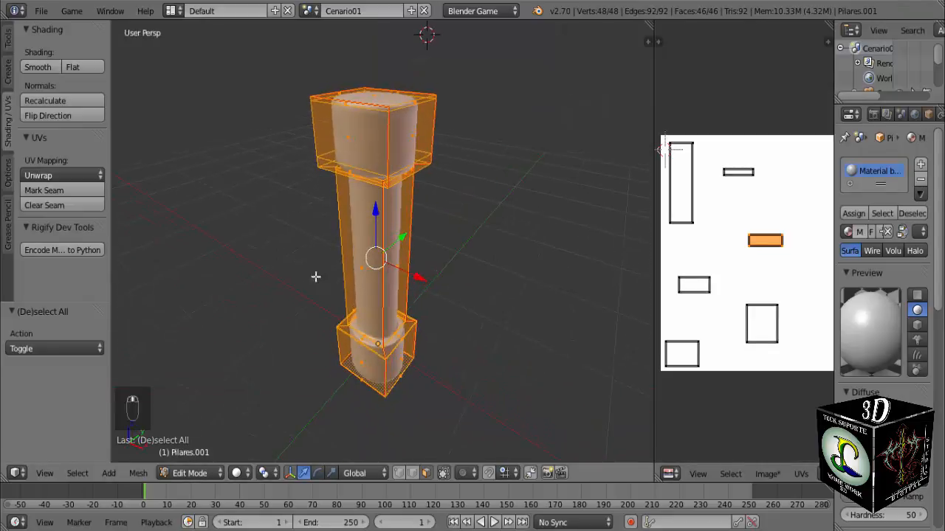
middle_drag(372, 270, 412, 211)
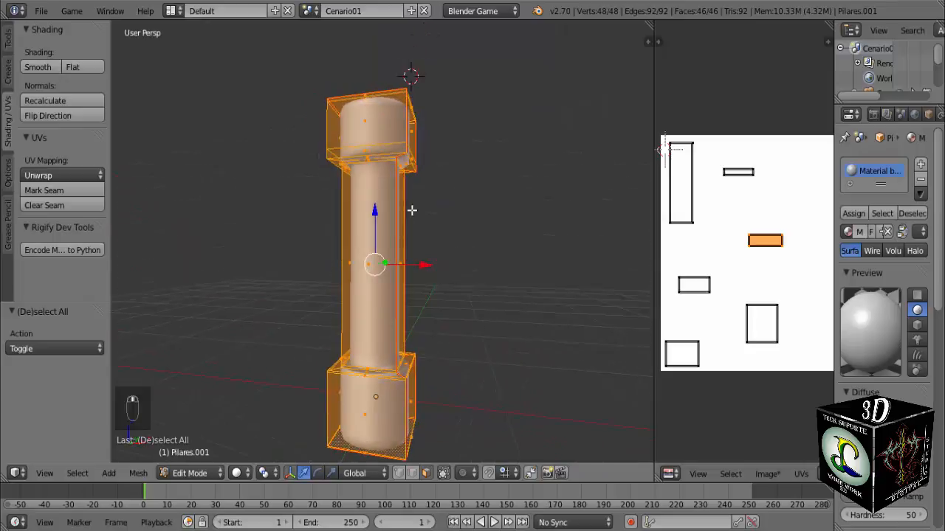
scroll(724, 233, down, 1)
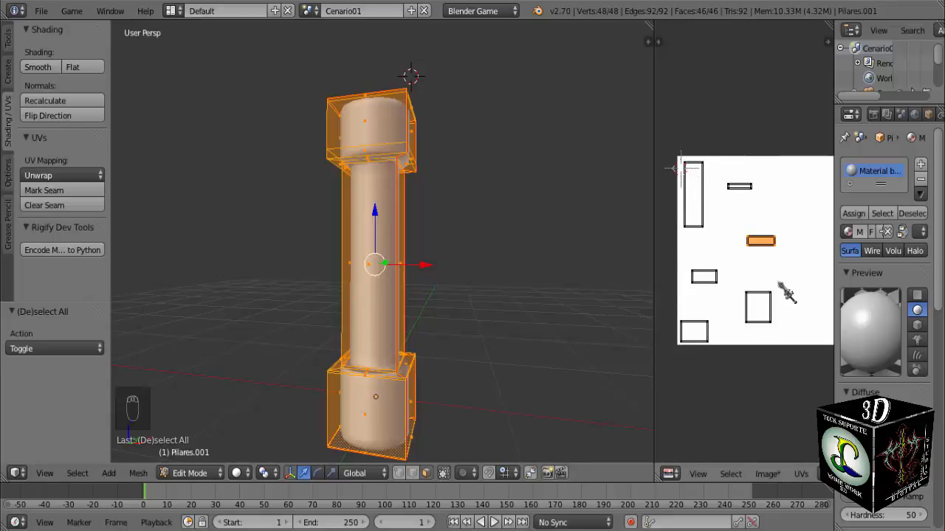
middle_drag(373, 285, 368, 374)
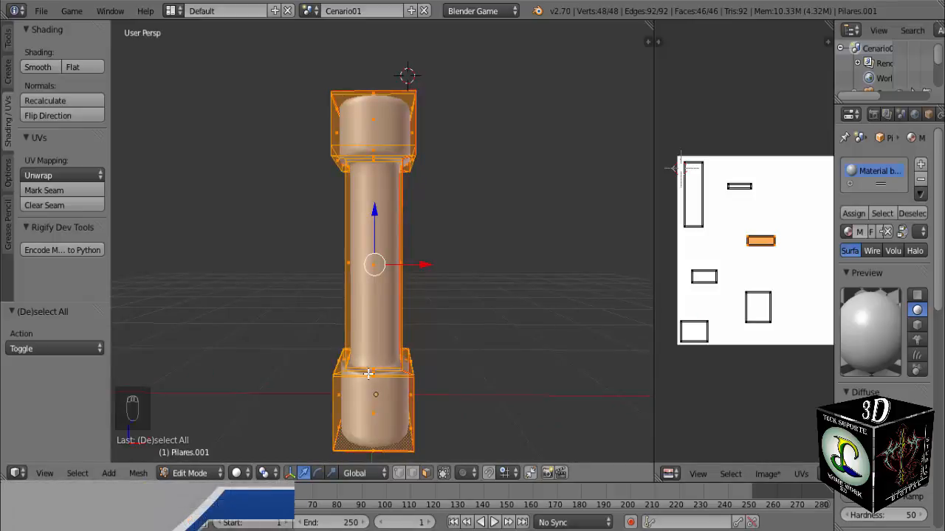
key(a)
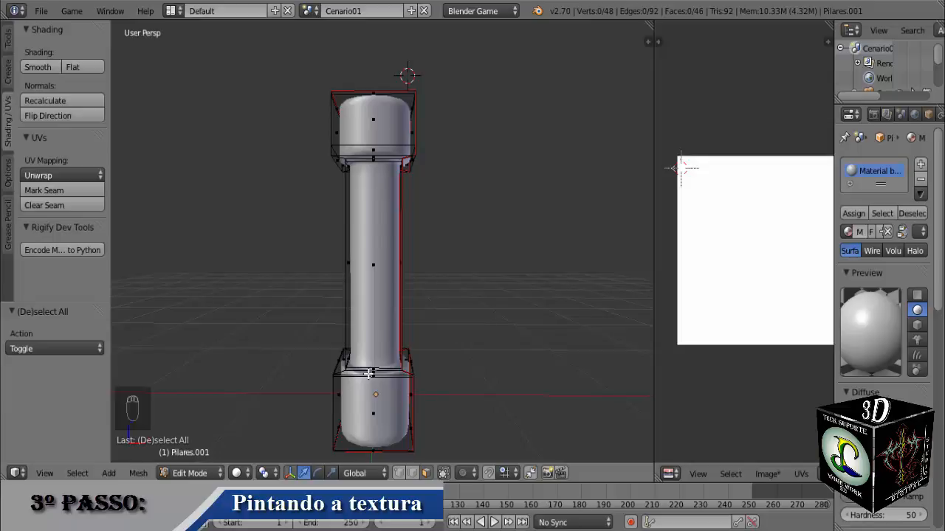
- Inspect the pillar's capital, shaft and base up close, ending in the front orthographic view
scroll(336, 344, up, 3)
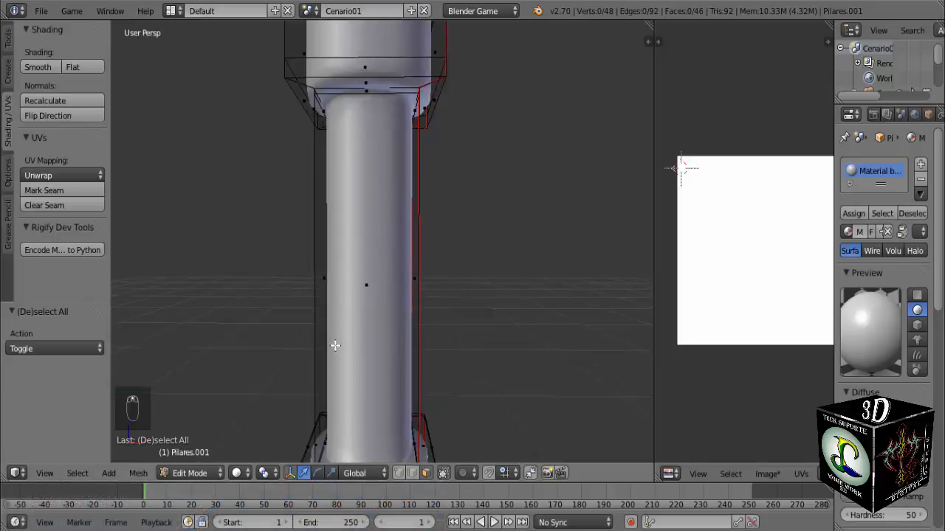
scroll(398, 320, down, 2)
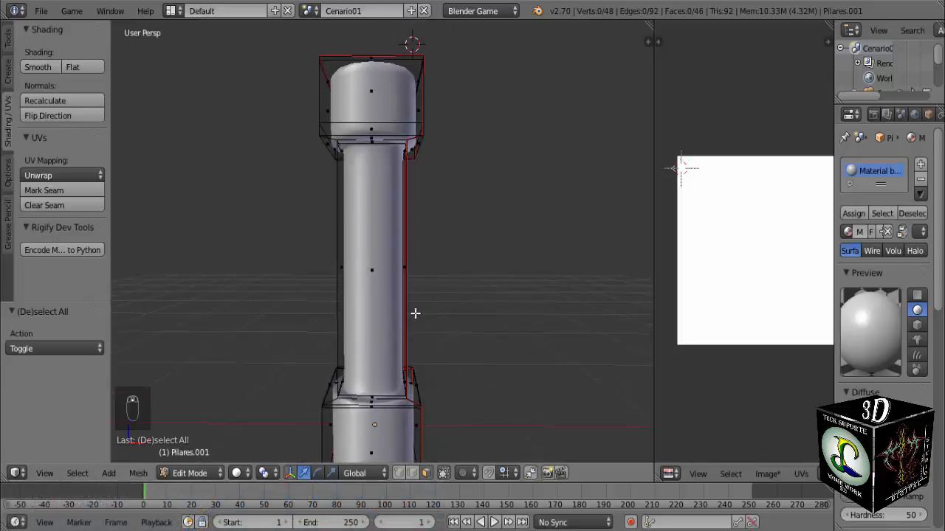
middle_drag(408, 314, 382, 313)
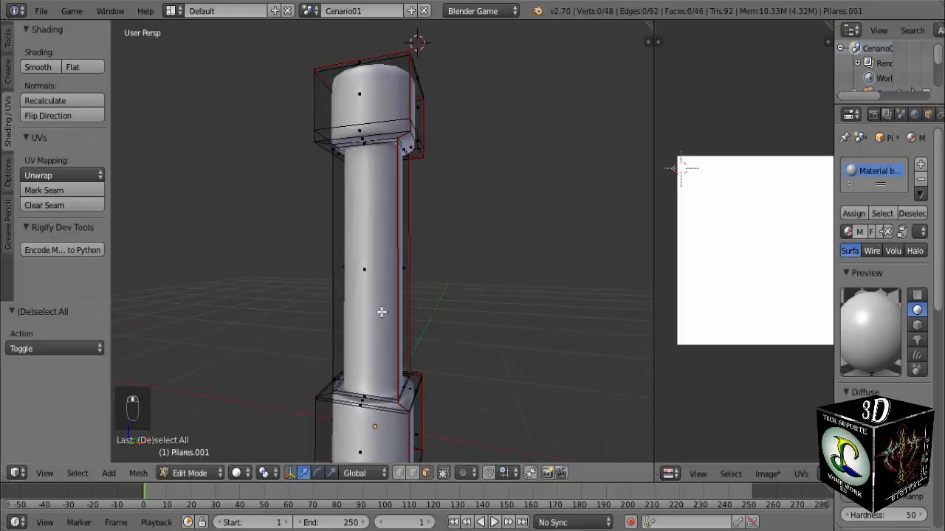
key(KP_1)
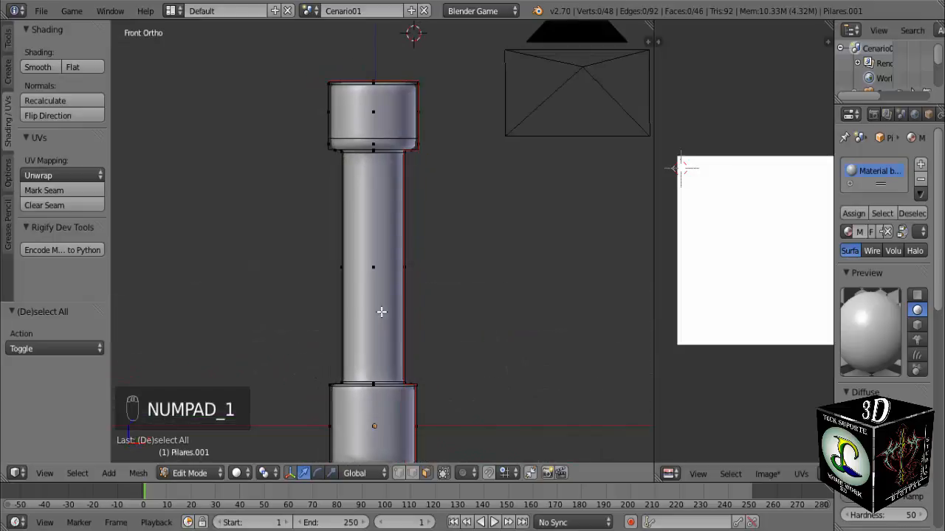
shift+middle_drag(387, 364, 396, 302)
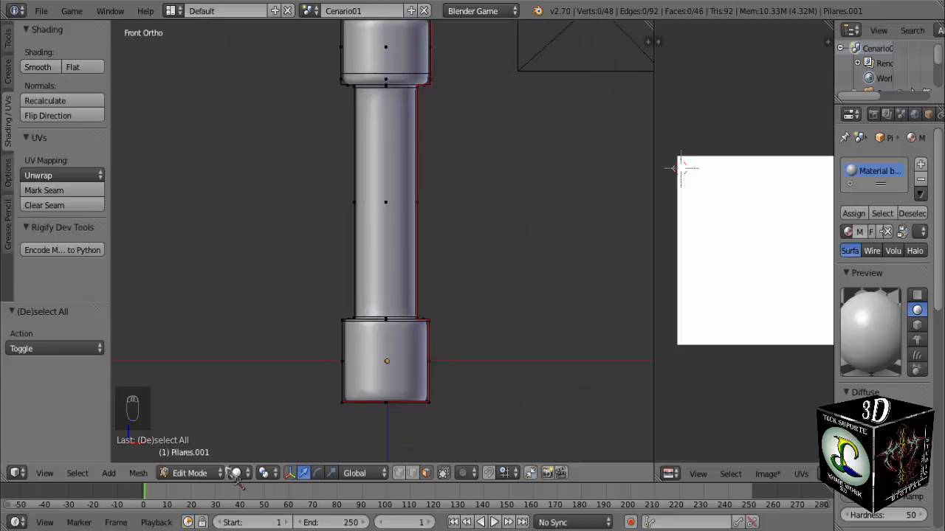
click(194, 473)
scroll(388, 234, down, 2)
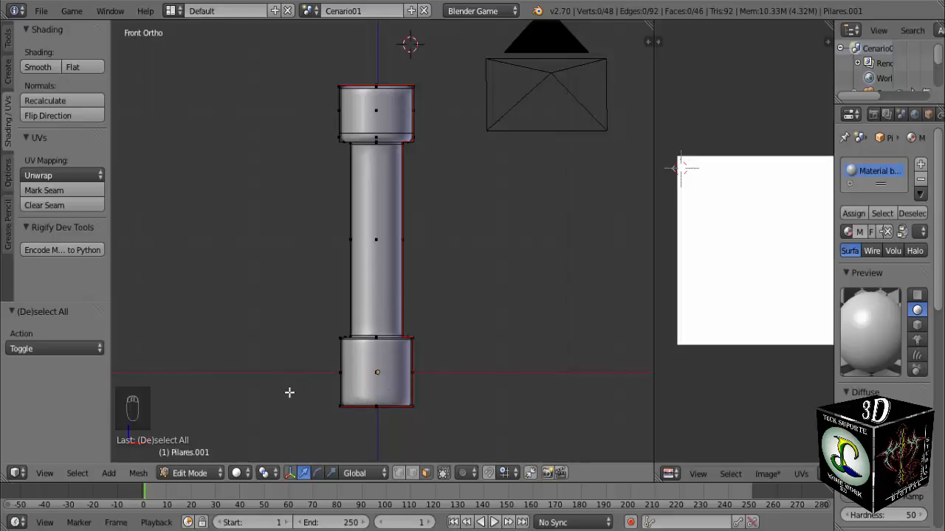
scroll(364, 338, up, 3)
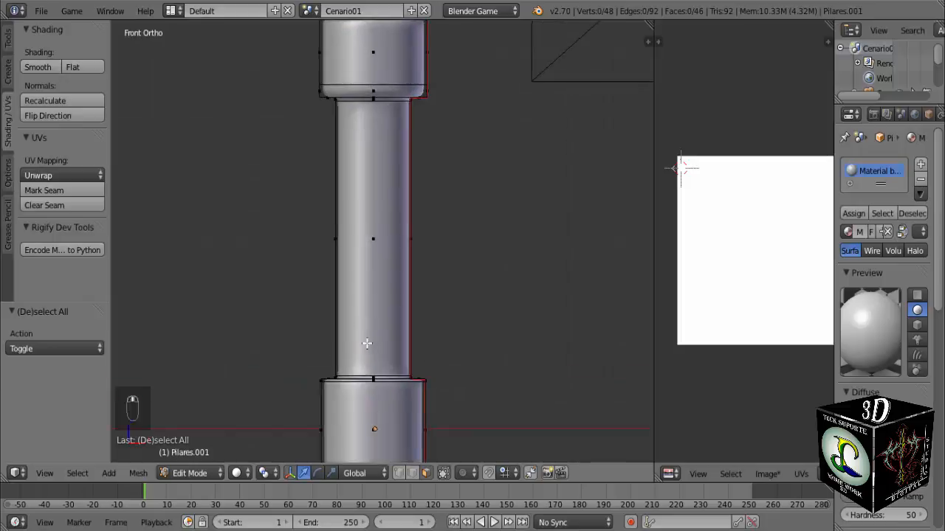
scroll(345, 268, down, 1)
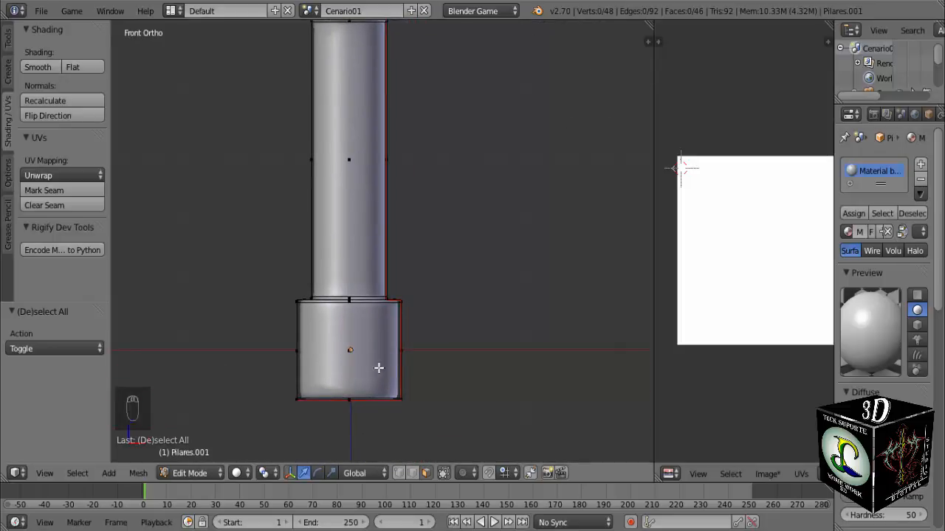
scroll(377, 365, down, 2)
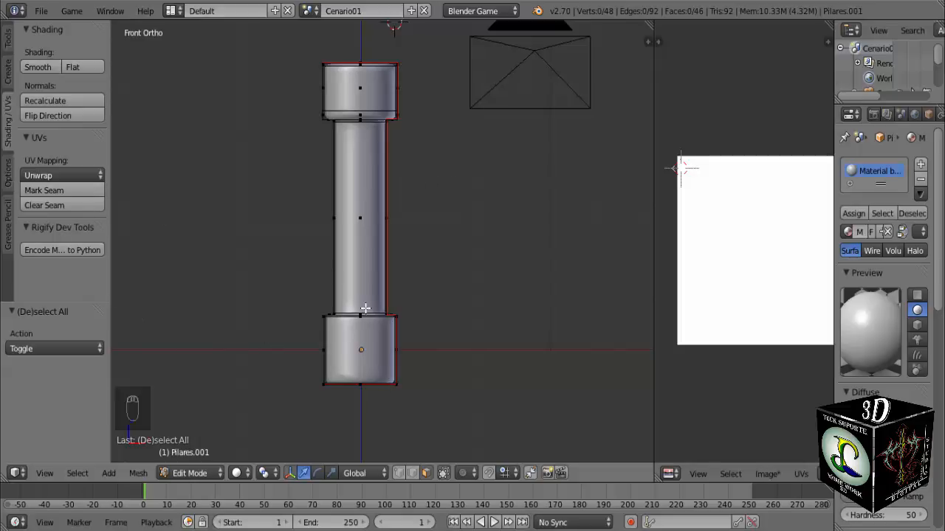
- Switch the pillar to Texture Paint mode and check its lighting from the front
click(191, 474)
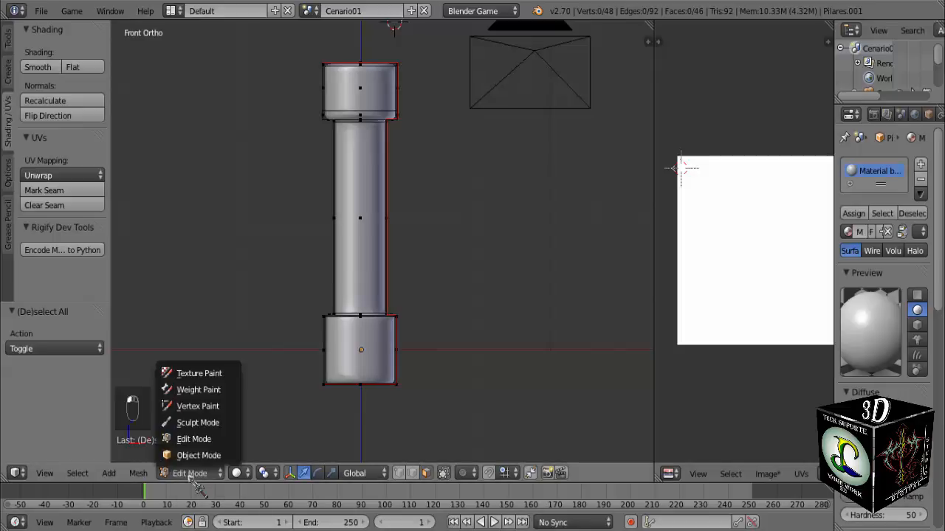
click(227, 375)
scroll(348, 339, up, 2)
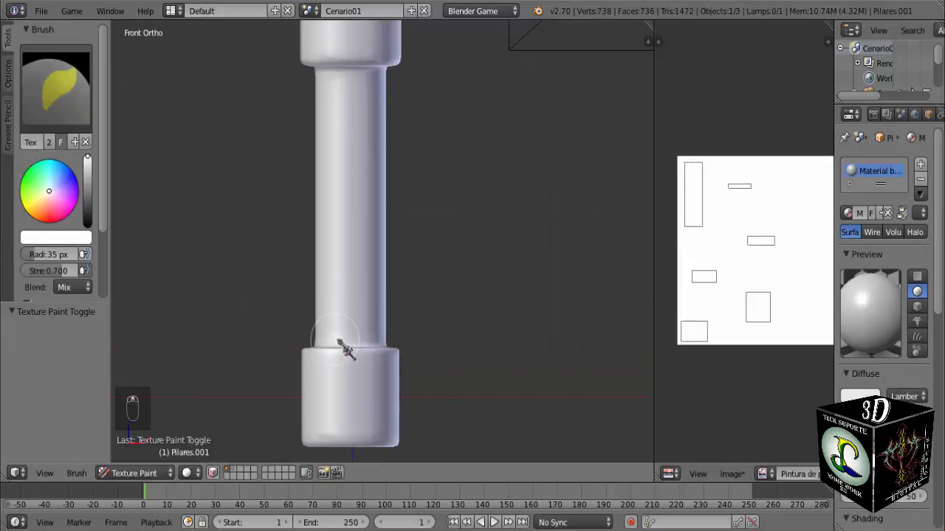
scroll(369, 338, down, 3)
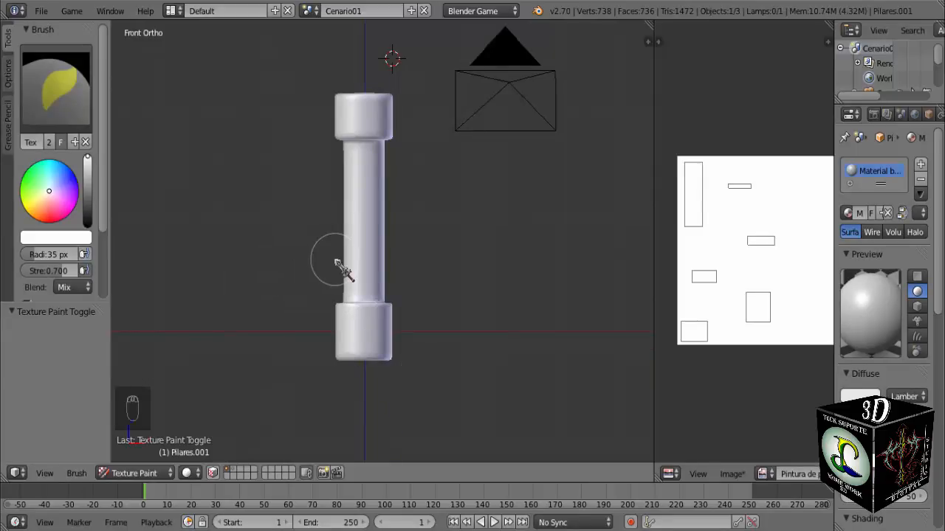
key(KP_1)
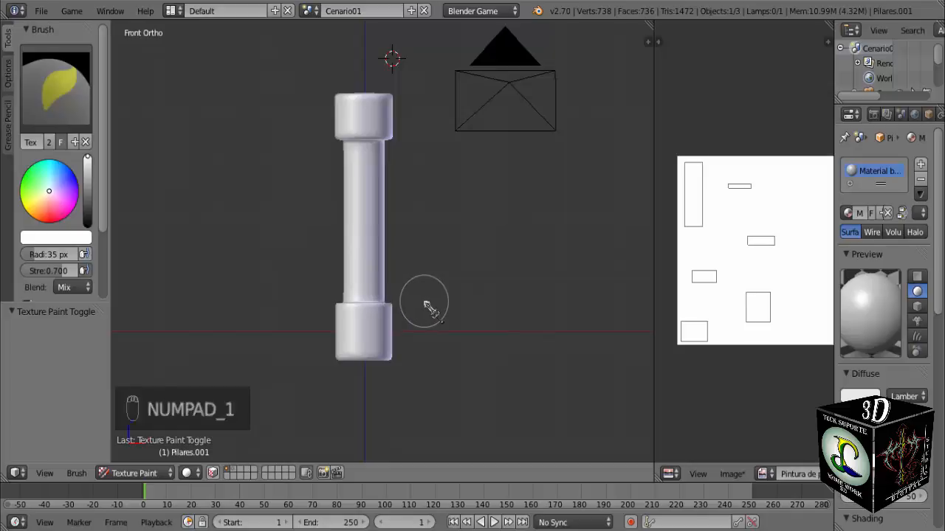
key(Escape)
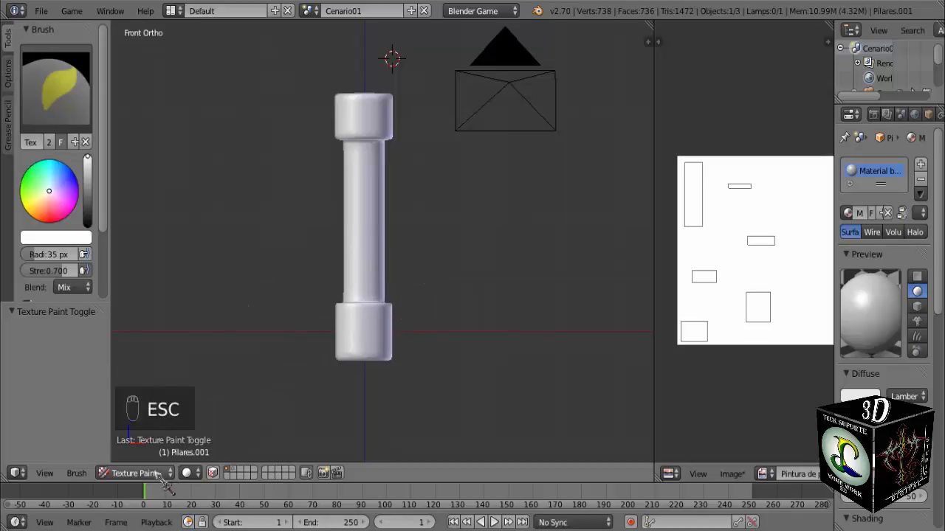
- Switch to Object Mode and select the lamp above the pillar
click(134, 473)
click(144, 456)
middle_drag(538, 281, 282, 316)
right_click(302, 100)
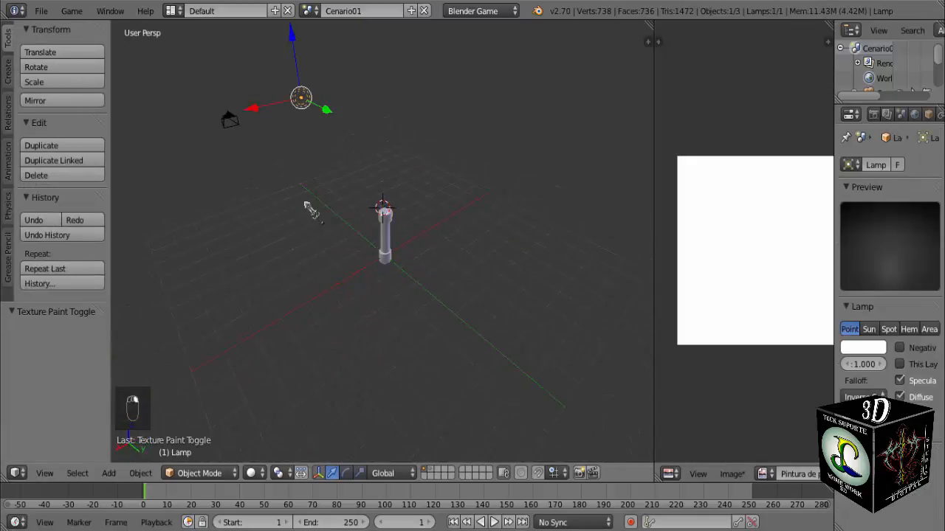
- Snap the 3D cursor to the scene centre and snap the lamp to the cursor
middle_drag(308, 207, 407, 206)
key(KP_1)
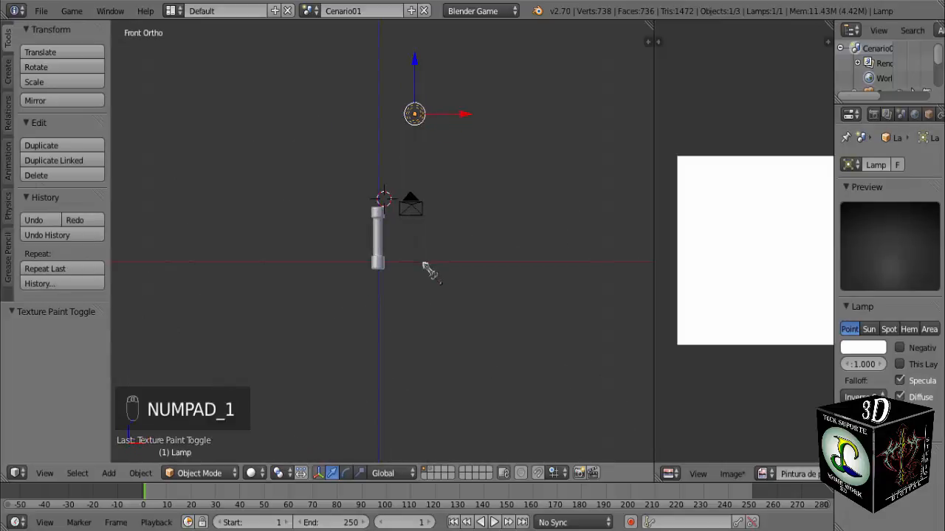
key(shift+s)
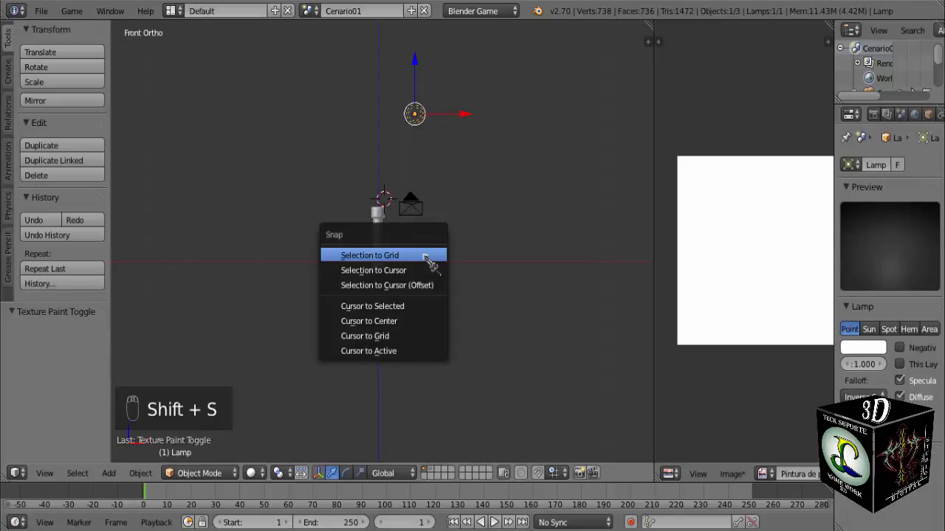
click(417, 325)
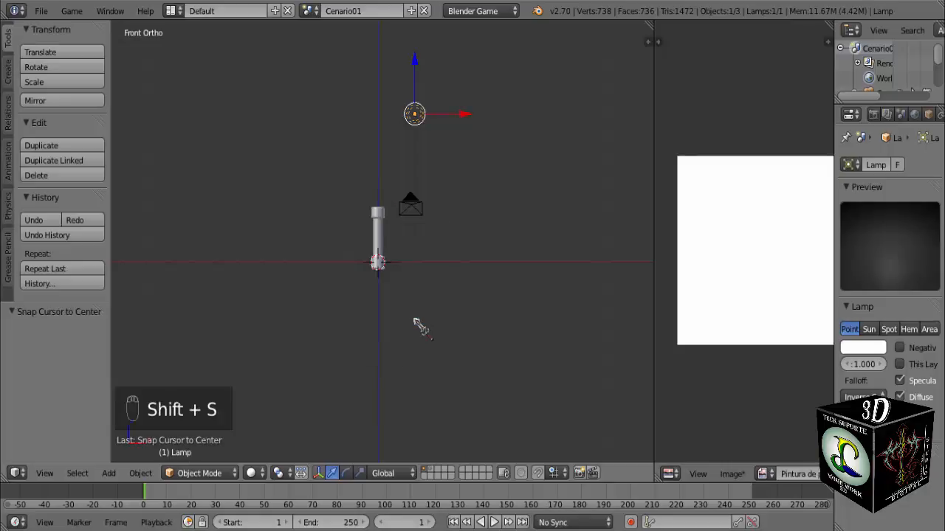
key(shift+s)
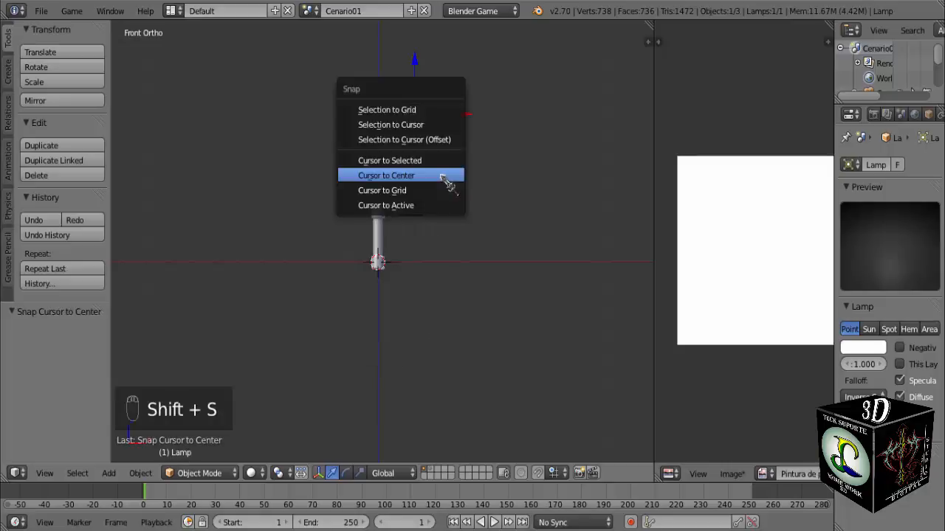
click(446, 126)
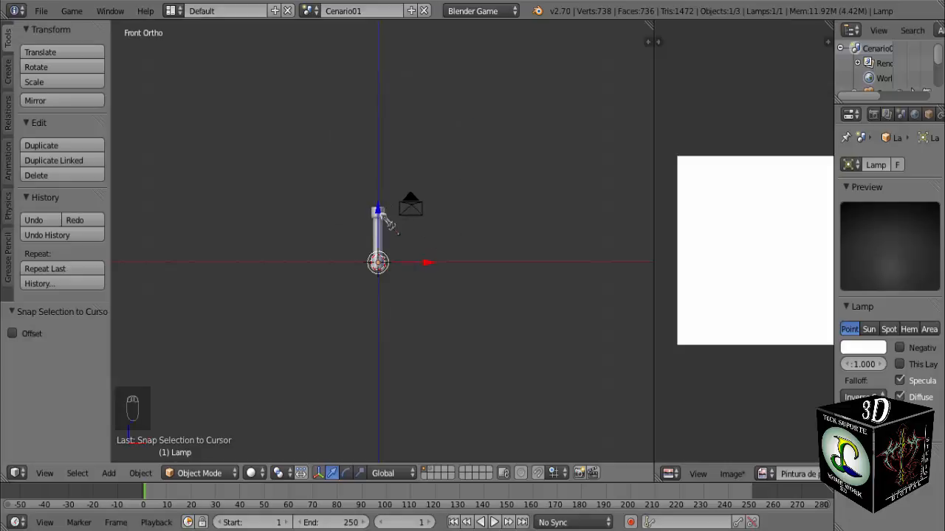
- Move the lamp up about 5.28 units along Z and about -2.23 units along X
key(g)
key(z)
click(382, 85)
middle_drag(382, 86, 462, 276)
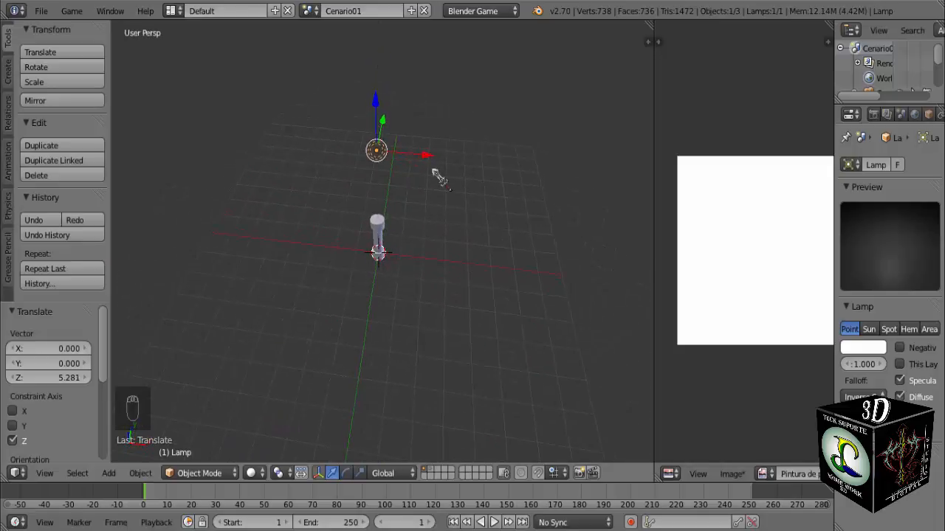
key(g)
key(x)
click(361, 164)
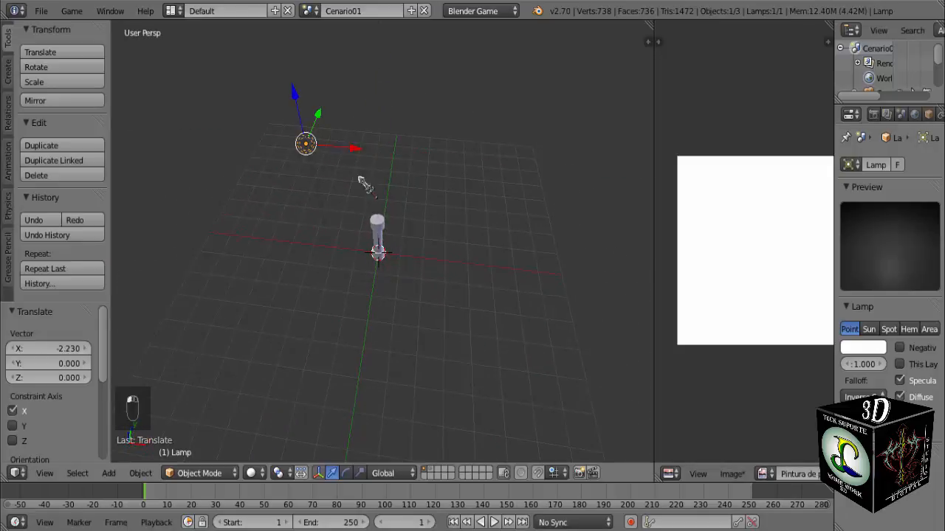
- Duplicate the lamp and place the copy about 5.23 units away along X, on the pillar's other side
key(shift+d)
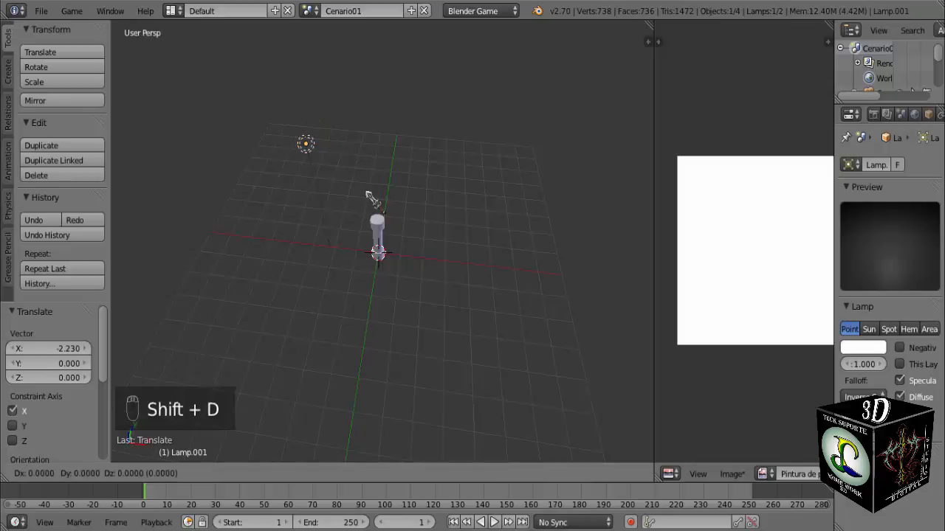
key(x)
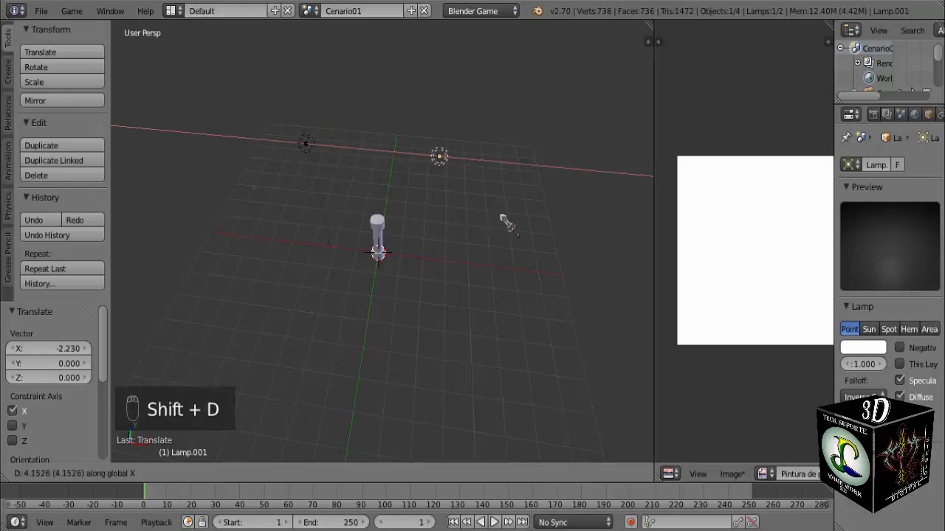
click(539, 235)
- Move the original lamp about -0.76 units along X, farther from the pillar
right_click(307, 145)
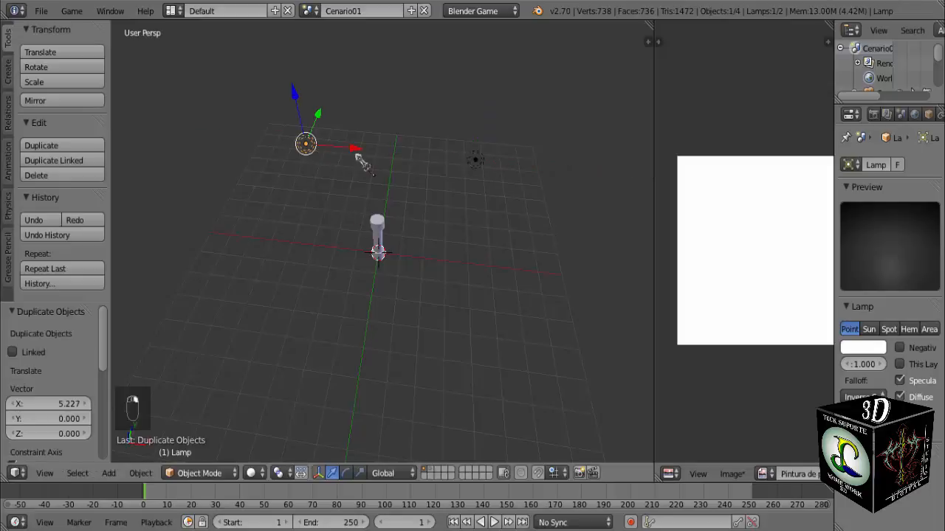
key(g)
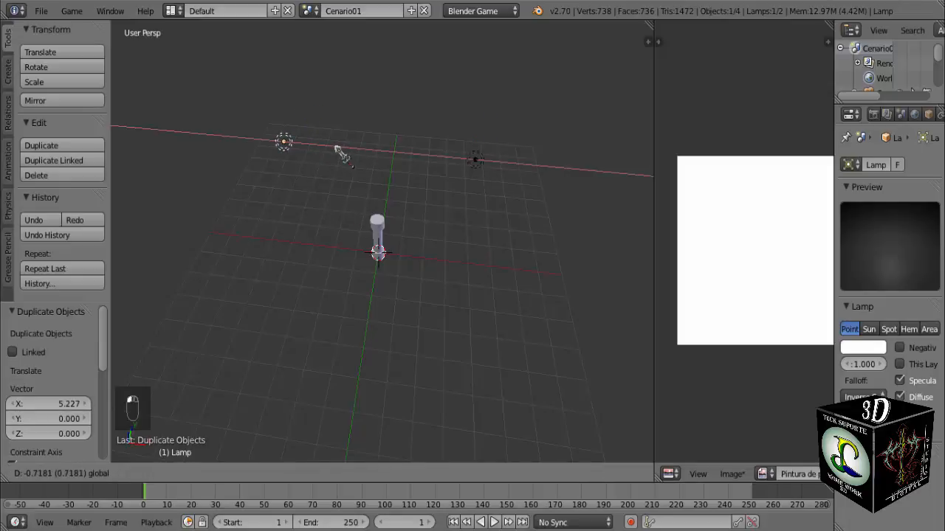
click(338, 152)
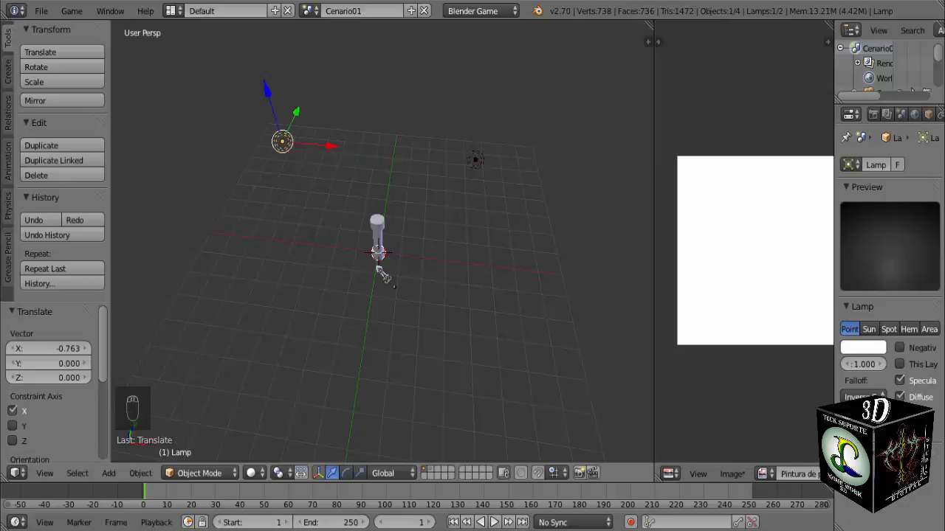
- Duplicate both lamps in place and rotate the copies 90° around the global Z axis
middle_drag(380, 270, 472, 265)
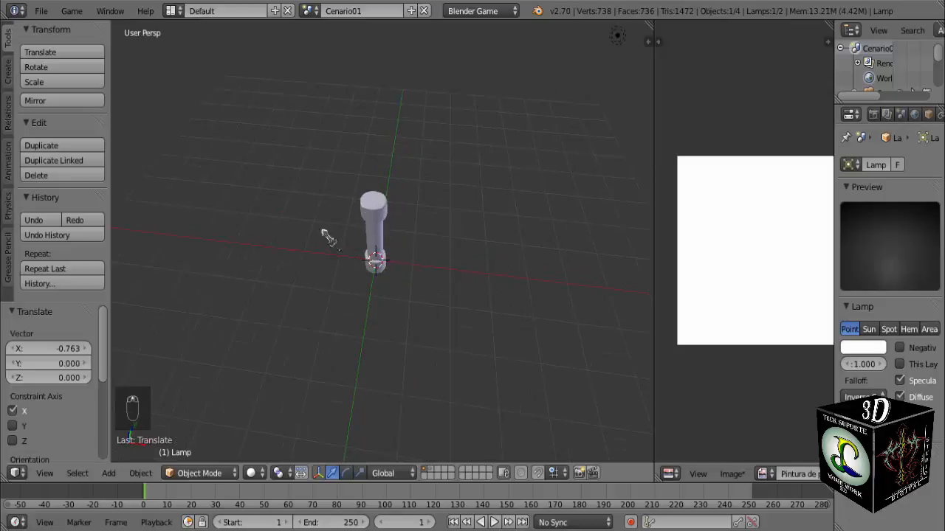
middle_drag(299, 230, 289, 207)
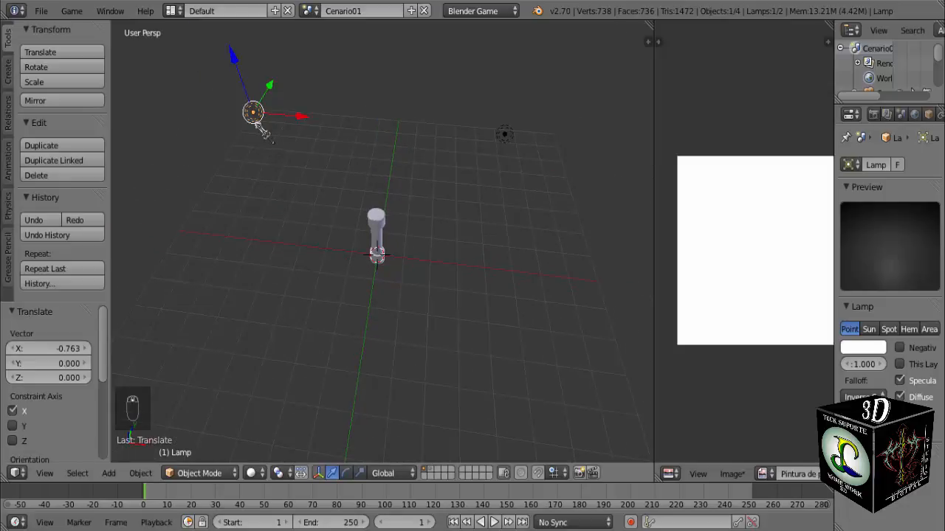
shift+right_click(504, 134)
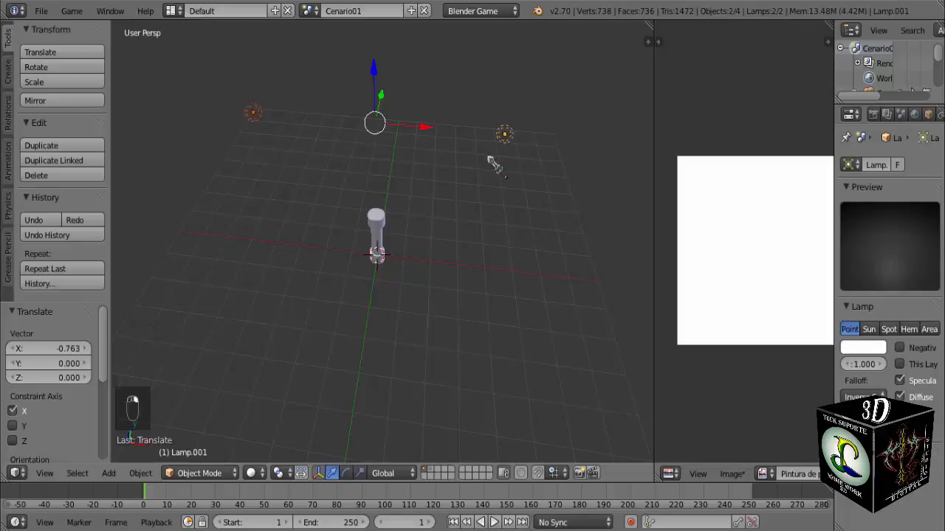
key(shift+d)
right_click(493, 166)
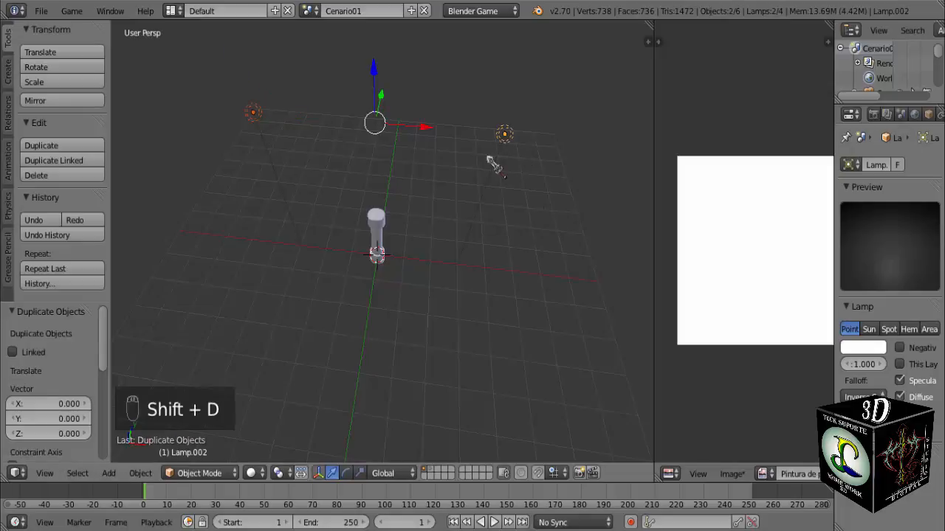
text(rz)
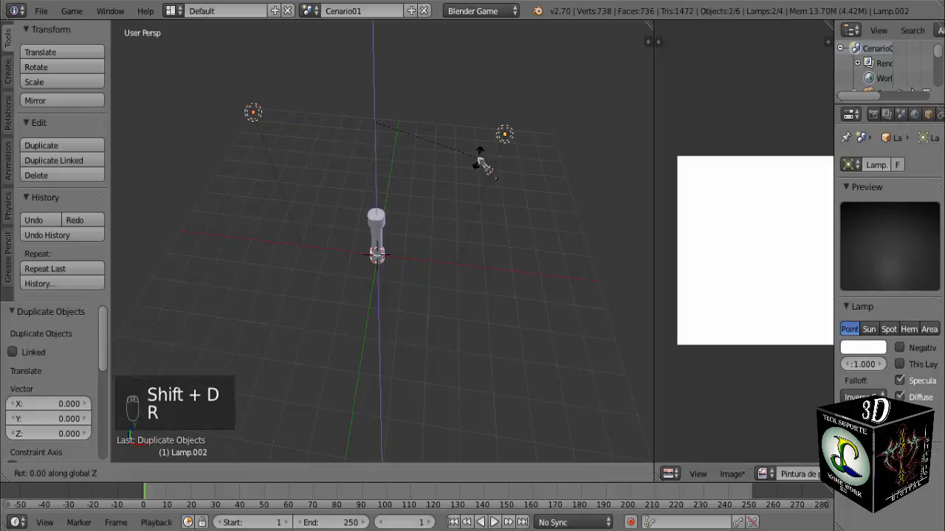
text(90)
key(Return)
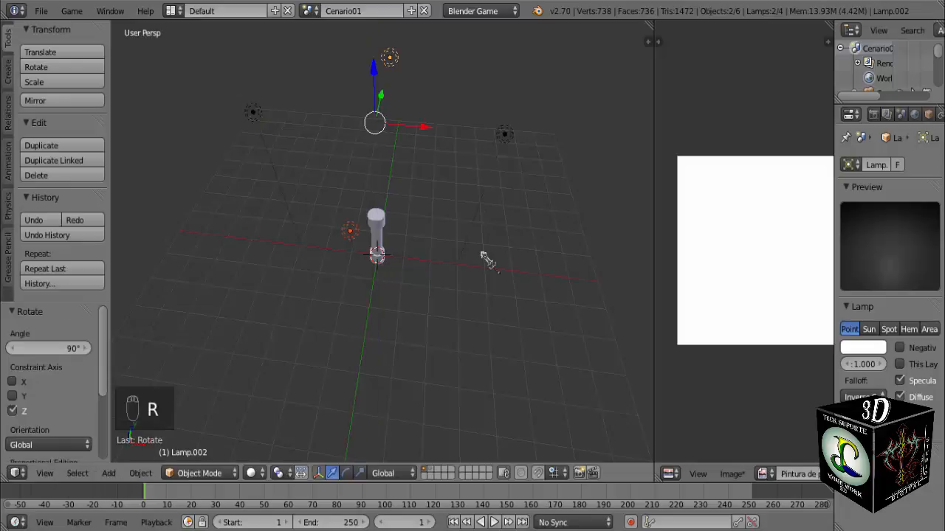
- Switch to the front orthographic view and save the file with its four lamps
key(KP_1)
middle_drag(477, 289, 298, 336)
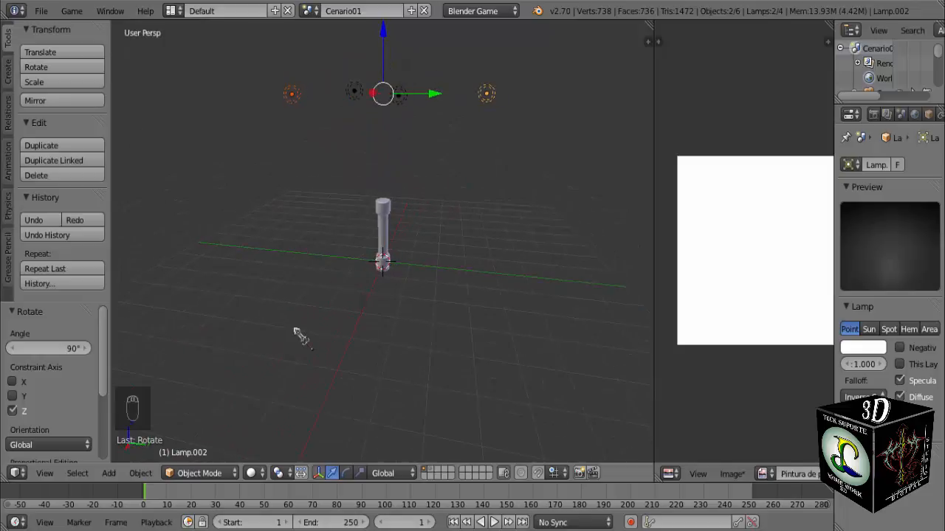
key(KP_1)
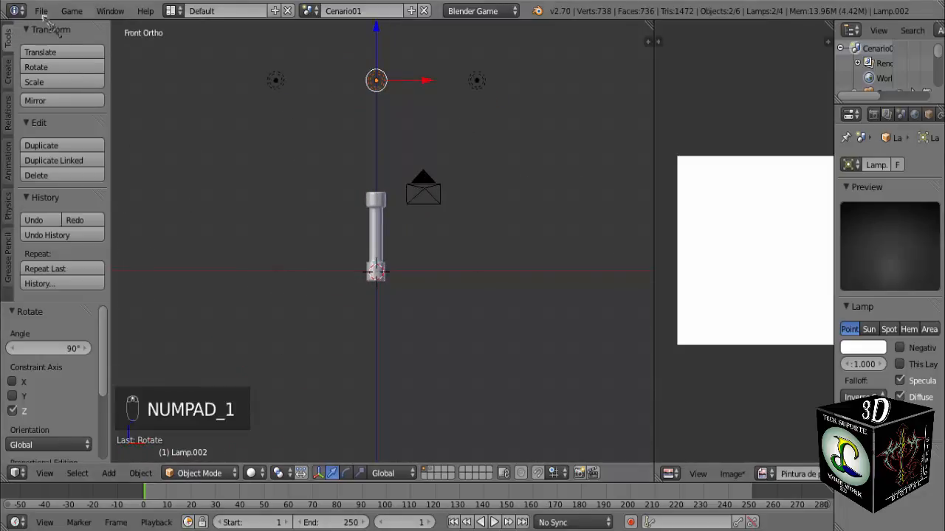
click(42, 13)
click(60, 126)
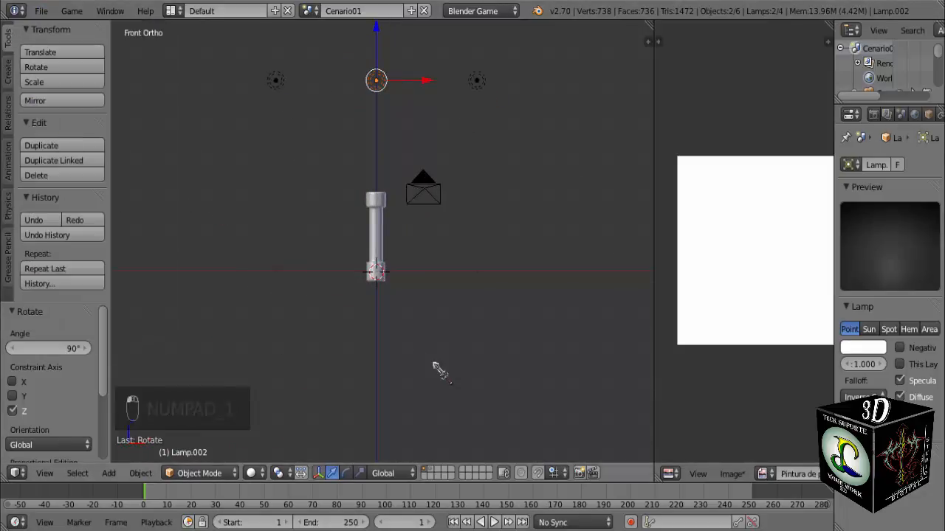
- Select the pillar and switch it to Texture Paint mode
scroll(440, 371, up, 4)
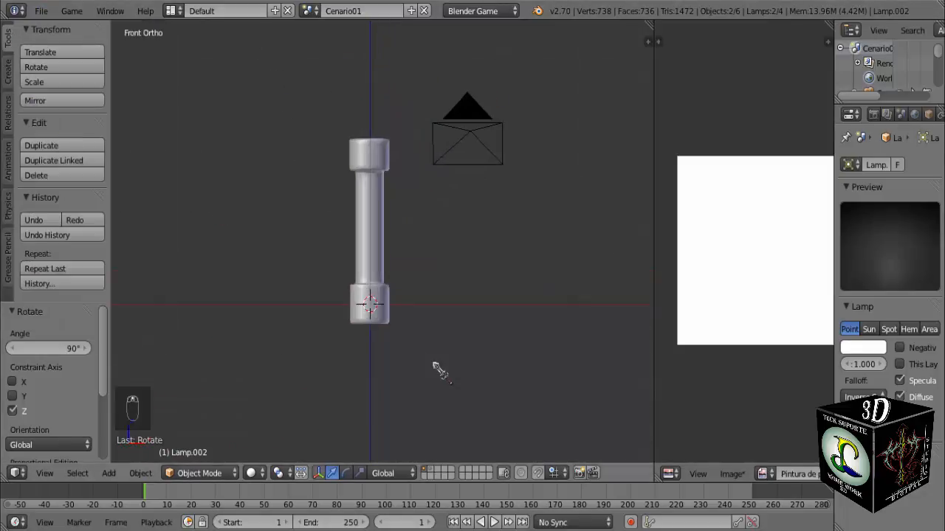
click(212, 477)
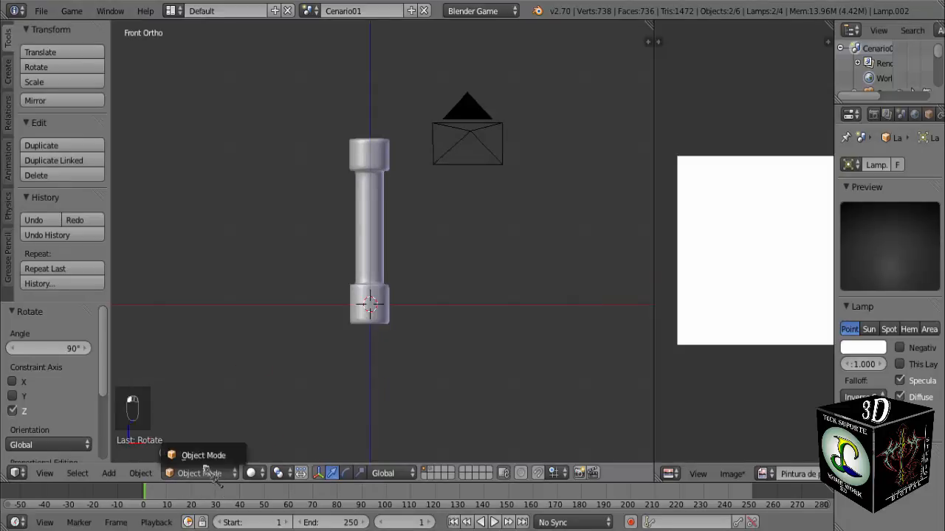
right_click(372, 326)
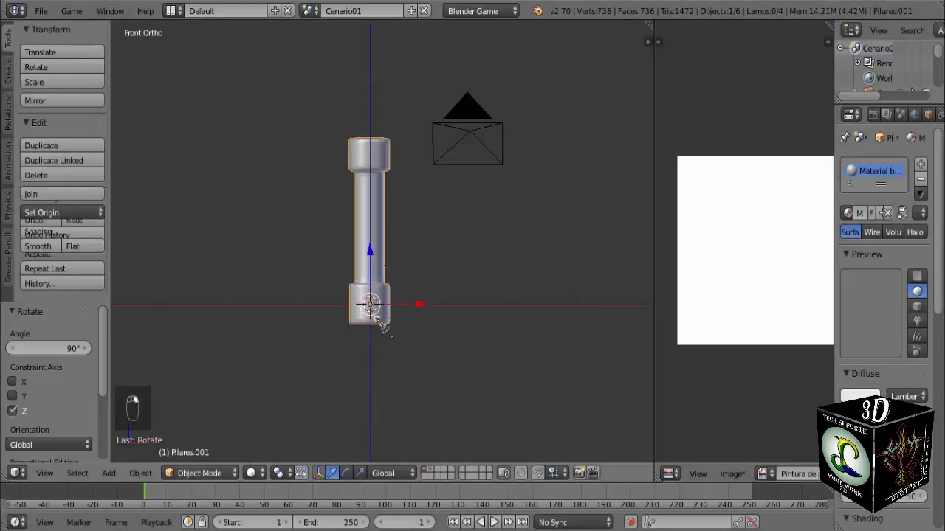
click(191, 473)
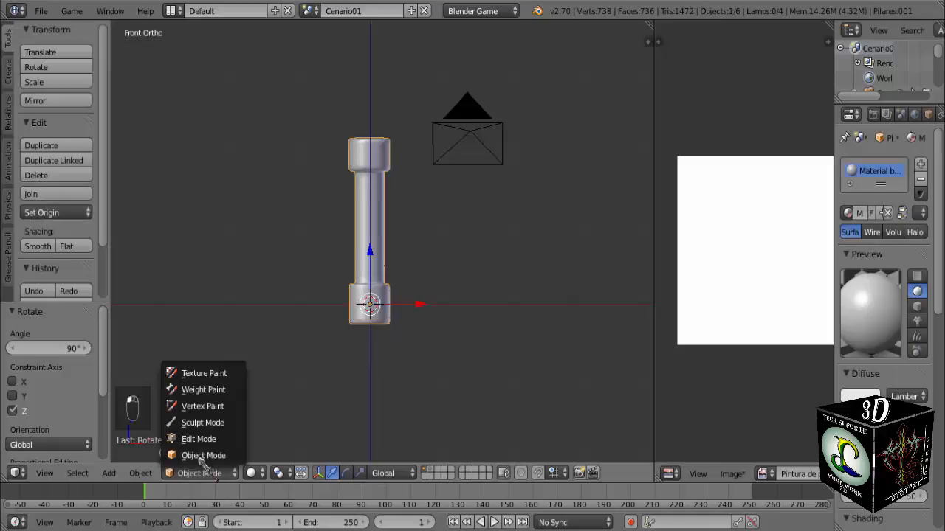
click(209, 373)
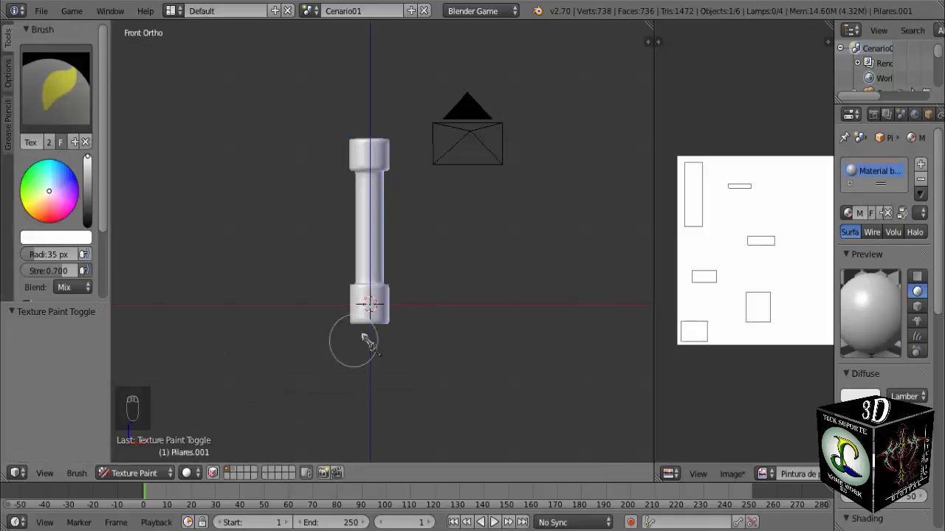
scroll(432, 266, up, 6)
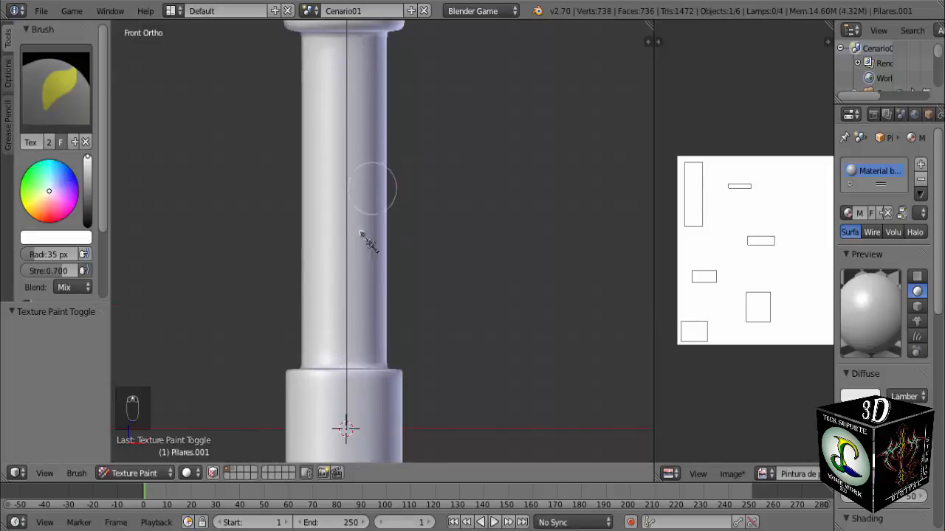
scroll(362, 327, down, 1)
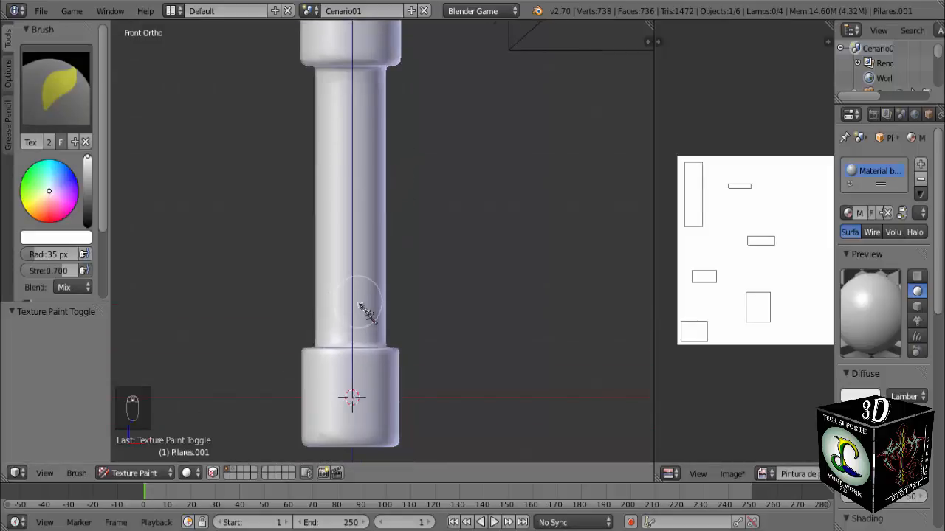
scroll(364, 325, down, 2)
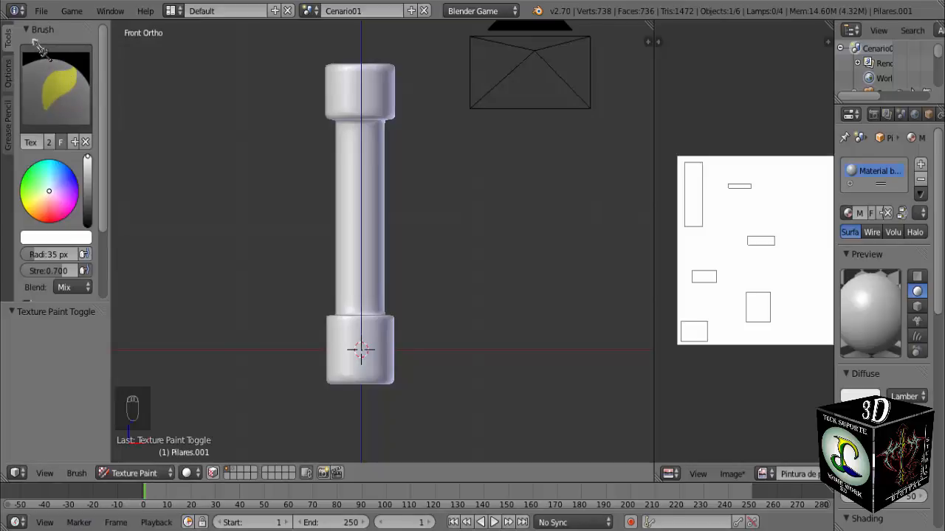
- Choose the TexDraw brush and set its radius to 5 px and its colour to black
click(61, 94)
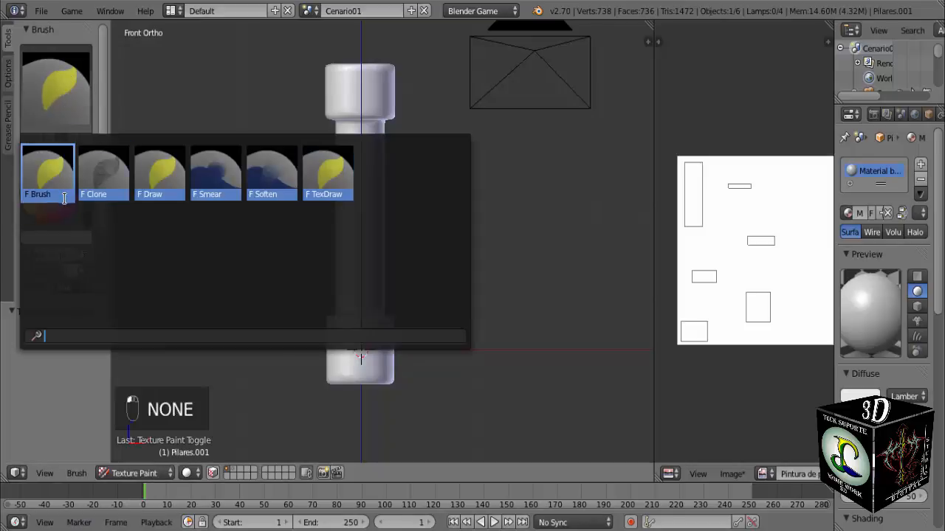
click(341, 183)
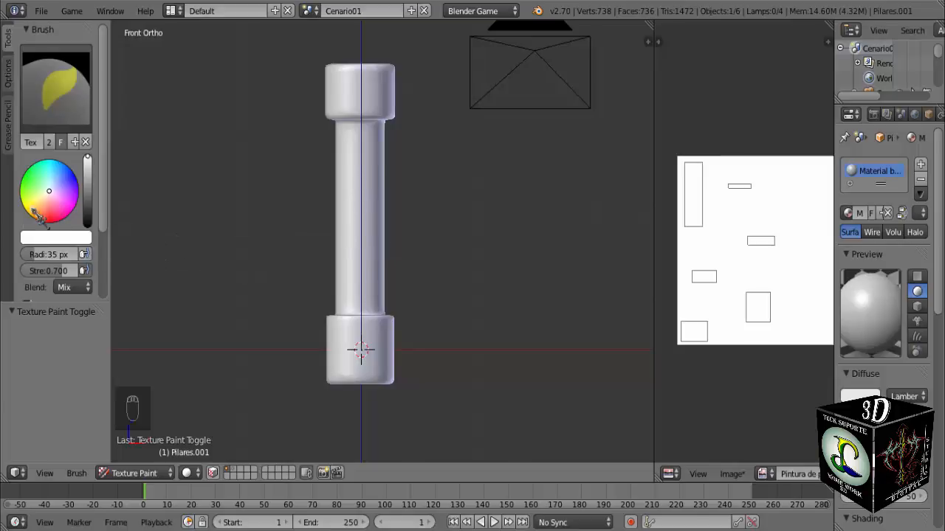
scroll(38, 214, down, 2)
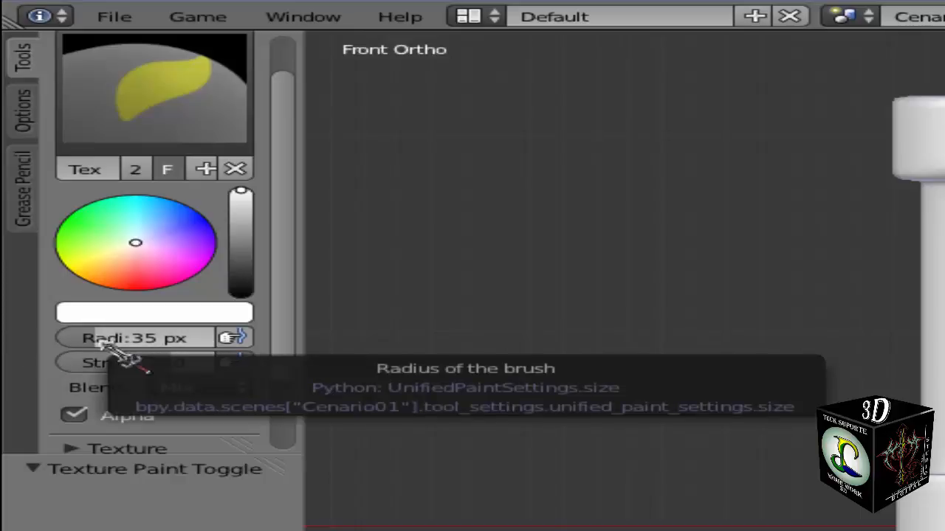
click(139, 339)
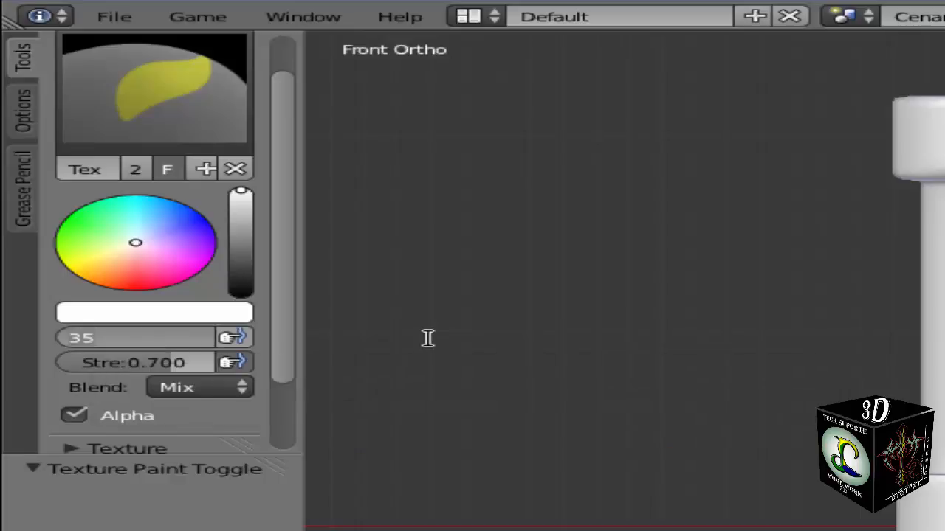
text(5)
key(Return)
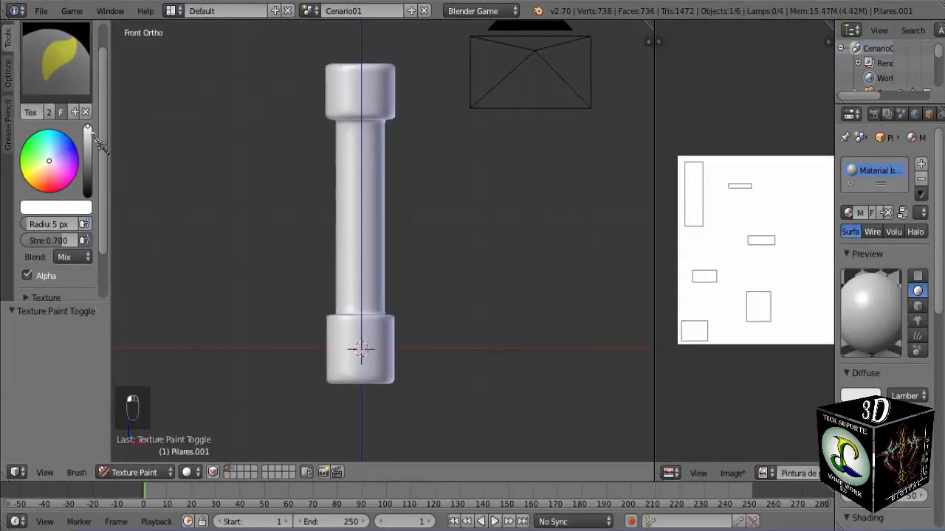
key(ctrl+z)
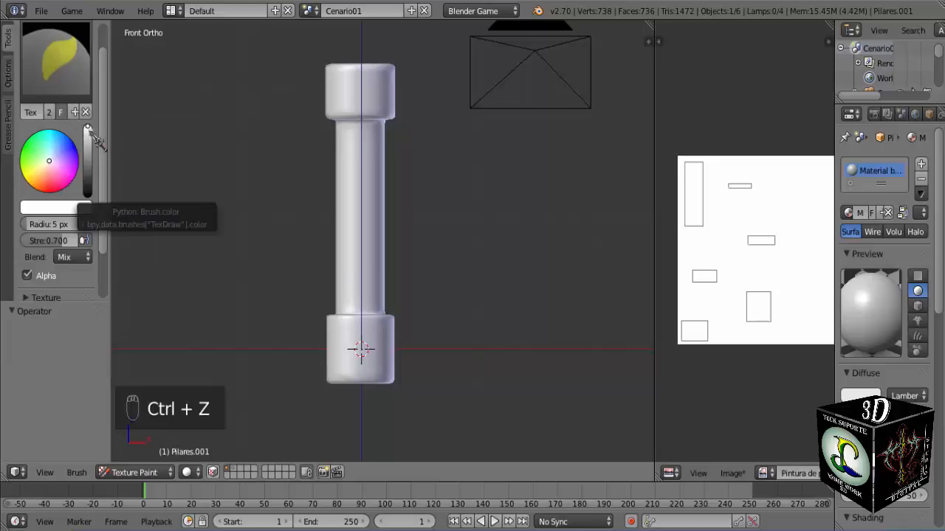
drag(90, 128, 148, 214)
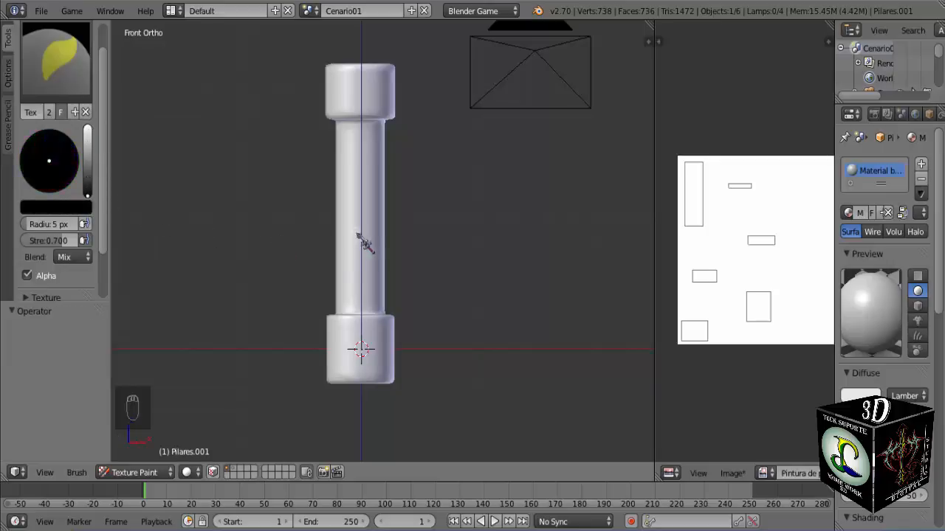
- Paint a black horizontal band across the pillar's shaft and a thinner line just above it
drag(337, 238, 414, 238)
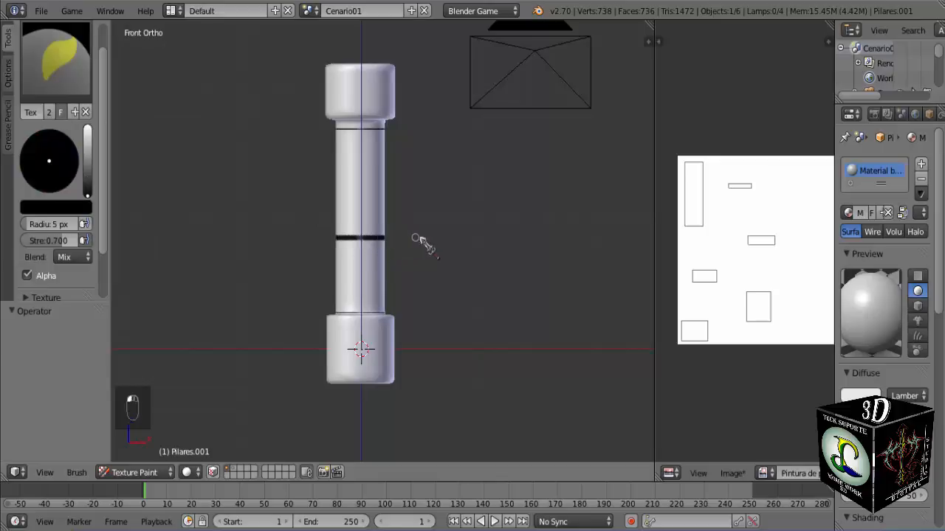
scroll(375, 263, up, 8)
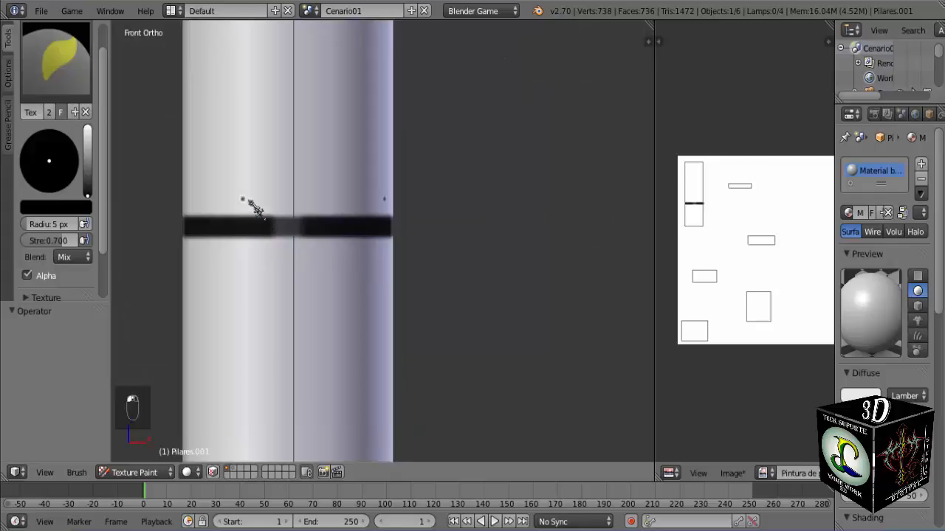
drag(248, 200, 350, 200)
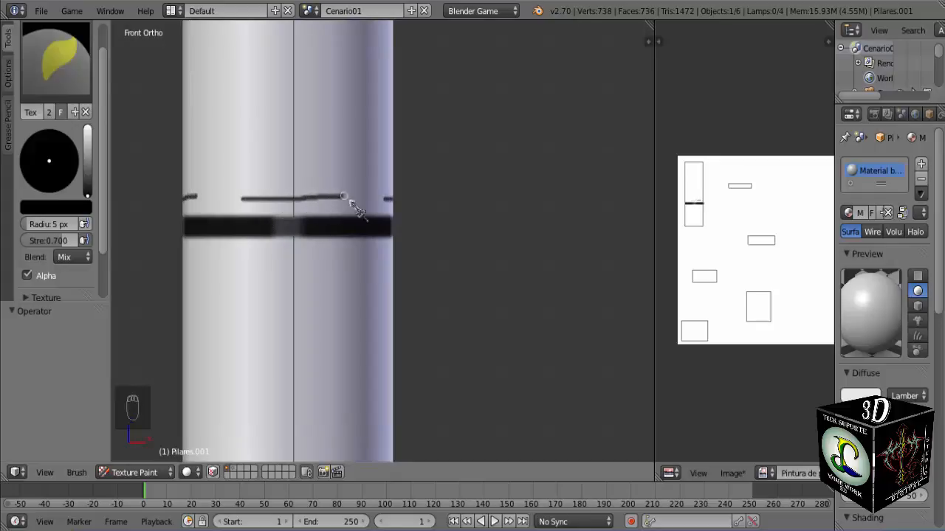
- Undo the test strokes painted on the pillar's shaft
key(ctrl+z)
key(ctrl+z)
key(ctrl+z)
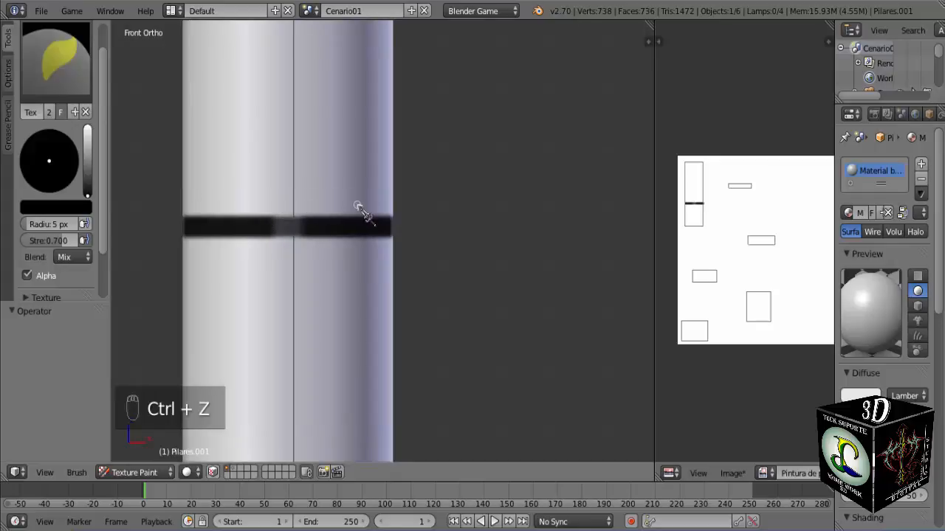
key(ctrl+z)
key(ctrl+z)
key(ctrl+z)
key(ctrl+z)
key(ctrl+z)
key(ctrl+z)
key(ctrl+z)
key(ctrl+z)
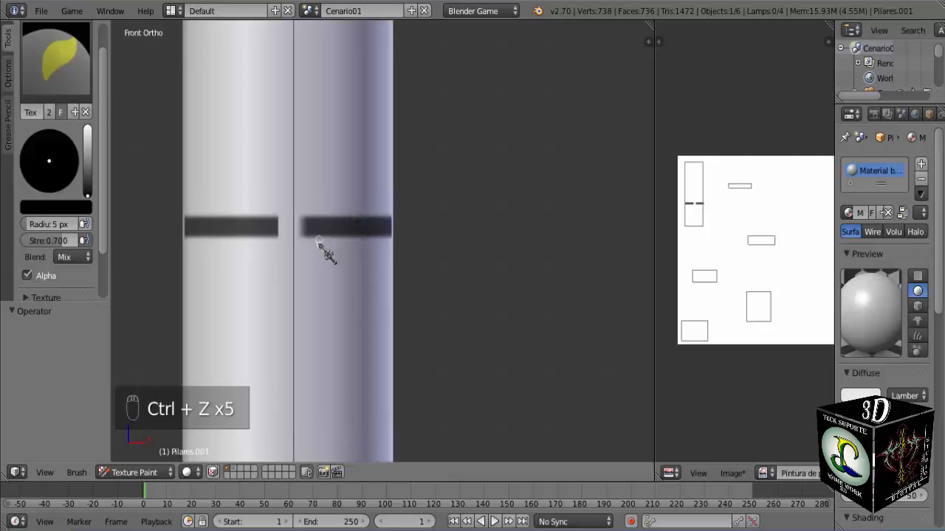
scroll(443, 253, down, 5)
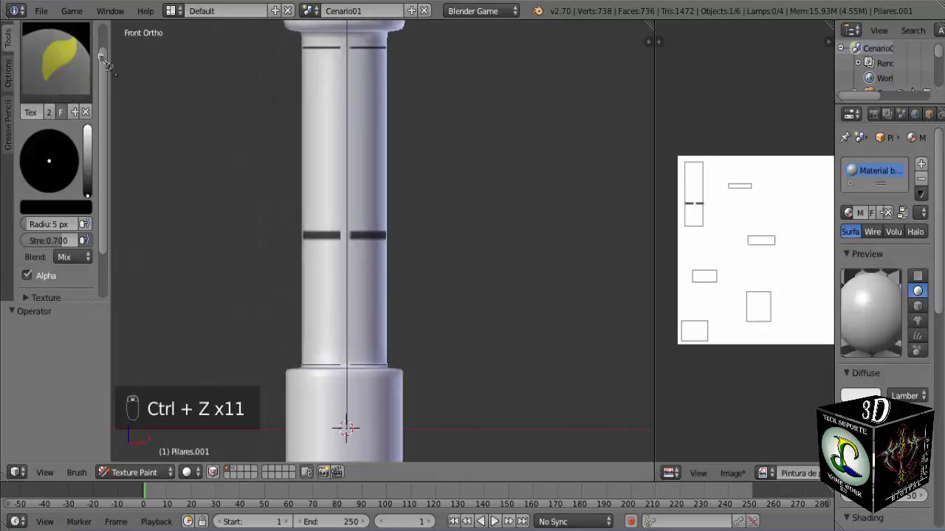
scroll(359, 236, down, 3)
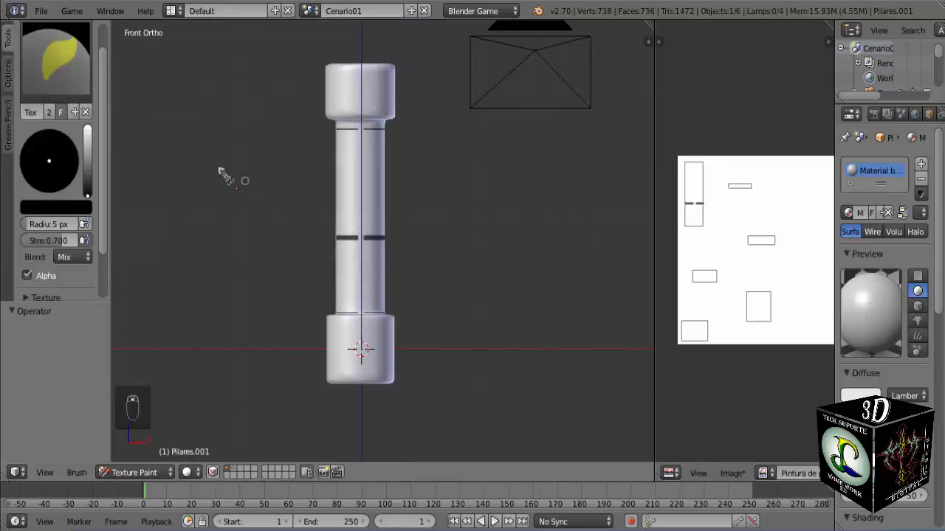
- Reopen the last saved file from the recent files to discard the test painting
click(41, 10)
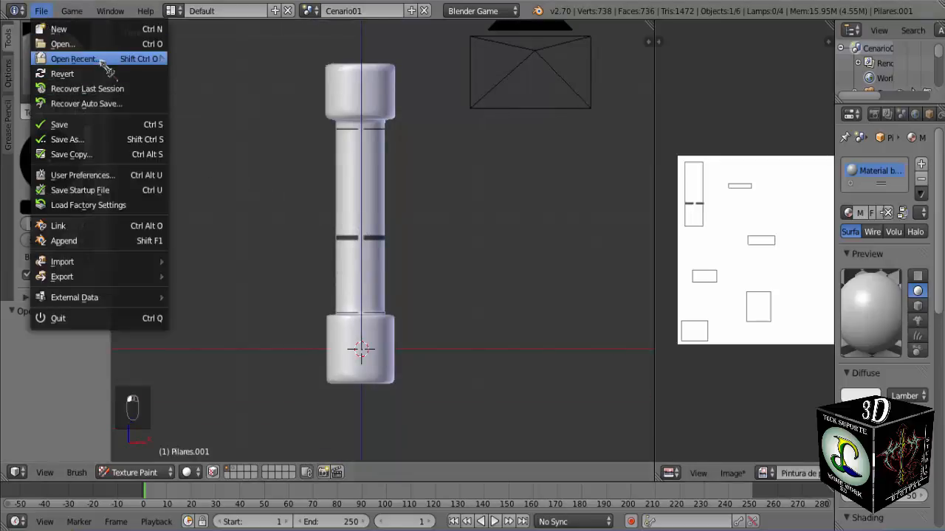
mouse_move(76, 59)
click(230, 63)
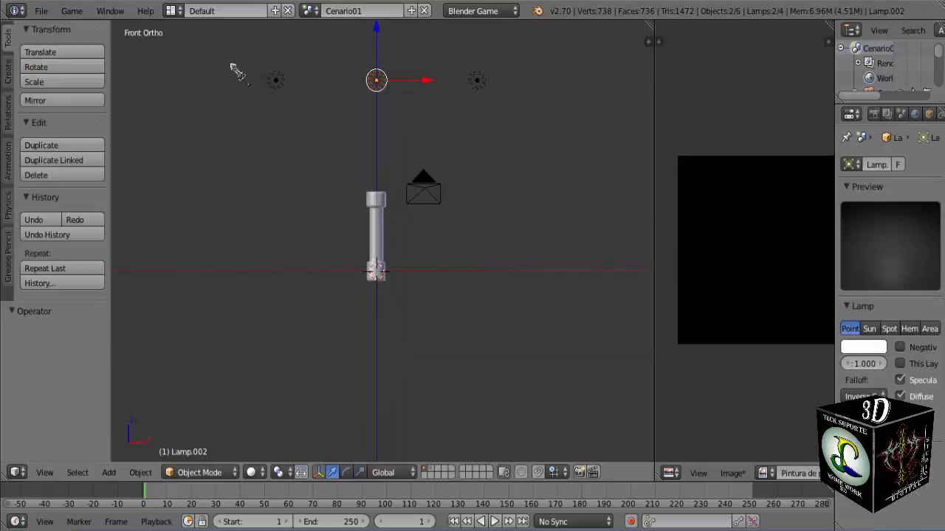
- Reselect the "Pintura de pilar" image in the image editor
scroll(405, 237, up, 3)
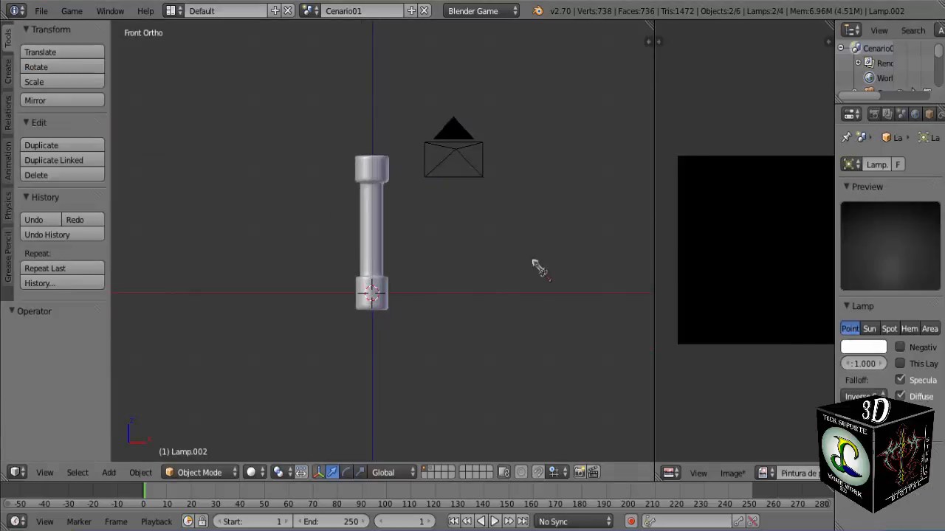
click(764, 473)
click(679, 333)
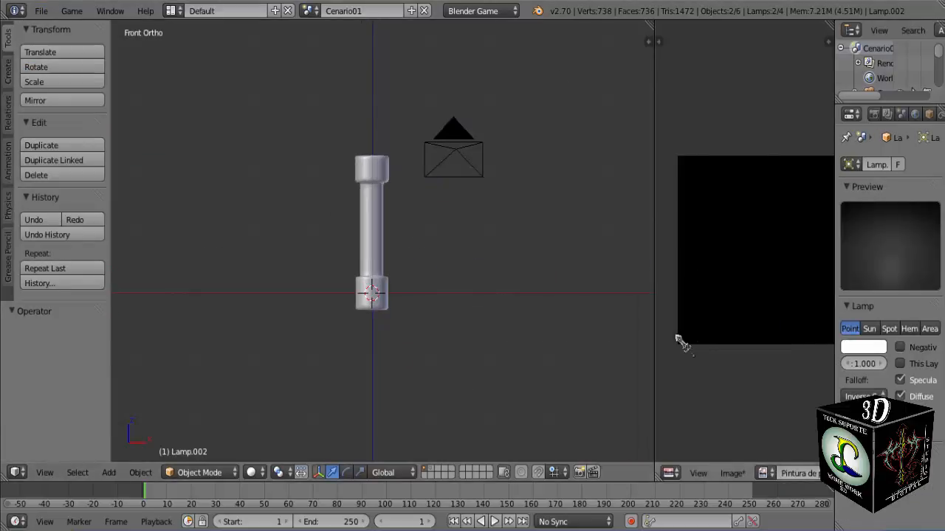
scroll(738, 375, down, 2)
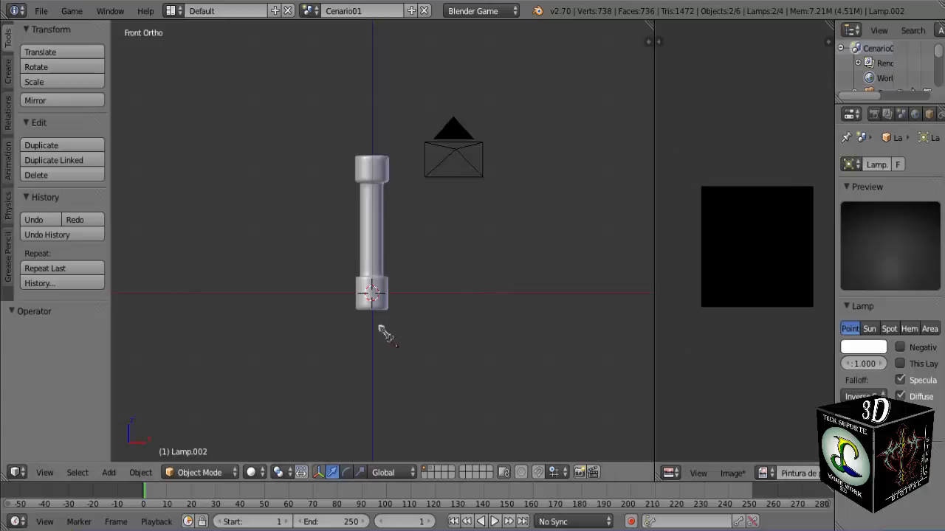
- Select the pillar and switch it to Texture Paint mode
scroll(382, 322, up, 2)
right_click(377, 297)
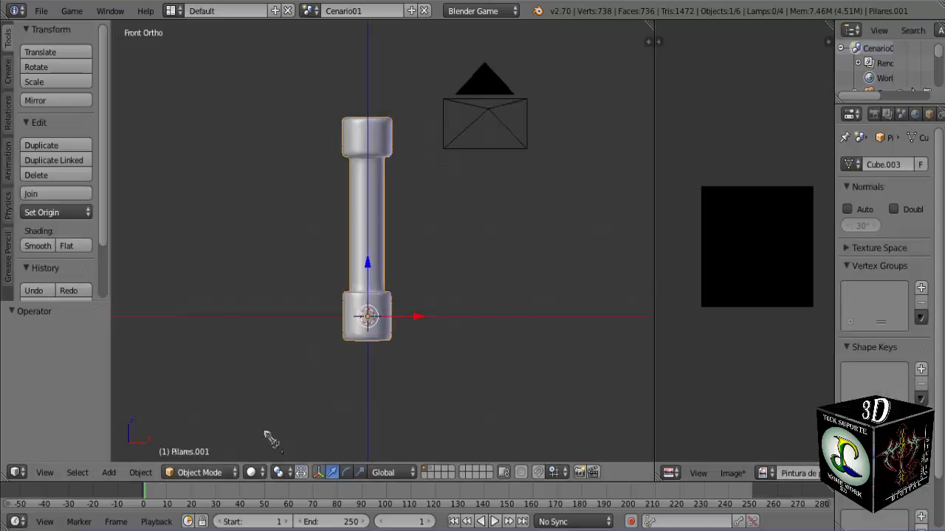
click(224, 472)
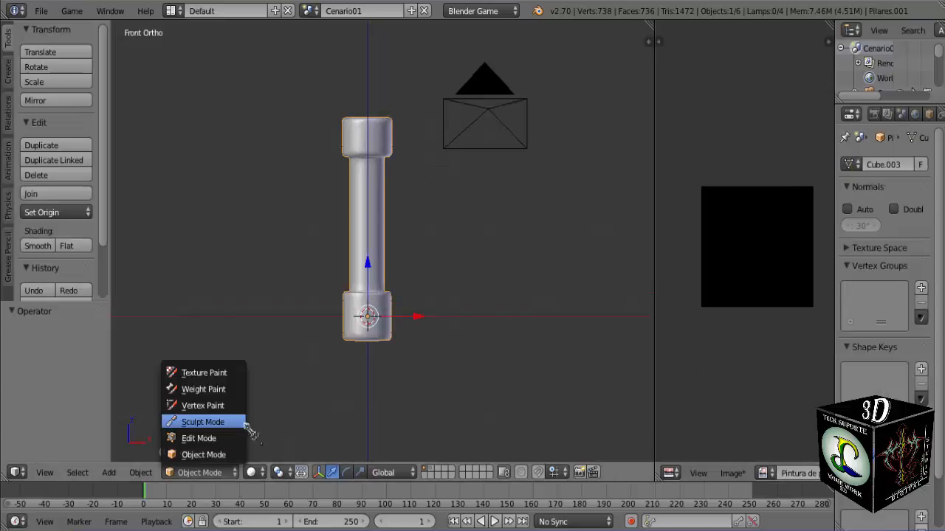
click(230, 373)
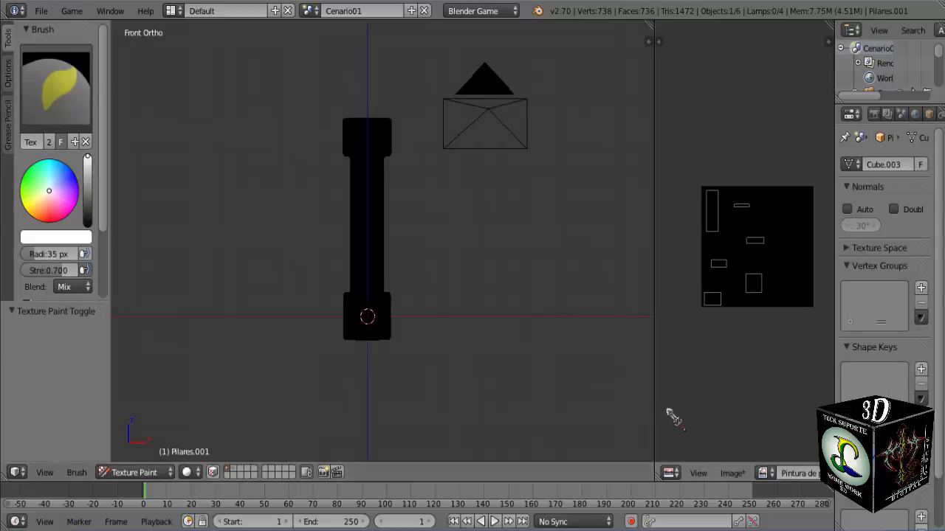
- Widen the image editor to about half the workspace and reselect the "Pintura de pilar" image in it
drag(654, 407, 491, 406)
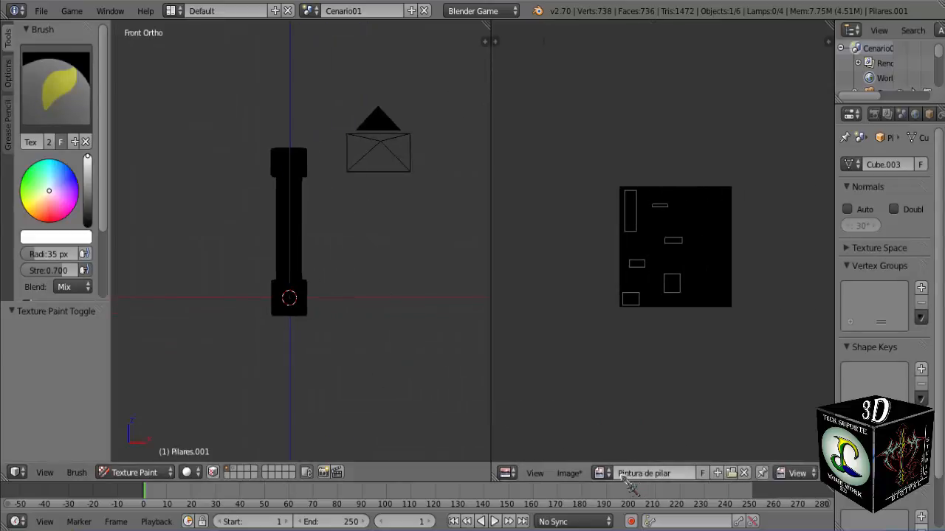
click(604, 473)
click(615, 334)
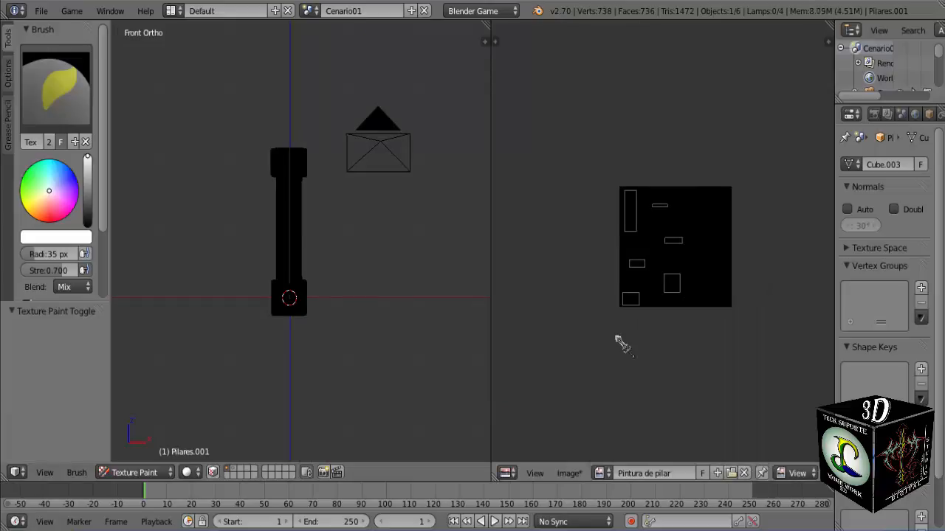
- Check the black pillar from several sides and unlink the "Pintura de pilar" image from the image editor
scroll(324, 345, up, 3)
key(e)
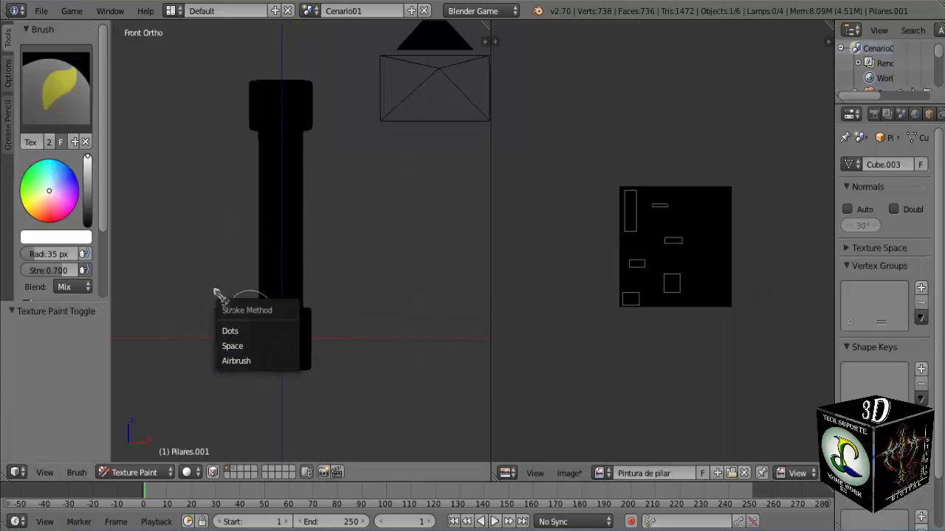
middle_drag(192, 314, 312, 324)
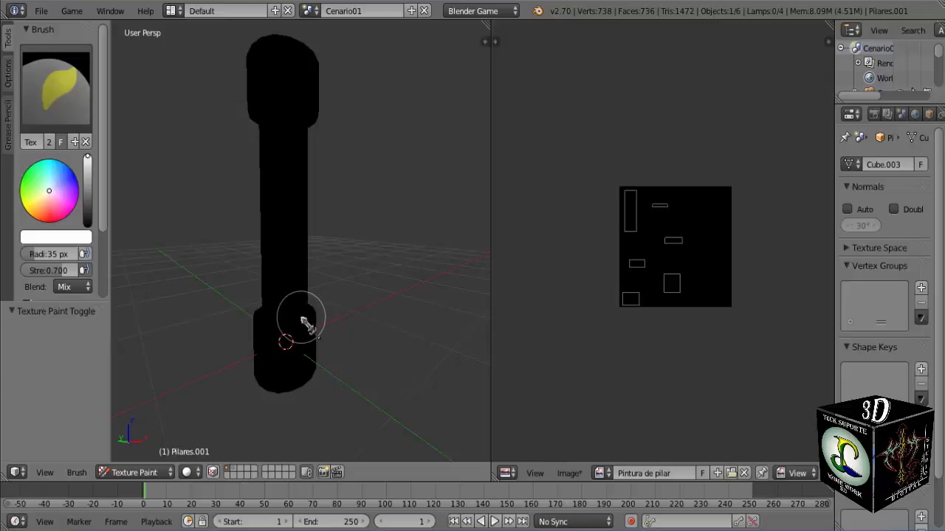
middle_drag(284, 353, 348, 348)
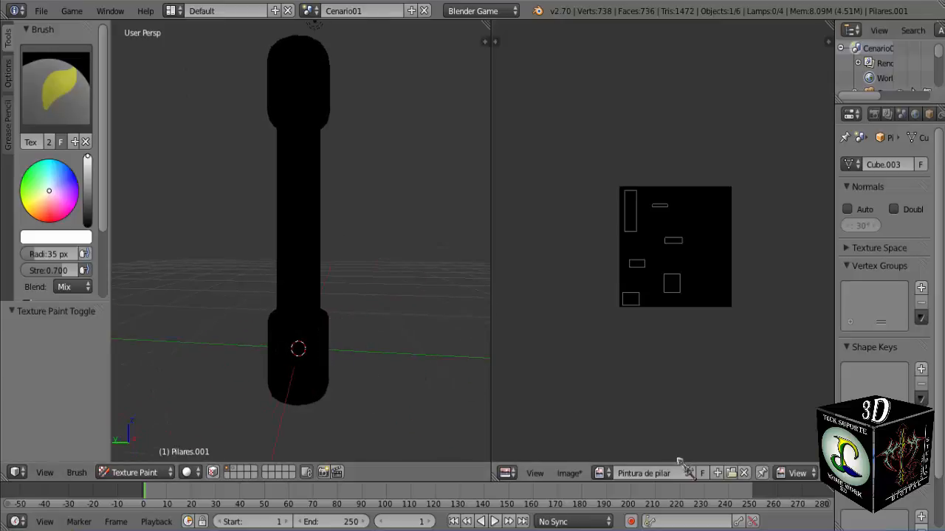
click(744, 473)
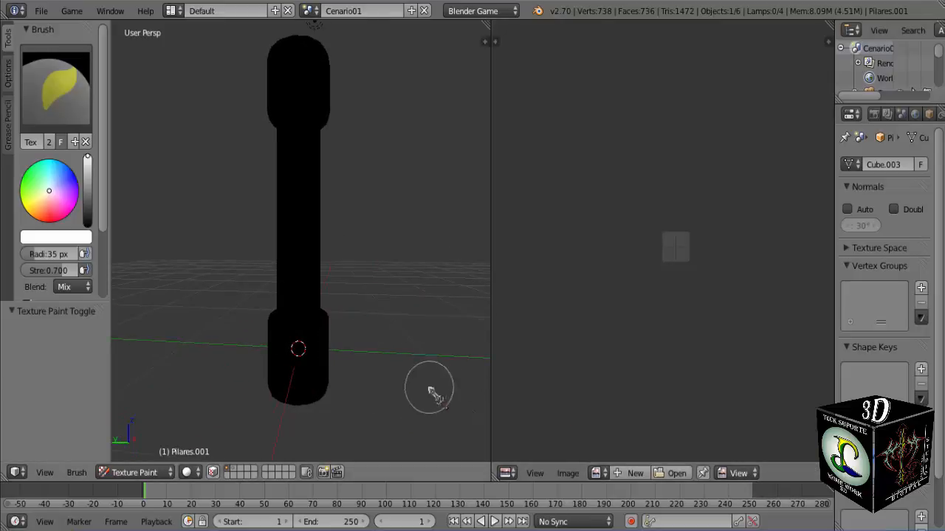
- Return the pillar to Object Mode and view it from the front
scroll(274, 332, up, 2)
scroll(275, 334, down, 4)
scroll(274, 331, down, 4)
key(e)
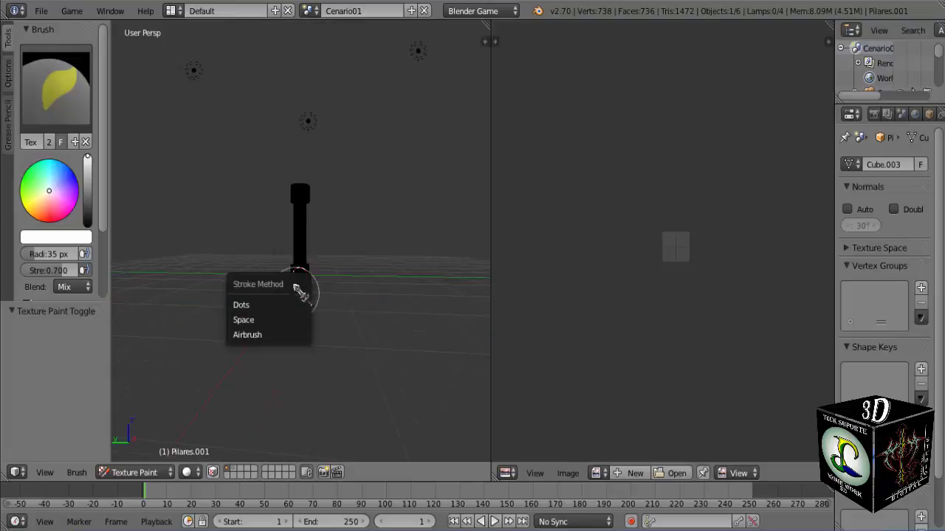
click(137, 473)
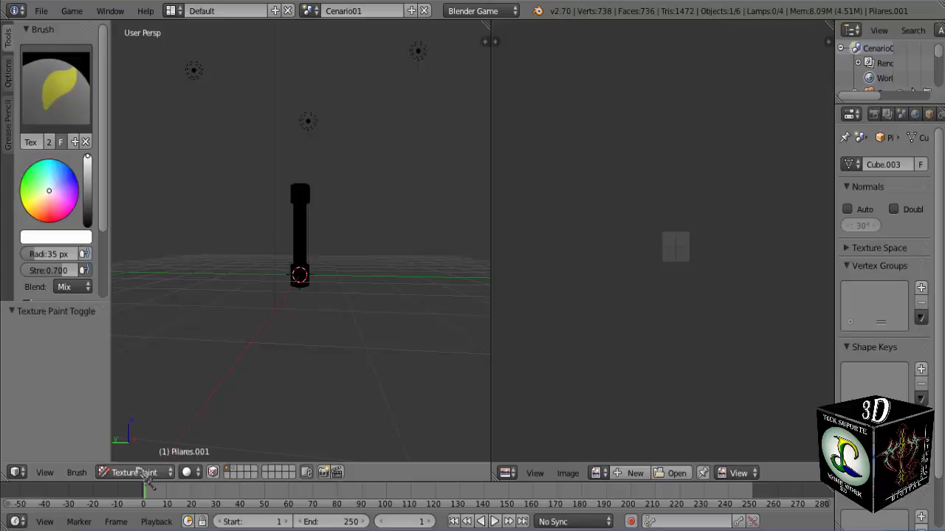
click(134, 473)
click(138, 455)
scroll(291, 348, up, 7)
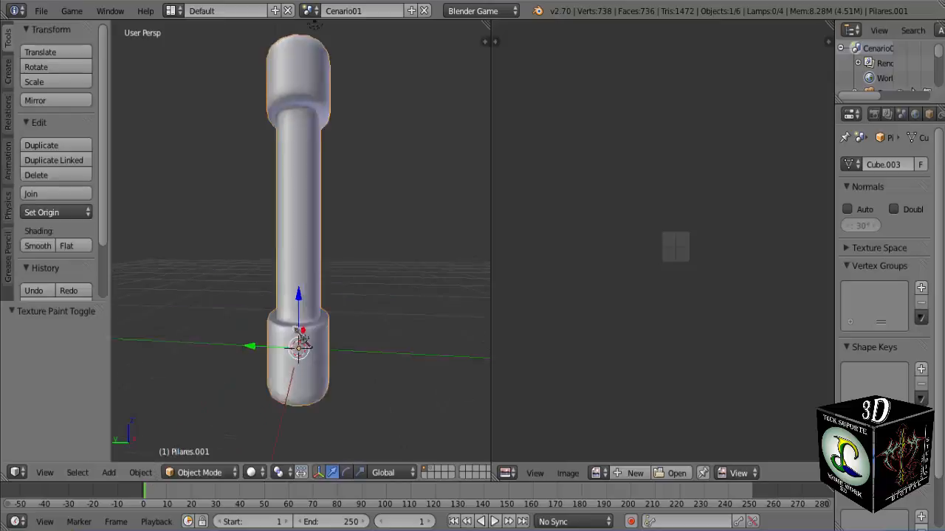
key(KP_1)
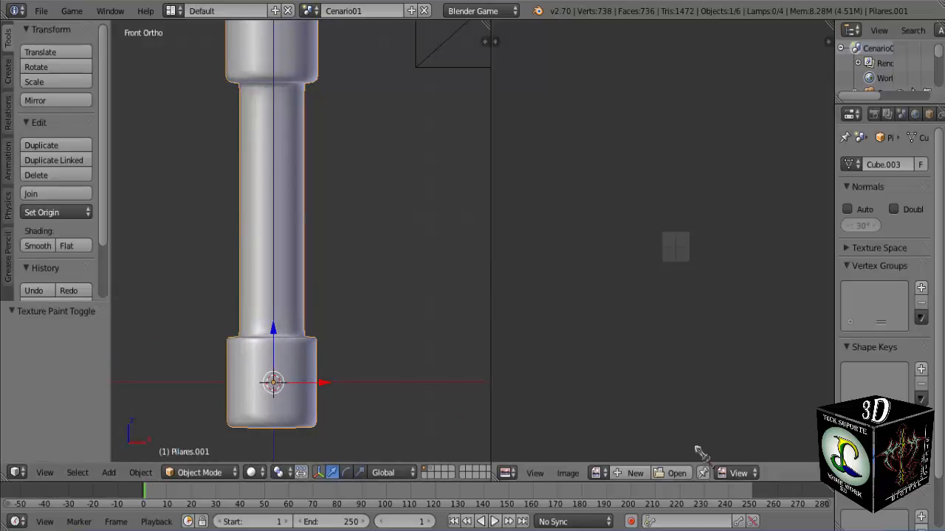
- Create a blank white 1024 × 1024 px image with alpha and name it "Pintura de pilar"
click(624, 476)
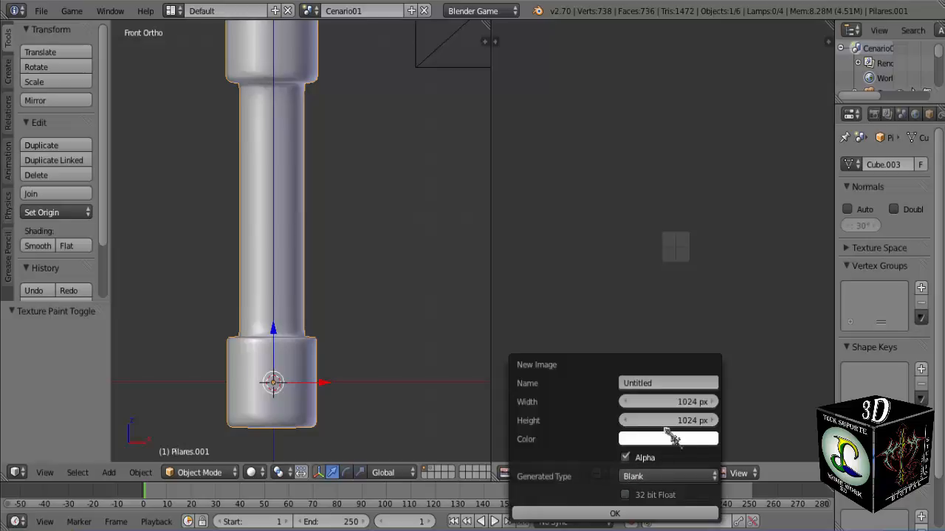
click(632, 514)
scroll(677, 425, up, 2)
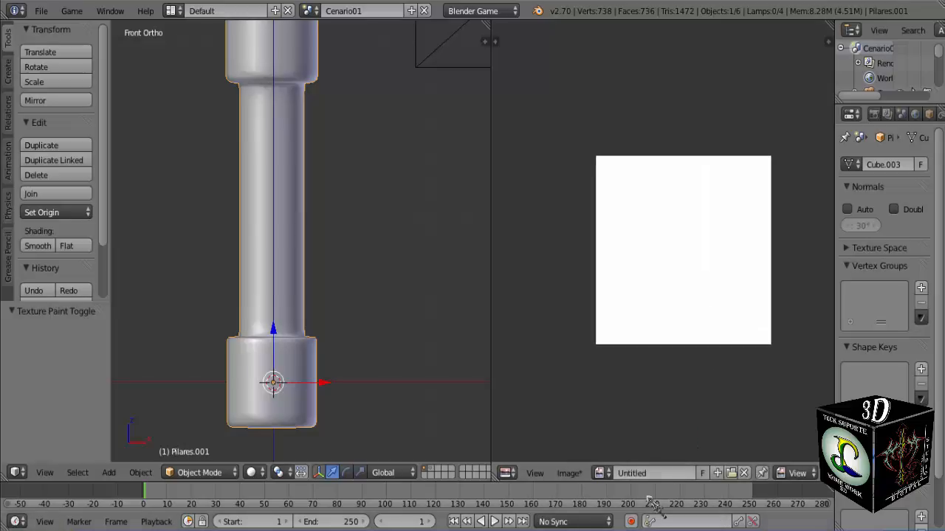
click(638, 474)
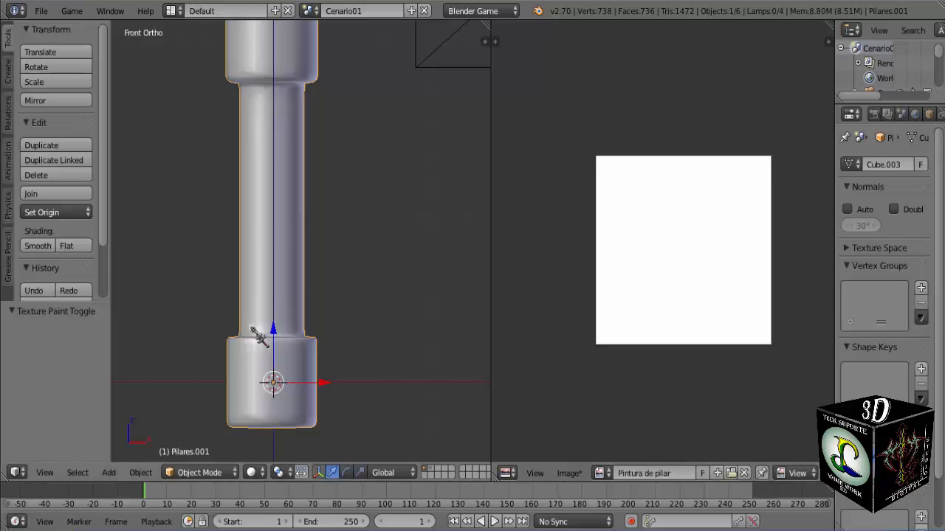
- Enter Edit Mode, select all of the pillar's geometry and assign the white "Pintura de pilar" image to its UVs
scroll(274, 332, down, 2)
key(a)
key(a)
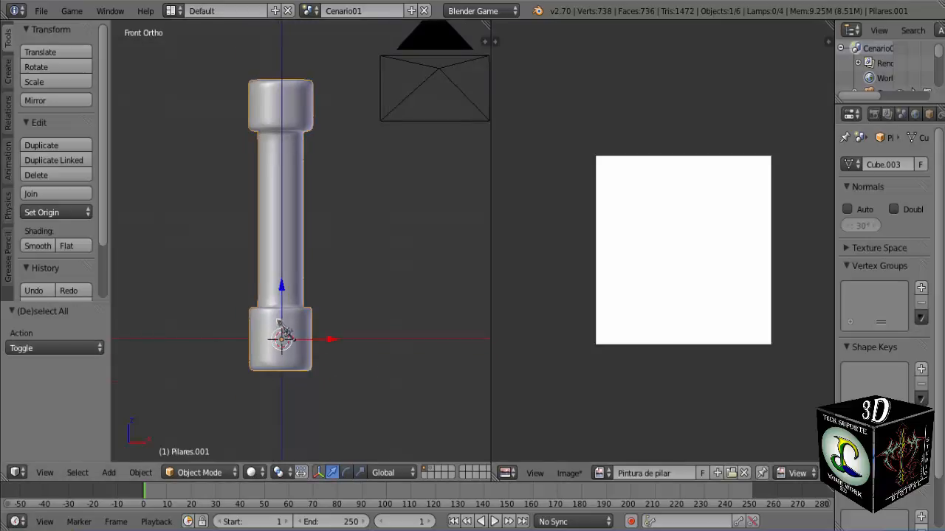
key(Tab)
key(a)
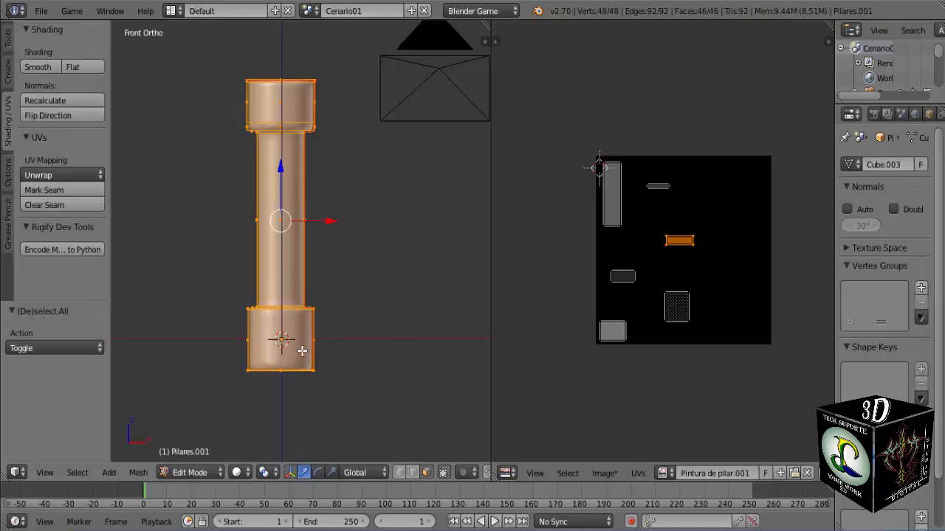
click(664, 473)
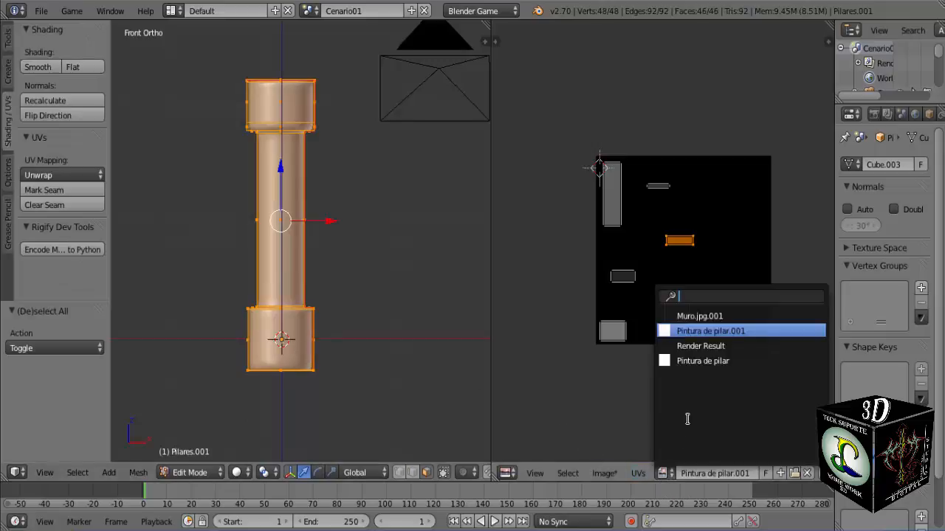
click(701, 334)
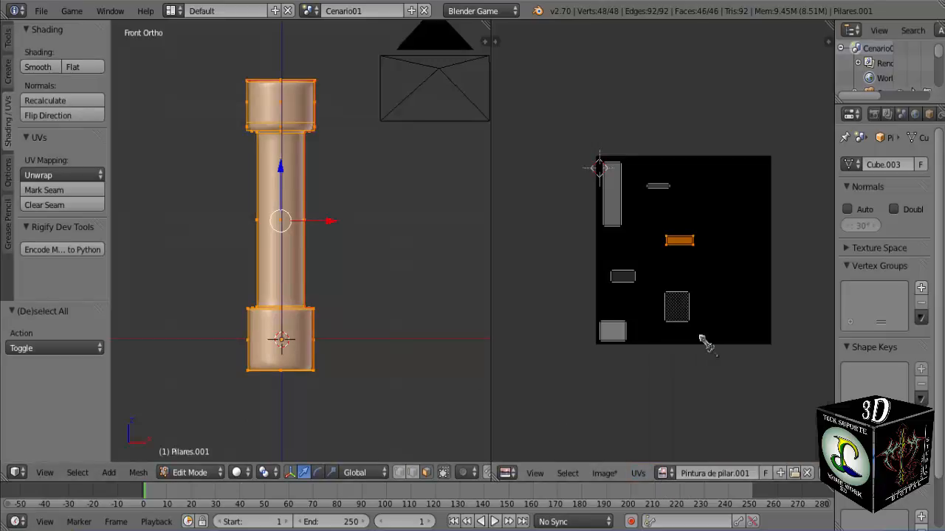
click(664, 476)
click(702, 360)
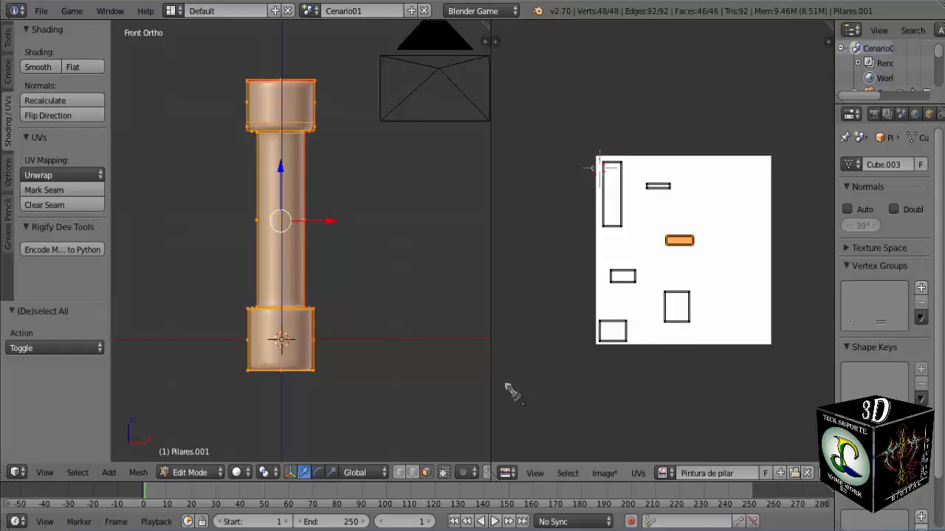
- Deselect all of the pillar's geometry and switch the pillar to Texture Paint mode
scroll(357, 333, up, 3)
scroll(351, 333, down, 2)
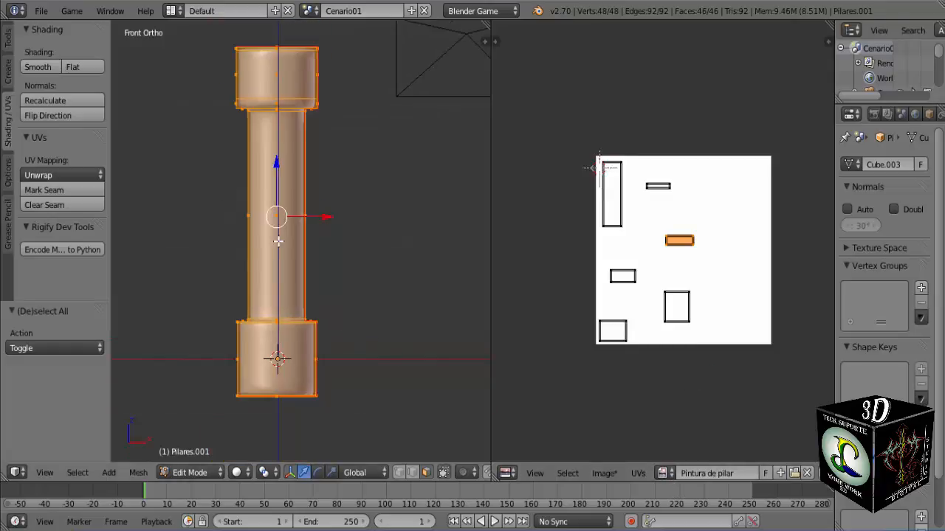
key(a)
scroll(269, 211, up, 2)
scroll(289, 270, down, 5)
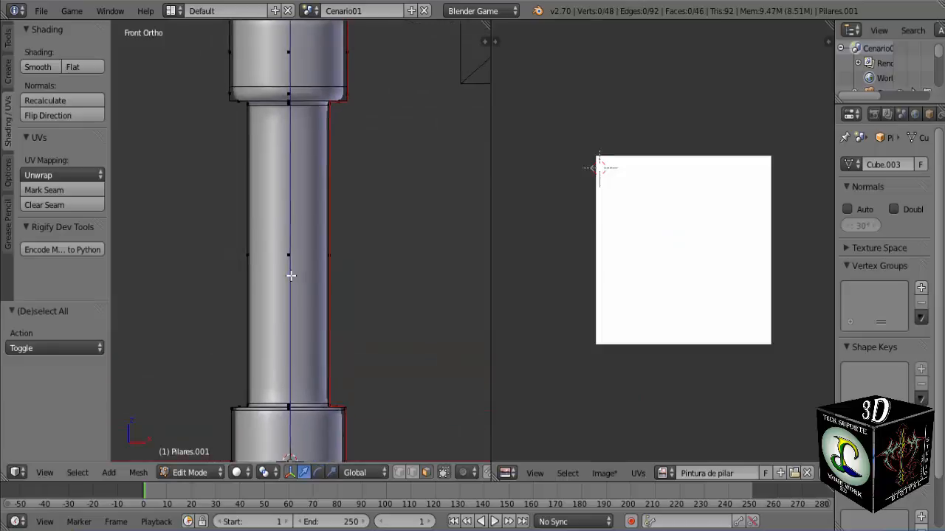
click(211, 472)
click(216, 372)
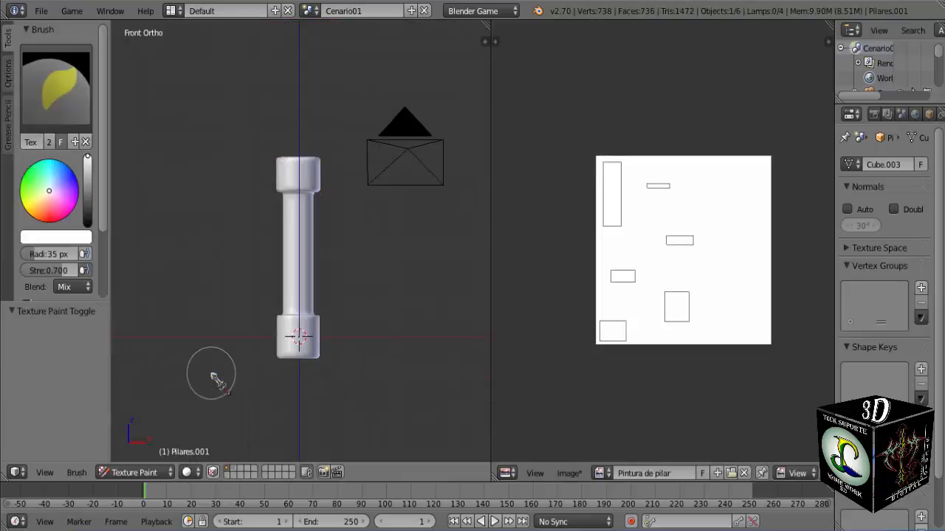
- Set the paint brush's radius to 5 px and its strength to 1.000
scroll(325, 318, up, 6)
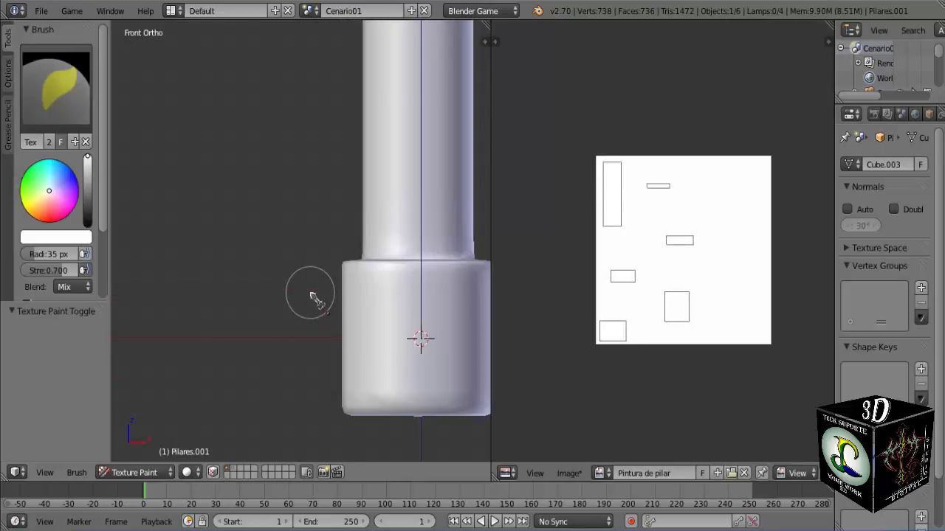
ctrl+scroll(320, 307, down, 2)
shift+middle_drag(321, 308, 276, 291)
scroll(243, 292, up, 2)
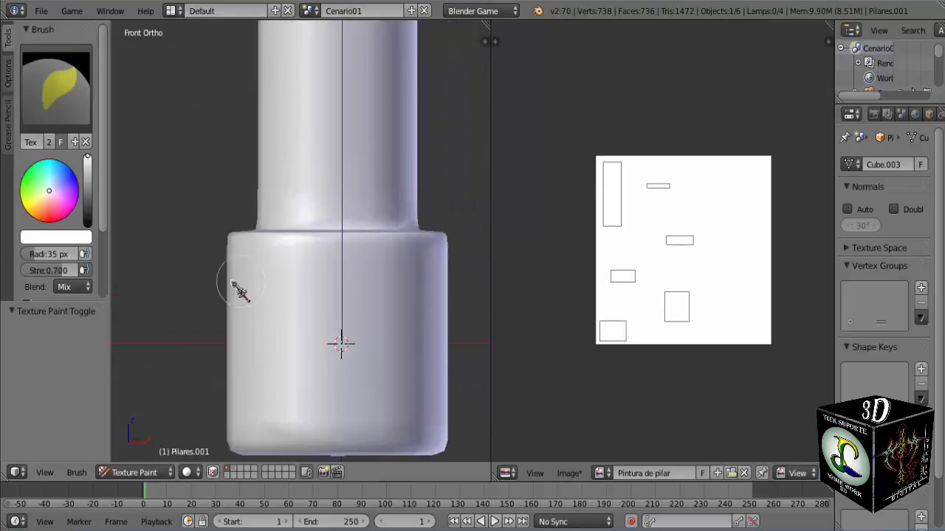
click(52, 255)
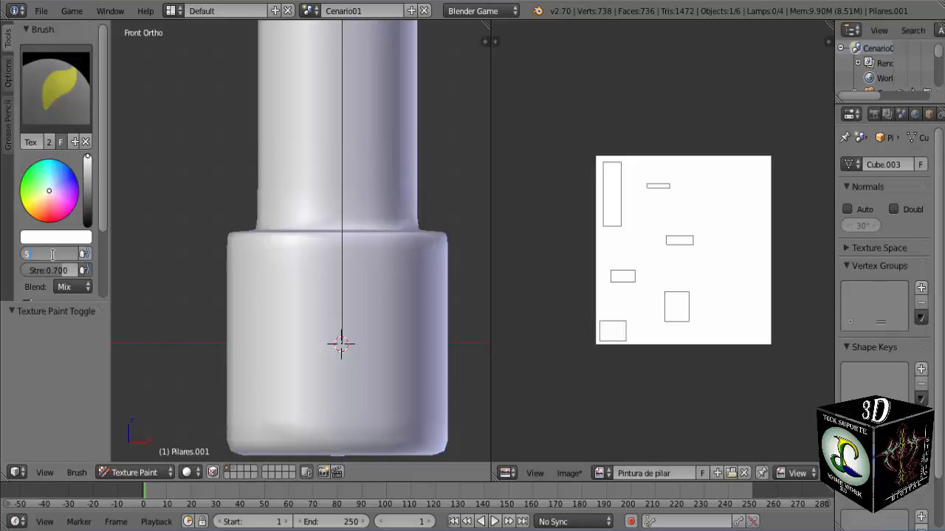
key(Return)
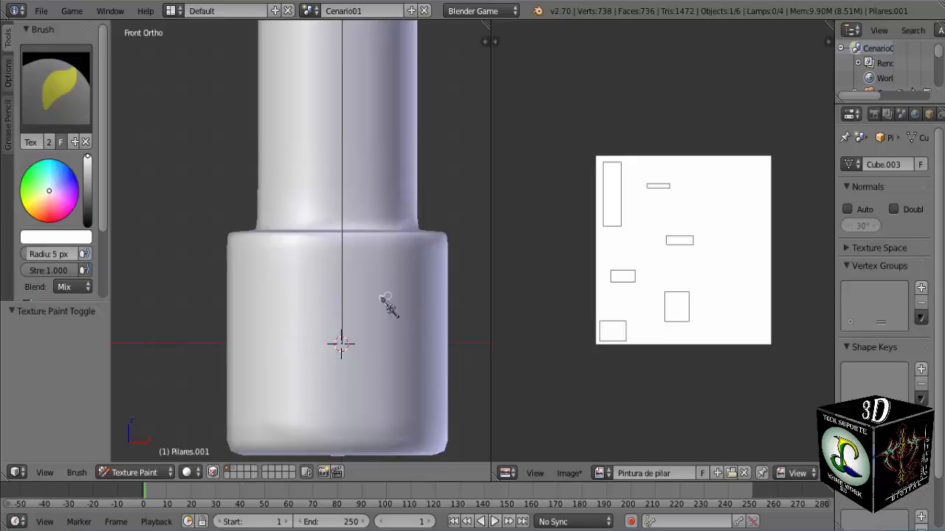
scroll(384, 302, down, 7)
scroll(376, 301, down, 3)
scroll(349, 240, up, 3)
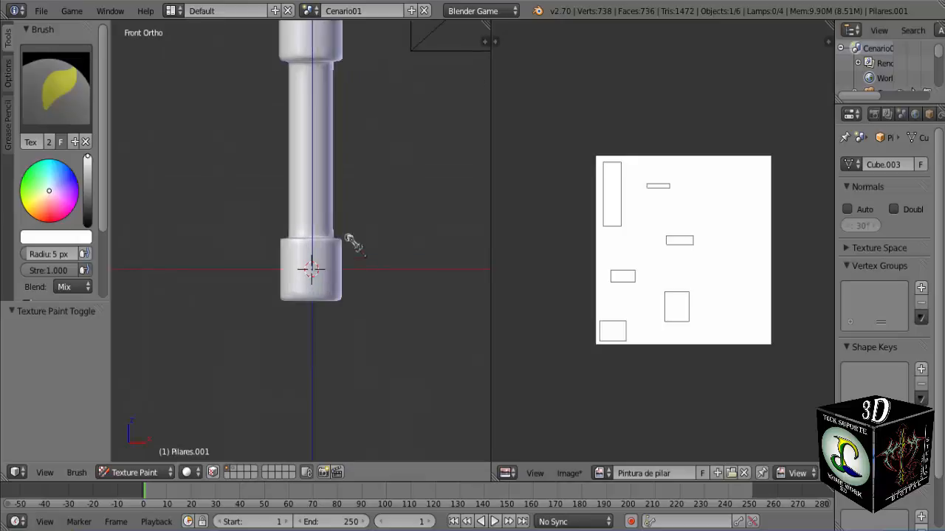
shift+middle_drag(335, 217, 346, 274)
scroll(317, 345, up, 2)
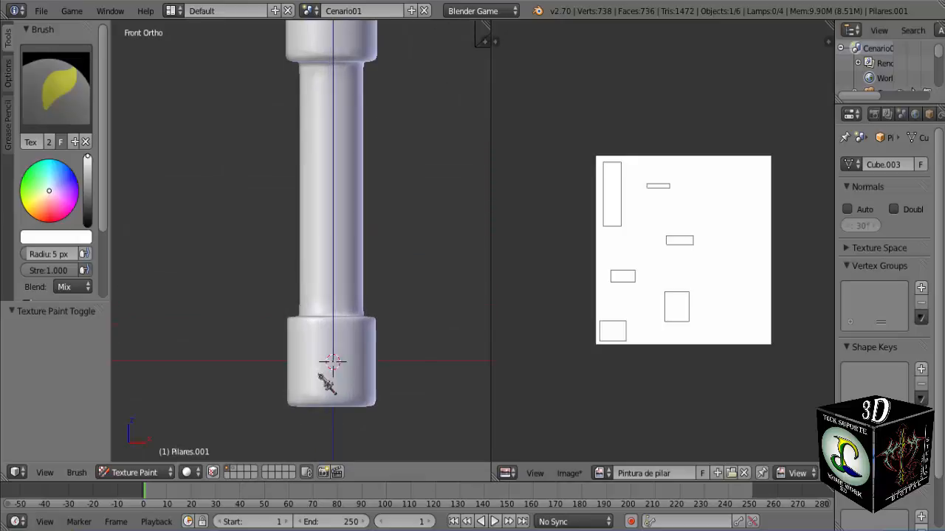
shift+middle_drag(319, 373, 321, 273)
scroll(322, 272, up, 1)
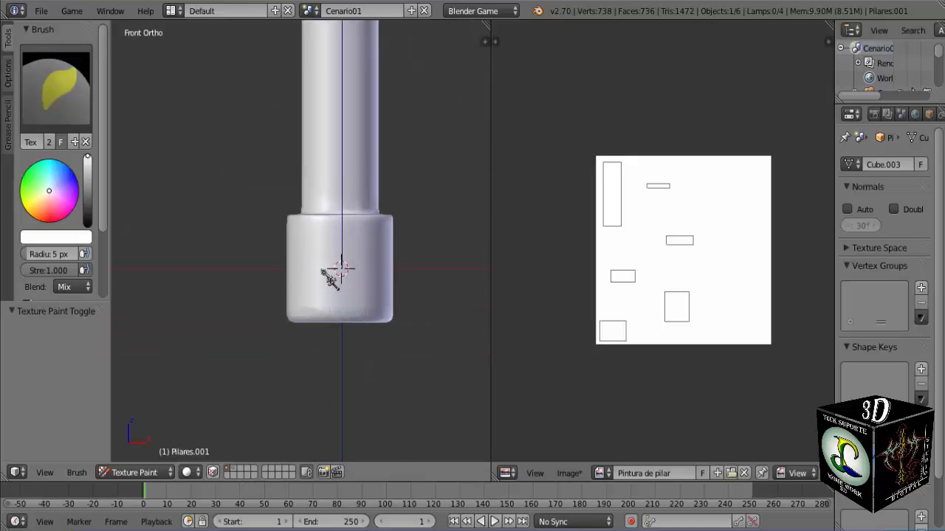
scroll(329, 279, up, 4)
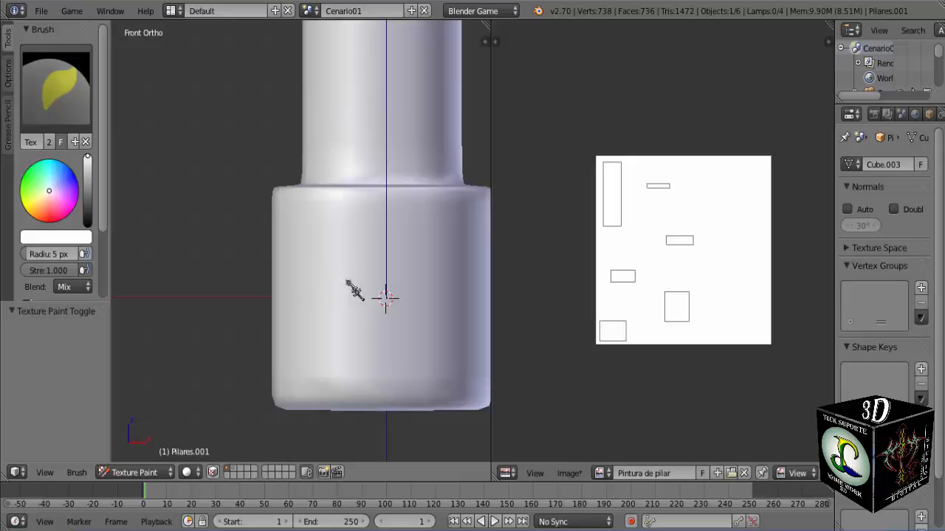
- Widen the 3D view to give the pillar's base more room and set the brush colour to black
shift+middle_drag(391, 276, 346, 273)
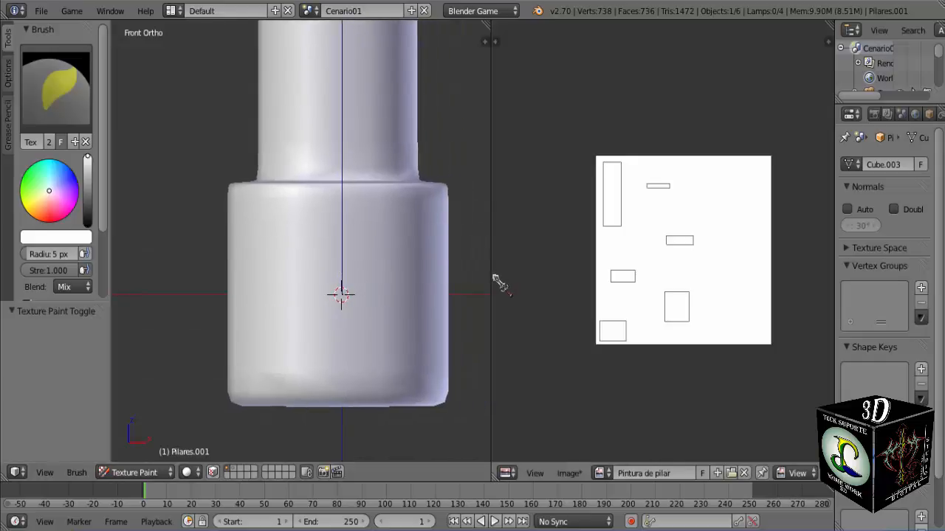
drag(500, 275, 637, 282)
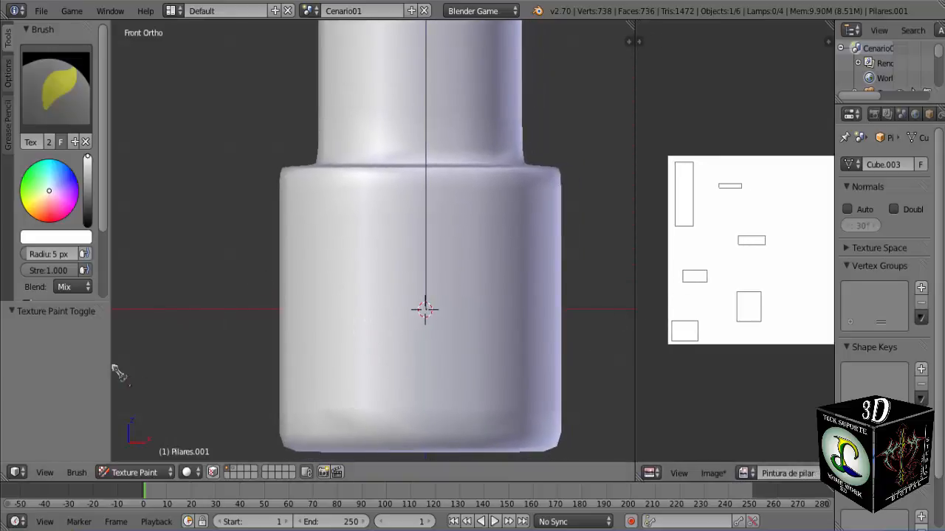
drag(87, 158, 87, 229)
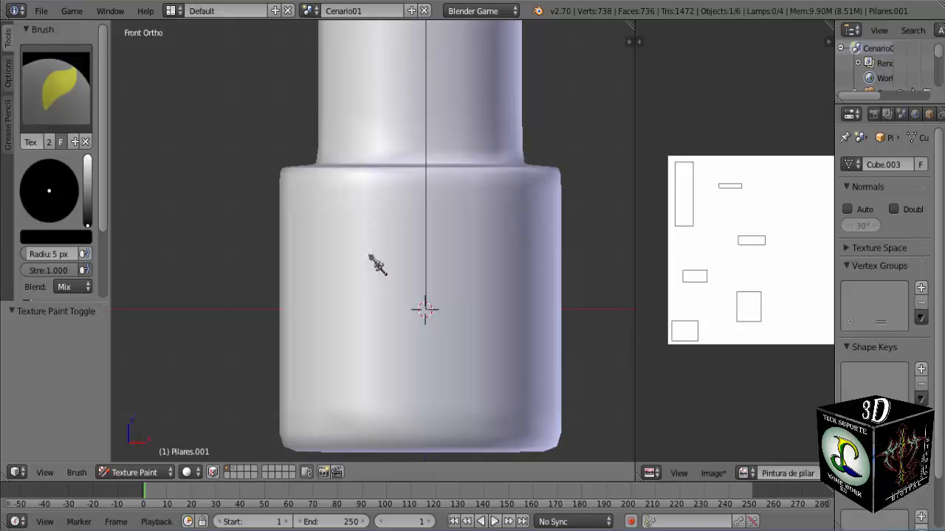
- Paint a closed black rectangle outline on the front middle of the pillar's base
drag(366, 253, 486, 253)
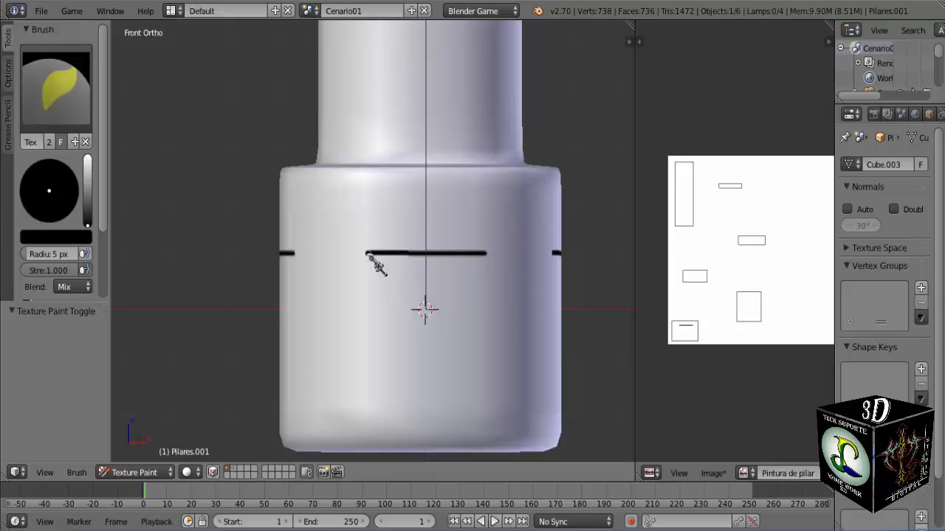
mouse_move(367, 254)
mouse_down()
mouse_move(369, 355)
mouse_move(489, 361)
mouse_up()
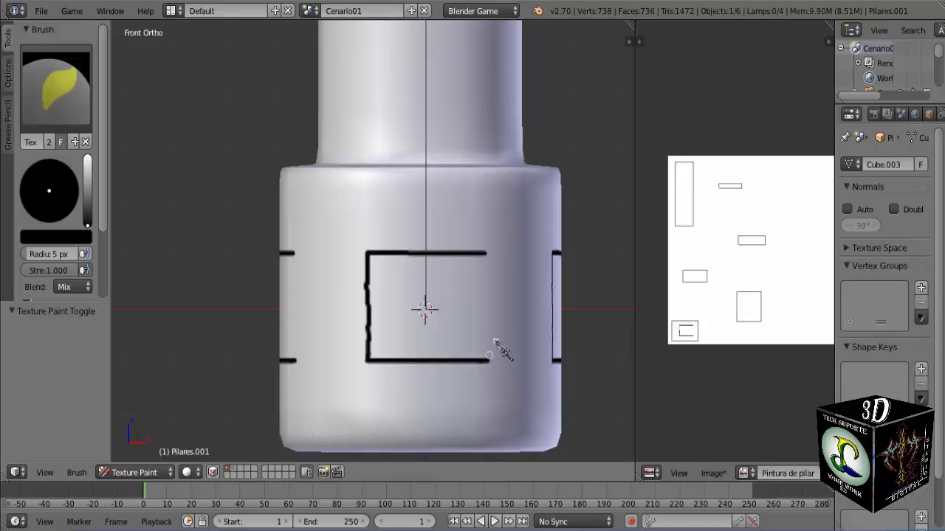
drag(484, 253, 485, 358)
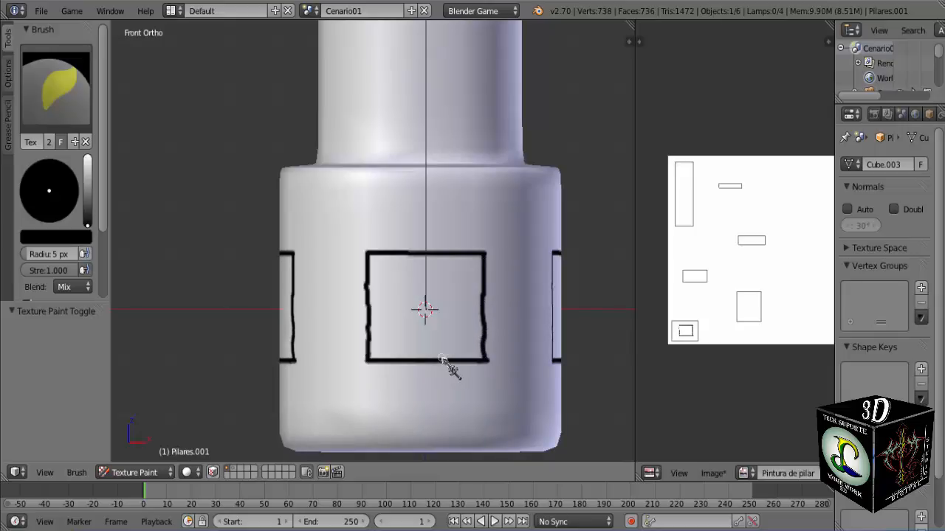
- Examine how the painted rectangle repeats around the pillar's base and where it falls on the UV image
key(KP_5)
mouse_move(502, 347)
middle_down()
mouse_move(359, 344)
mouse_move(338, 358)
mouse_move(251, 350)
mouse_move(472, 369)
middle_up()
scroll(384, 358, down, 4)
middle_drag(423, 353, 502, 333)
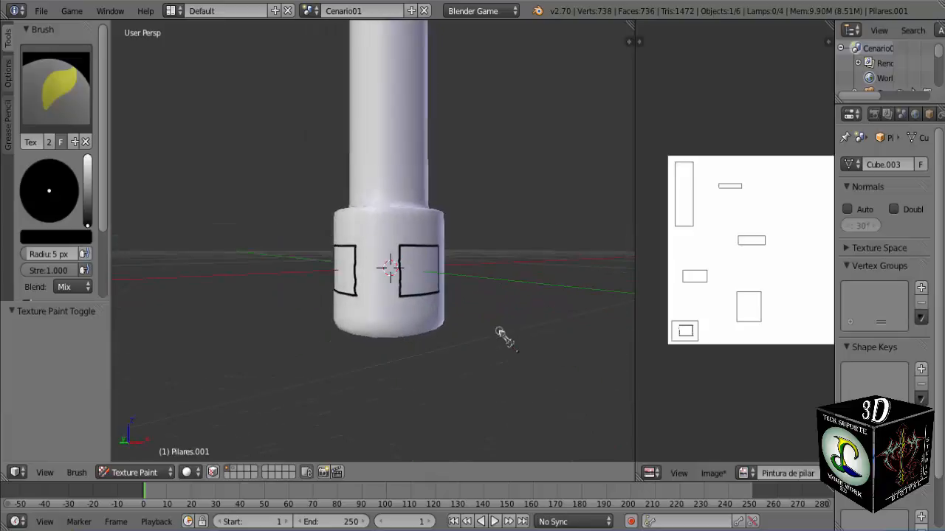
middle_drag(448, 295, 392, 318)
scroll(415, 289, up, 2)
key(KP_1)
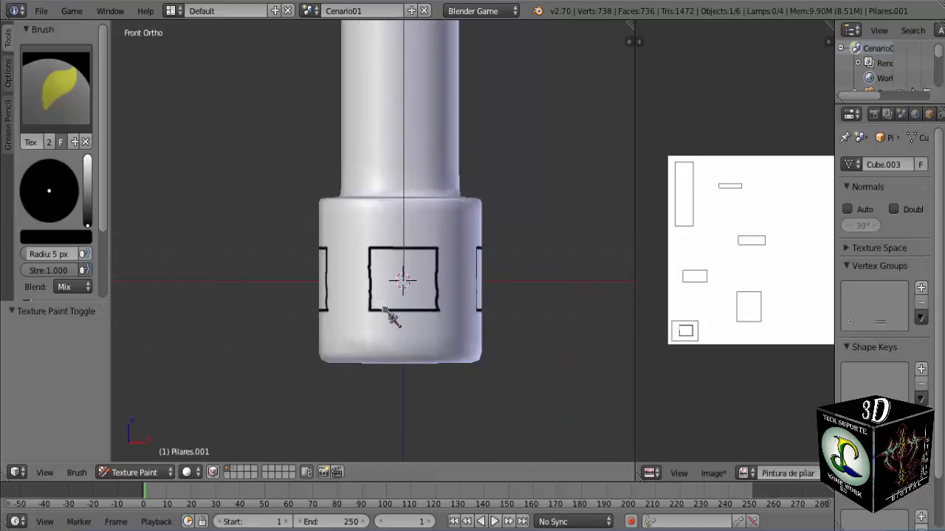
scroll(433, 310, up, 4)
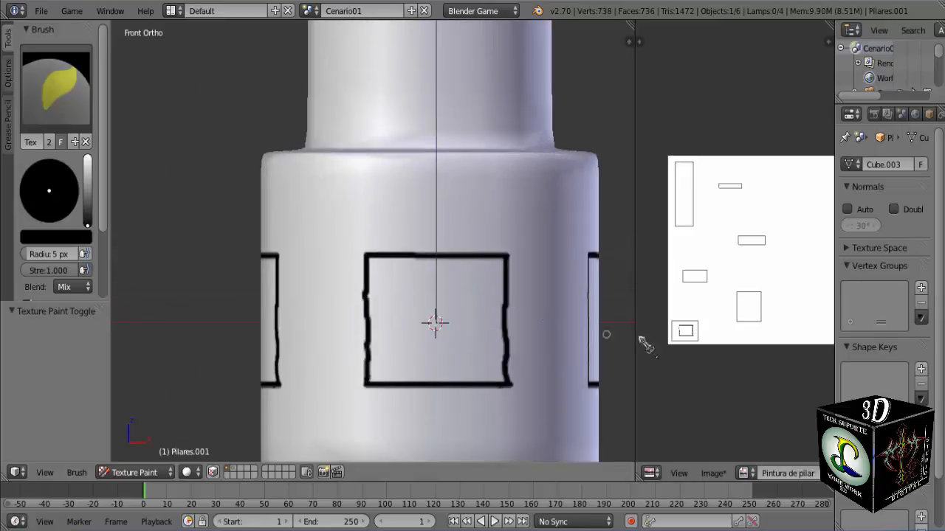
scroll(691, 342, up, 2)
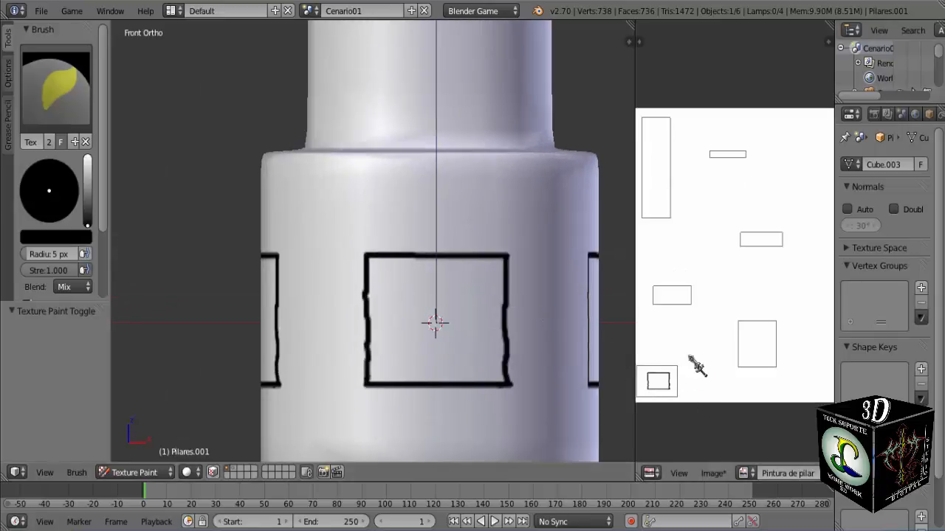
- Paint a line from the middle of the rectangle's upper edge up to the base's rim and along the rim to the right
scroll(406, 376, down, 3)
shift+middle_drag(439, 342, 411, 345)
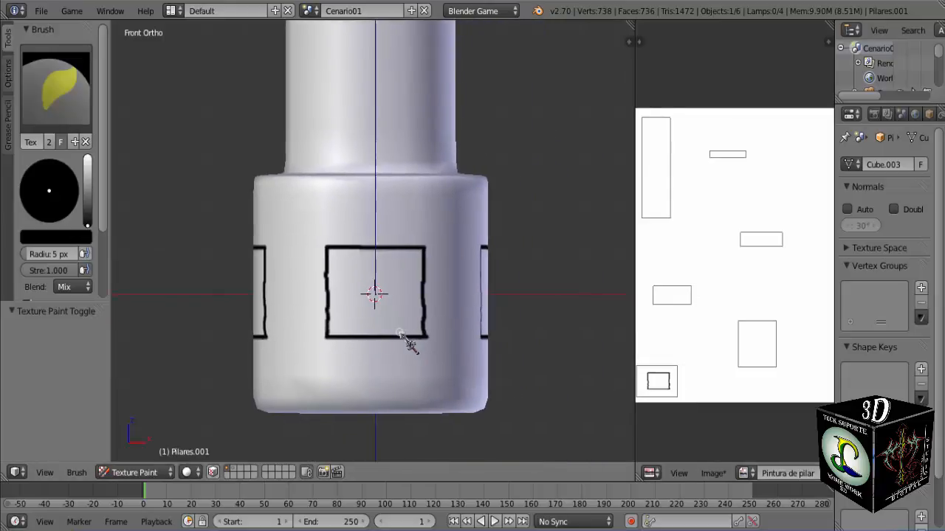
scroll(337, 312, up, 2)
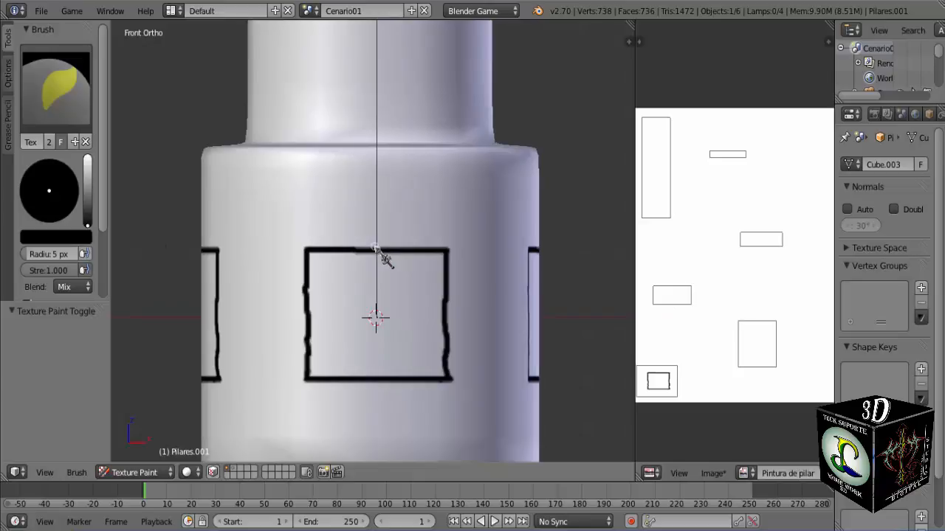
mouse_move(374, 247)
mouse_down()
mouse_move(374, 163)
mouse_move(536, 157)
mouse_up()
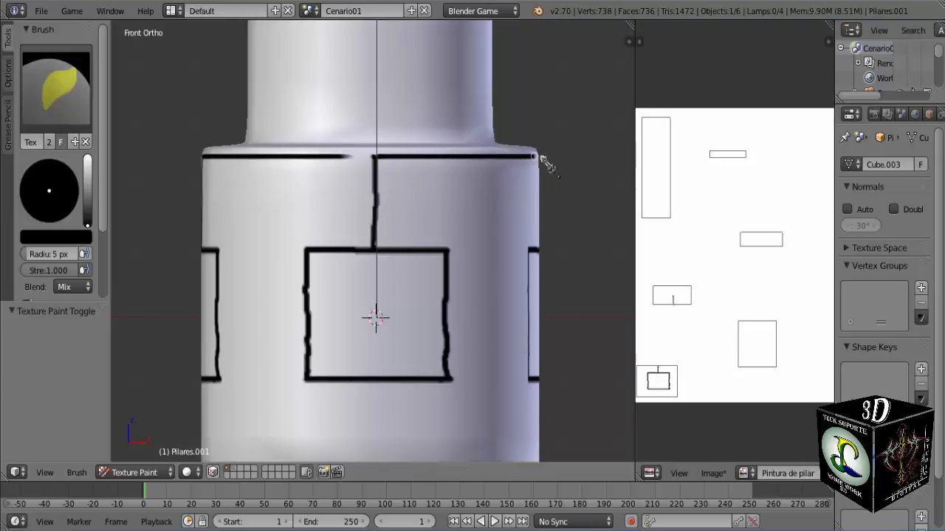
- Paint an L-shaped line from the rectangle's right side outward and up to the line along the base's rim
scroll(404, 274, down, 1)
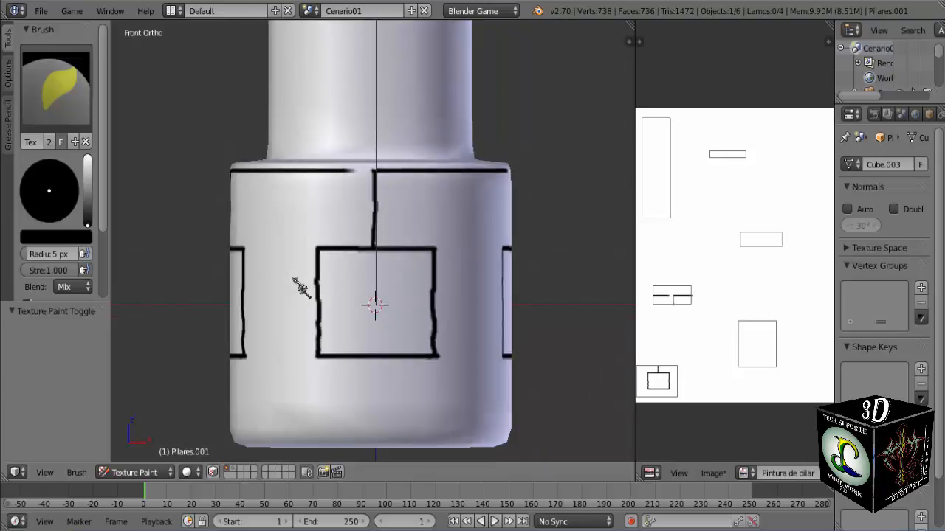
middle_drag(471, 275, 435, 274)
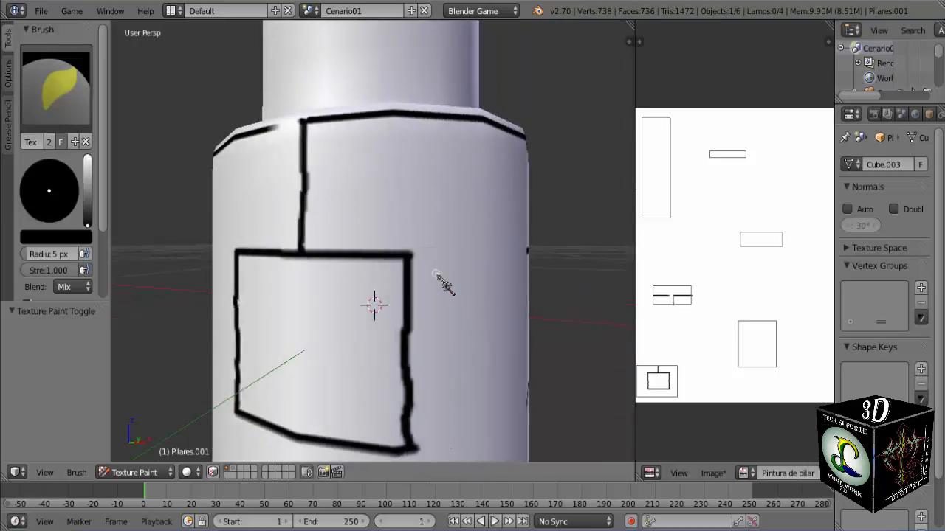
key(KP_1)
shift+middle_drag(345, 402, 347, 333)
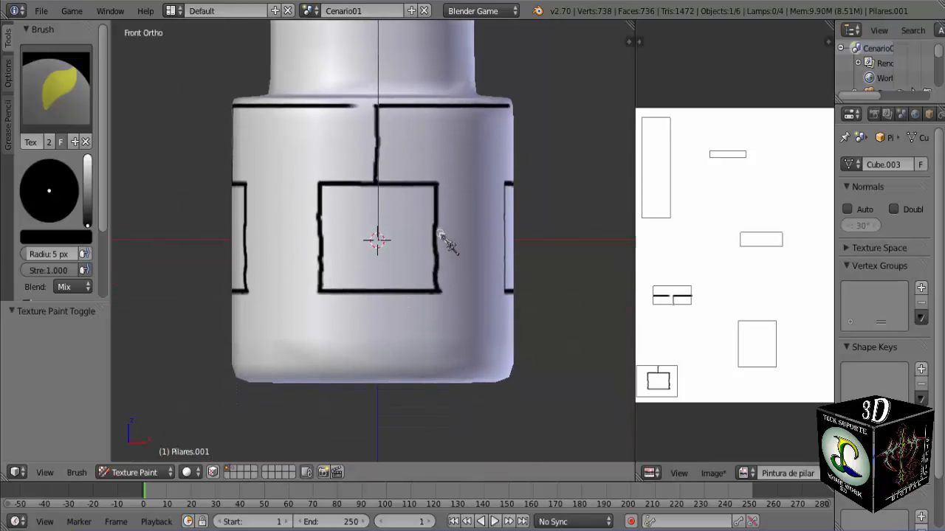
mouse_move(440, 236)
mouse_down()
mouse_move(466, 235)
mouse_move(477, 214)
mouse_move(478, 112)
mouse_up()
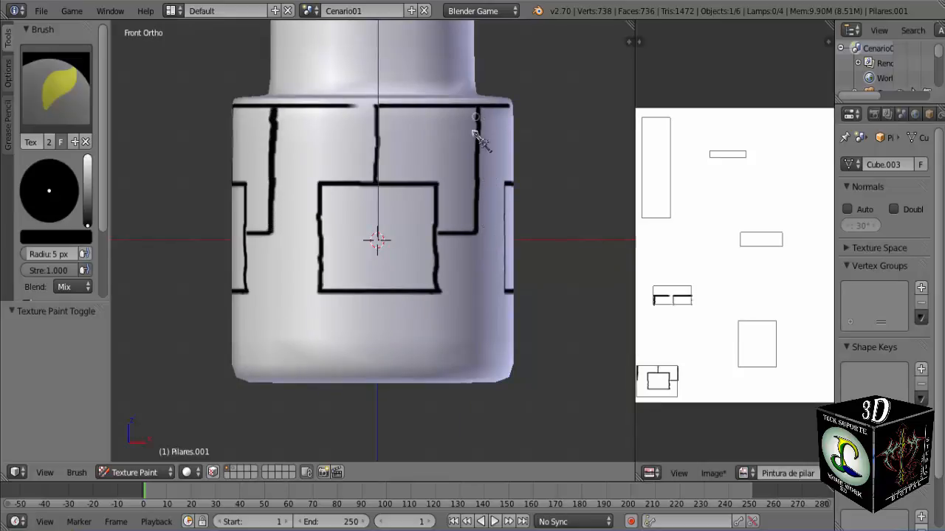
- Paint an L-shaped line from the middle of the rectangle's lower edge down and right along the foot of the base
scroll(391, 236, down, 2)
mouse_move(391, 281)
shift+middle_down()
mouse_move(409, 246)
mouse_move(390, 214)
shift+middle_up()
scroll(385, 246, up, 3)
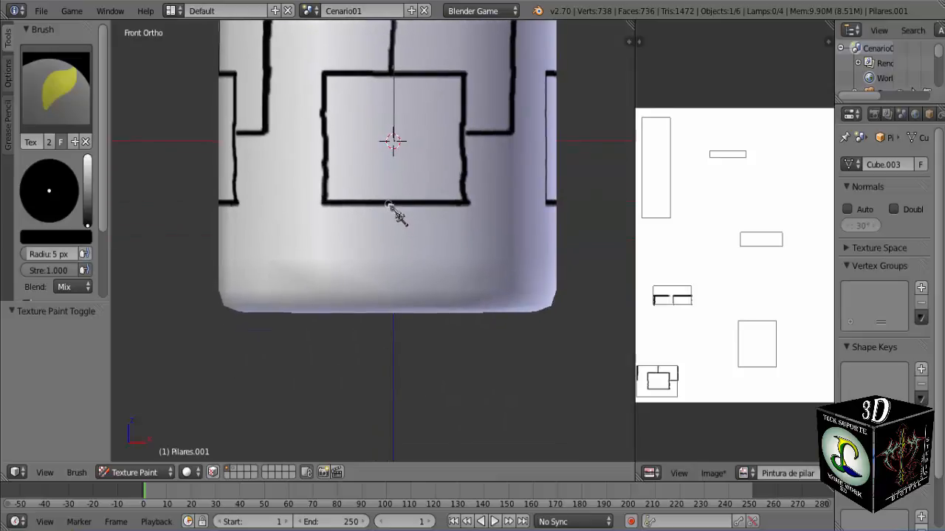
mouse_move(389, 203)
mouse_down()
mouse_move(389, 251)
mouse_move(447, 281)
mouse_move(512, 281)
mouse_up()
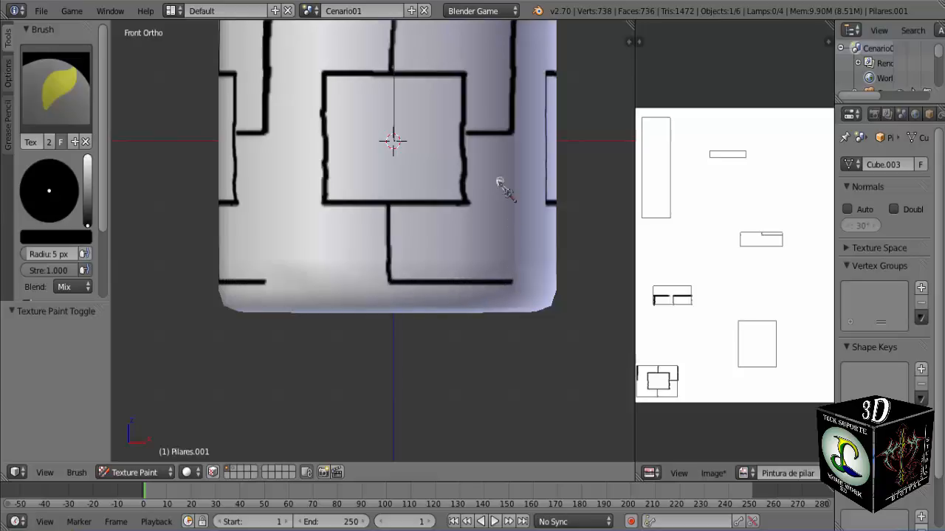
mouse_move(465, 150)
mouse_down()
mouse_move(543, 148)
mouse_move(547, 158)
mouse_up()
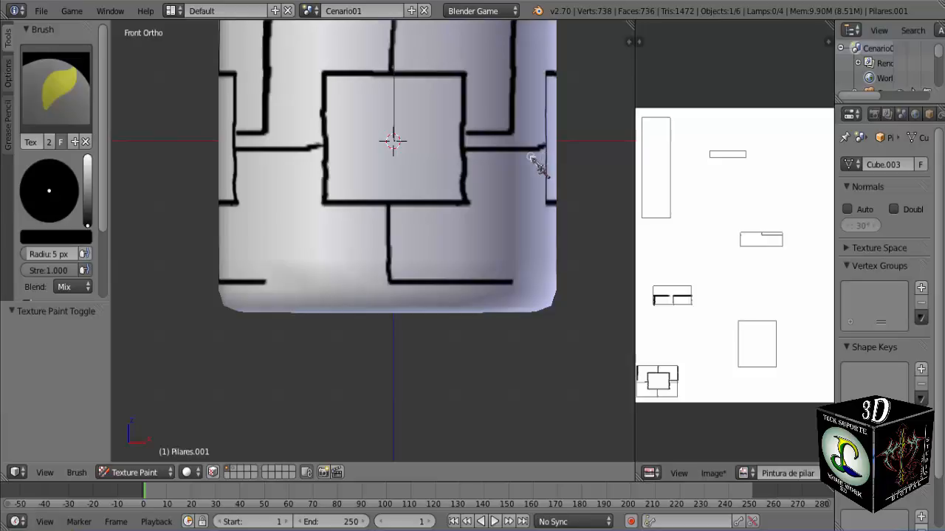
key(ctrl+z)
drag(467, 156, 544, 153)
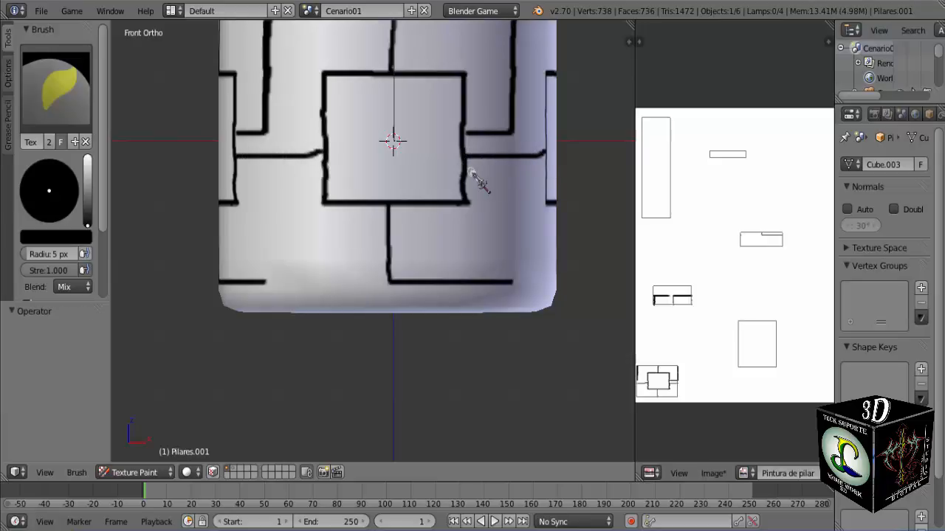
key(ctrl+z)
- Paint a horizontal line joining neighbouring rectangles and a shorter one from the rectangle's upper left side to the adjacent vertical line
drag(465, 162, 541, 162)
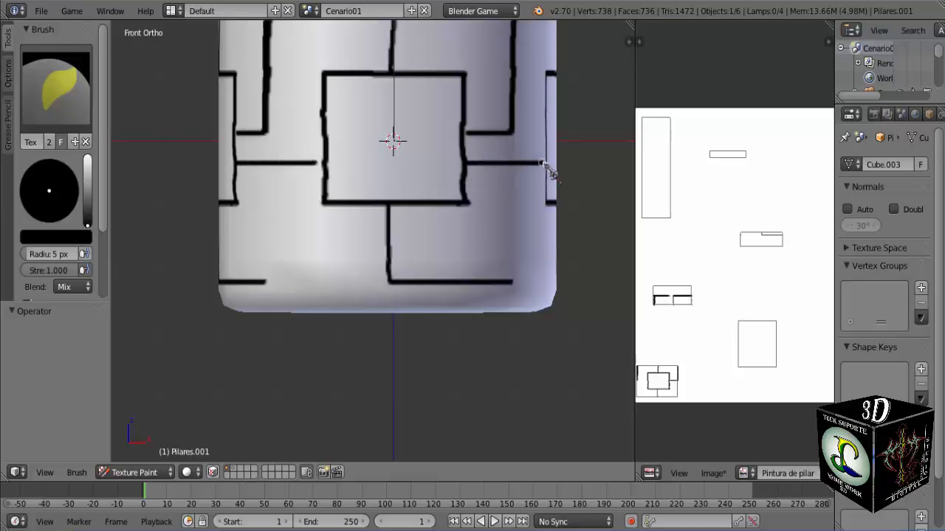
scroll(323, 251, down, 1)
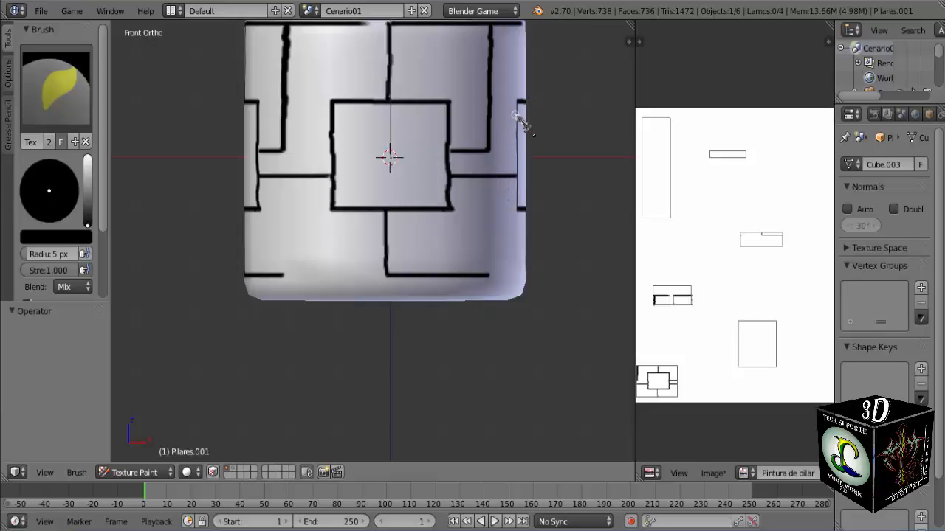
drag(518, 117, 509, 121)
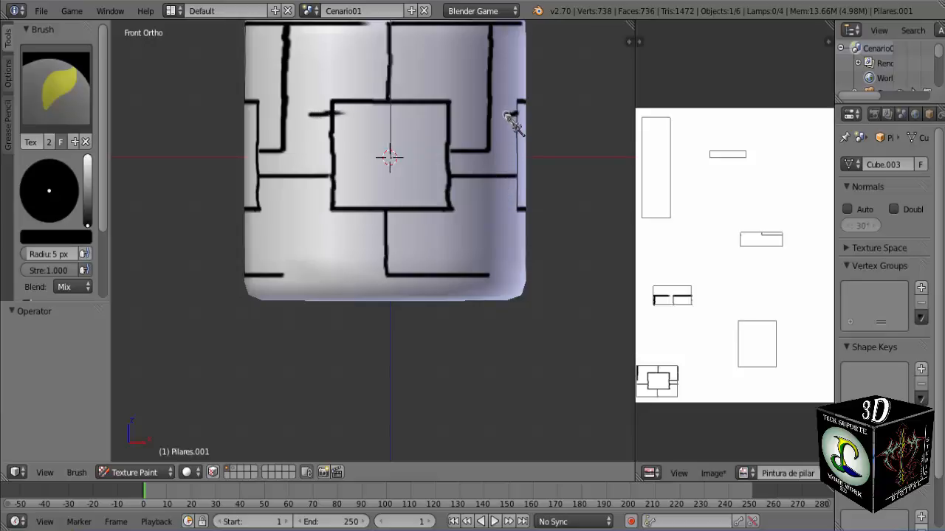
key(ctrl+z)
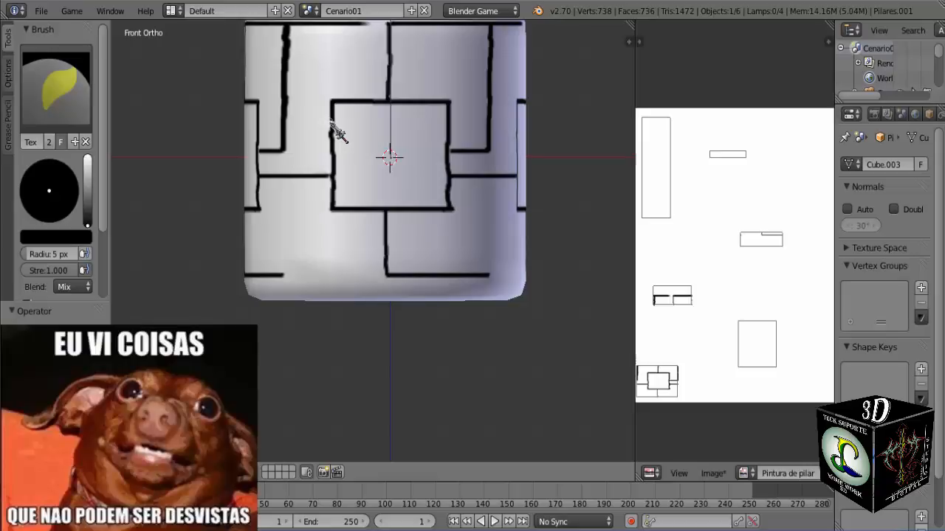
drag(332, 120, 286, 120)
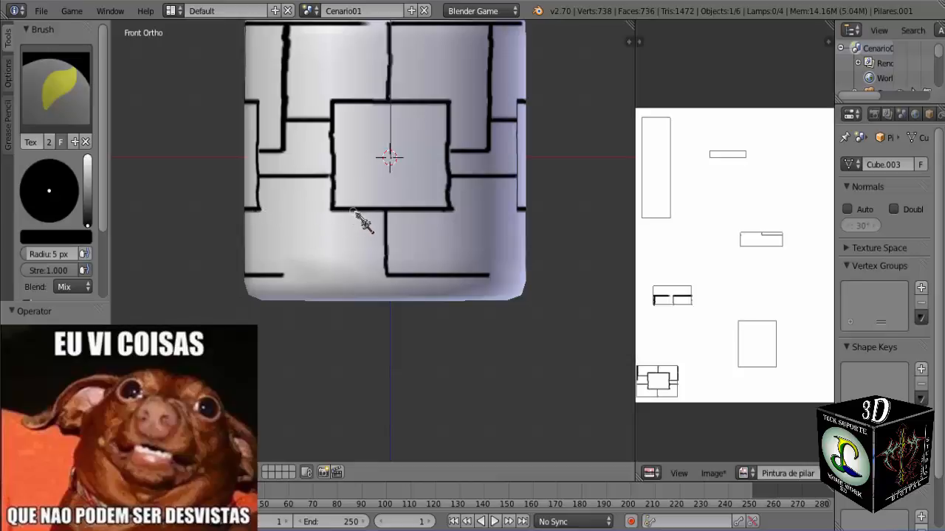
- Paint an L-shaped line from the left part of the rectangle's lower edge down and left above the base's foot line
drag(356, 216, 352, 274)
key(ctrl+z)
mouse_move(354, 276)
shift+middle_down()
mouse_move(386, 261)
mouse_move(407, 289)
shift+middle_up()
scroll(409, 287, up, 3)
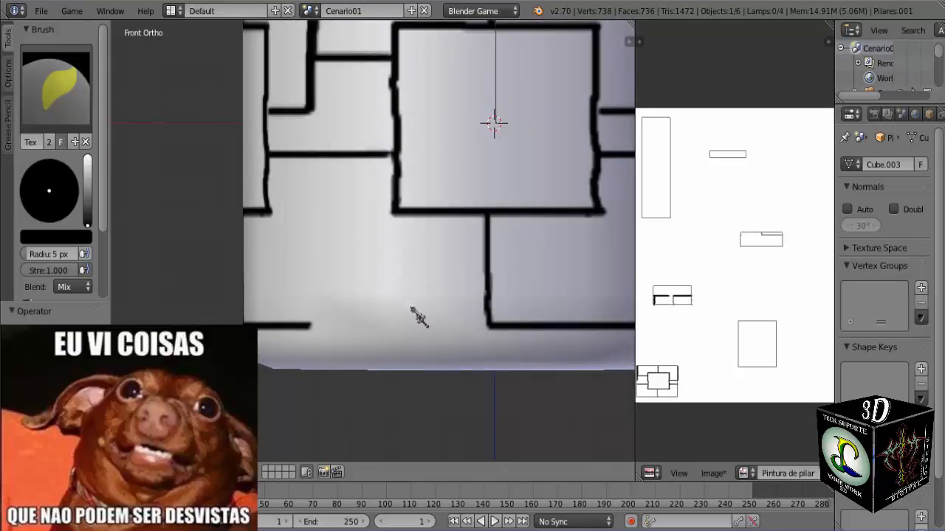
drag(427, 219, 440, 317)
key(ctrl+z)
mouse_move(424, 219)
mouse_down()
mouse_move(426, 302)
mouse_move(409, 313)
mouse_move(264, 314)
mouse_up()
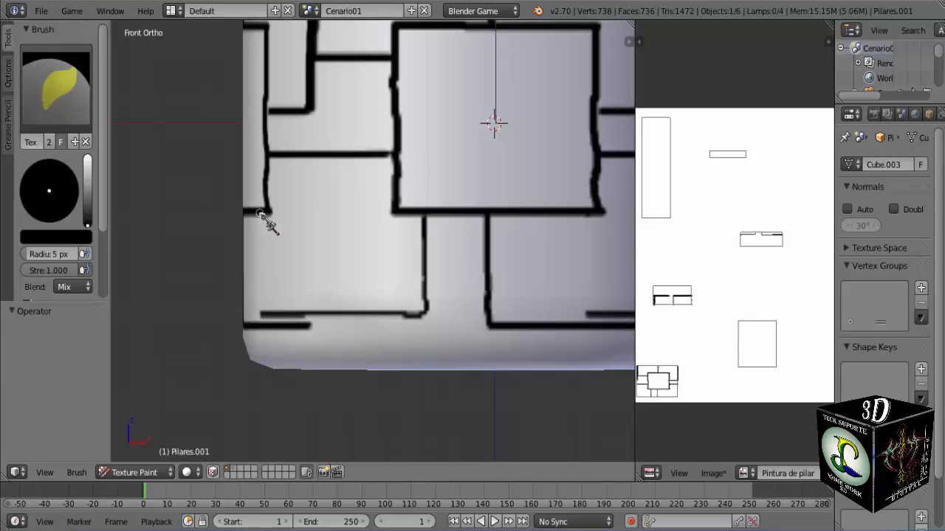
- Paint a vertical line from the right part of the rectangle's lower edge down to the horizontal line near the base's foot
drag(260, 214, 261, 316)
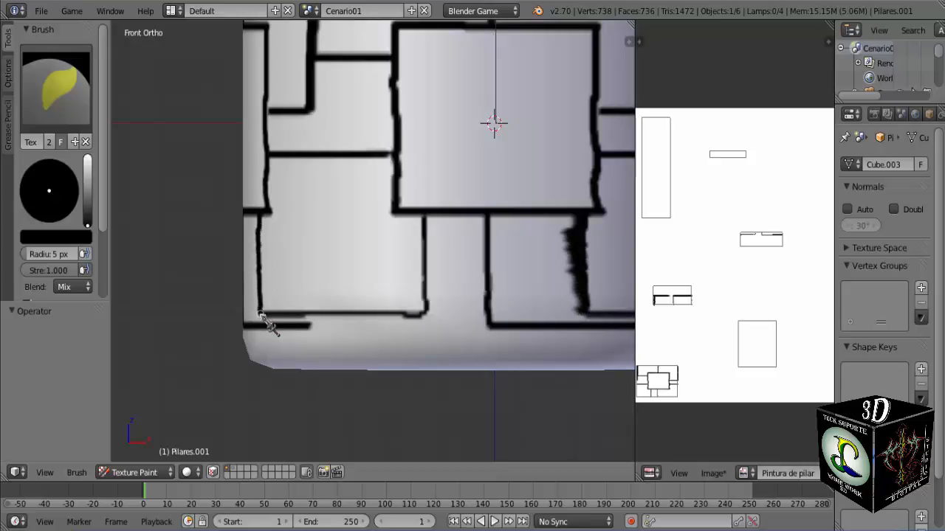
key(ctrl+z)
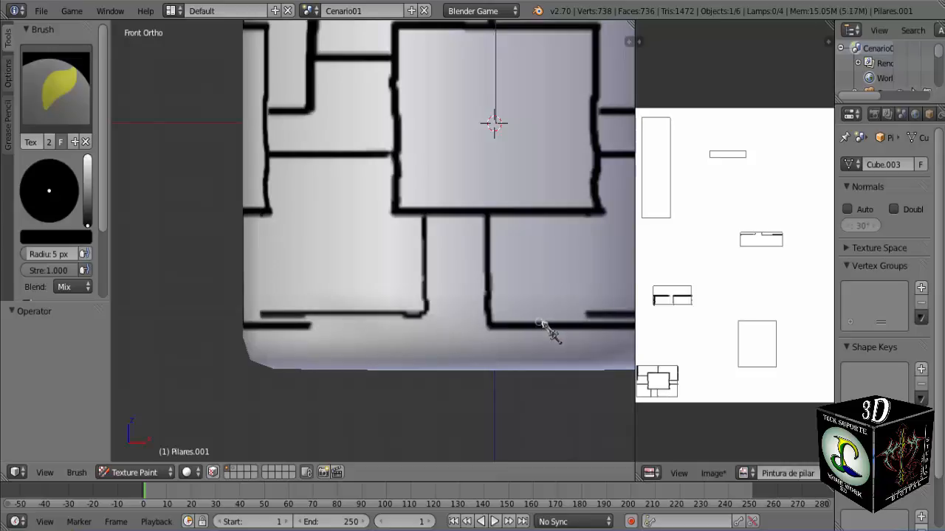
shift+middle_drag(527, 332, 396, 329)
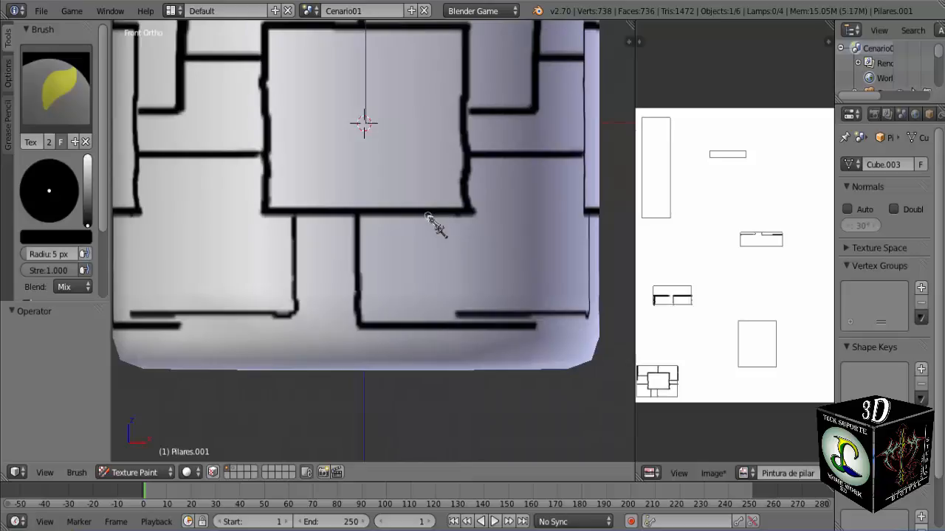
drag(426, 216, 420, 284)
key(ctrl+z)
mouse_move(427, 215)
mouse_down()
mouse_move(428, 307)
mouse_move(457, 315)
mouse_move(436, 316)
mouse_up()
scroll(442, 318, down, 2)
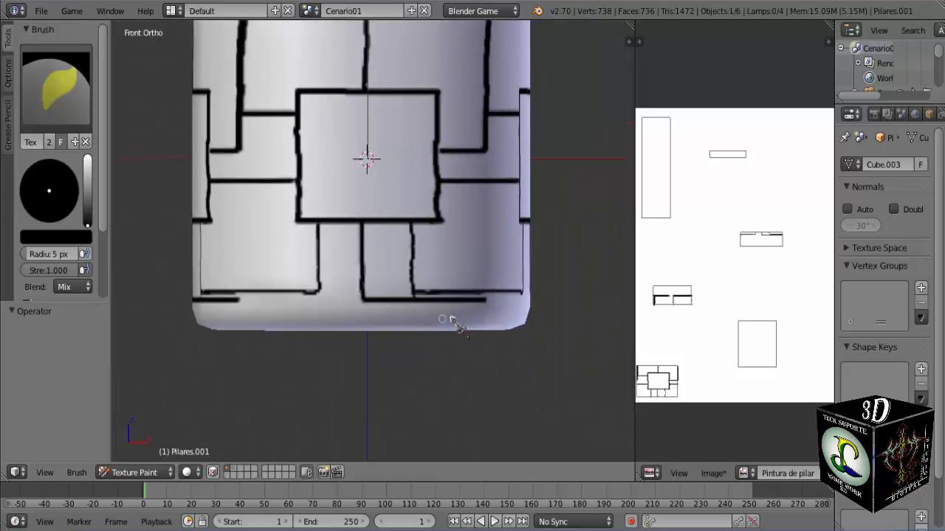
- Close the gap in the horizontal line along the base's upper rim, up to the middle vertical line
scroll(322, 309, down, 2)
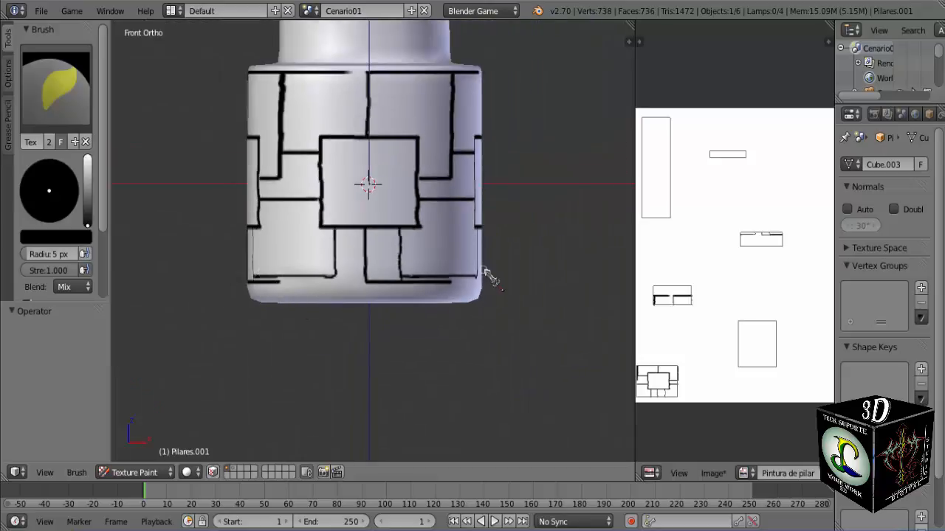
scroll(371, 173, up, 3)
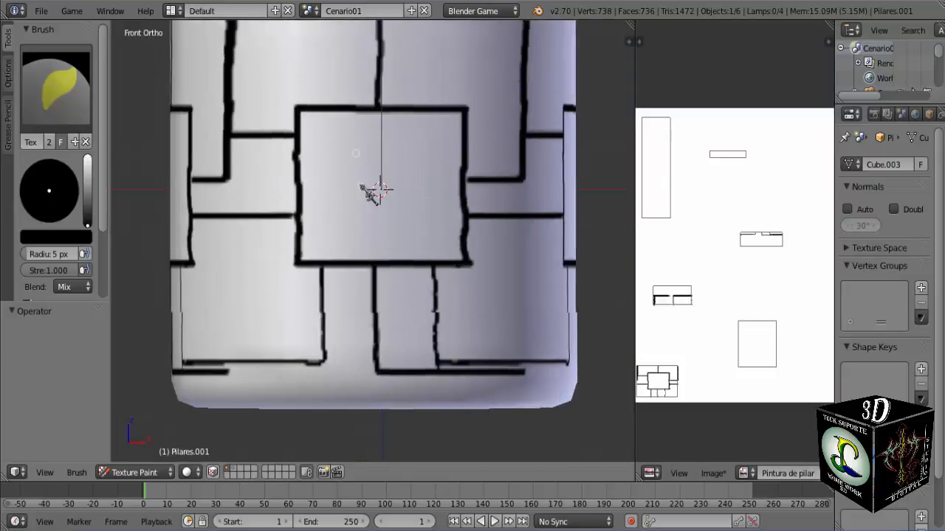
drag(352, 159, 397, 159)
key(ctrl+z)
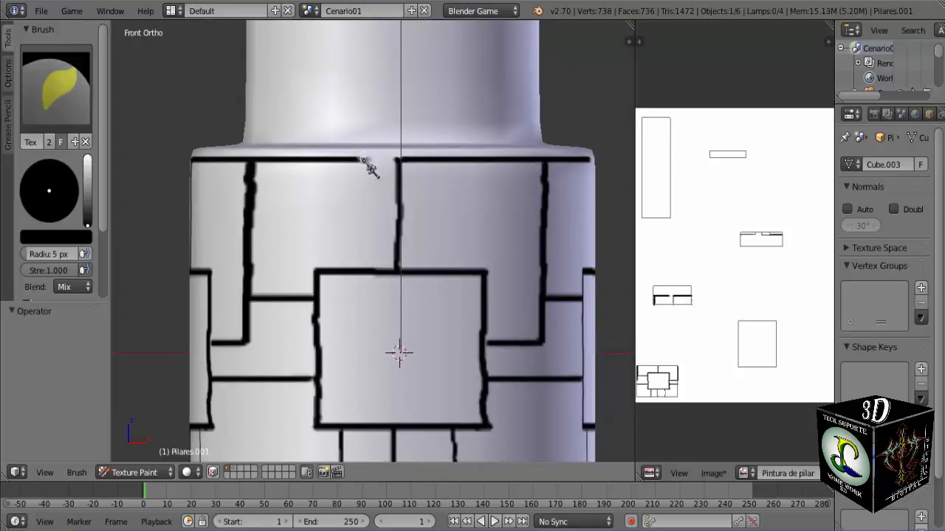
scroll(369, 164, up, 4)
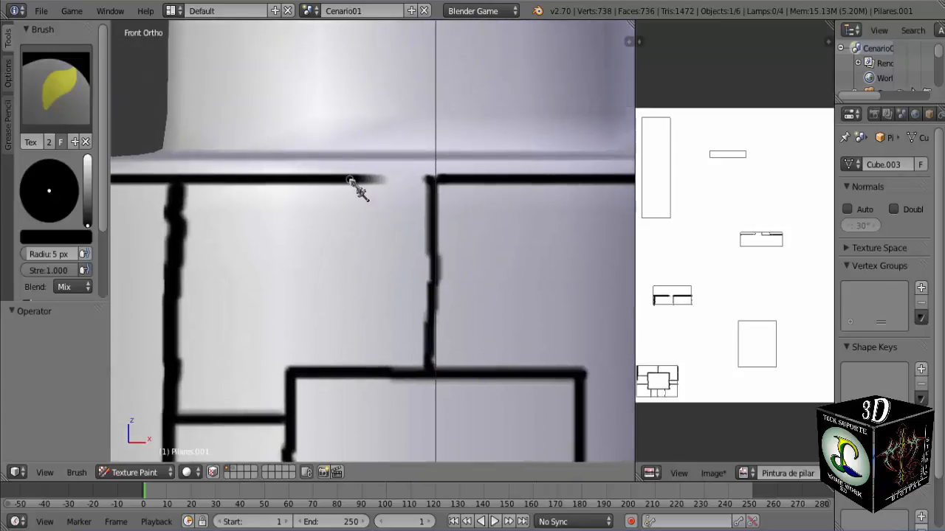
mouse_move(351, 180)
mouse_down()
mouse_move(426, 180)
mouse_move(354, 181)
mouse_up()
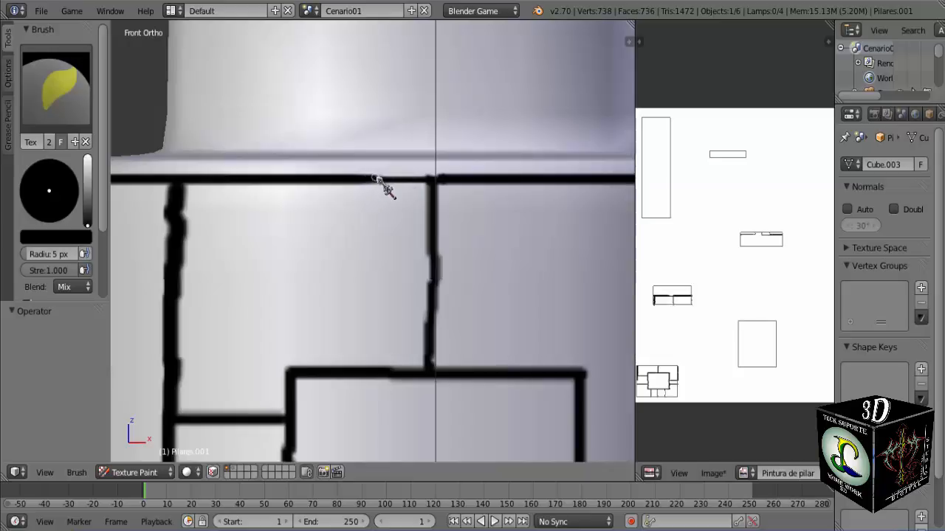
- Paint the missing stretch of the line along the base's foot, joining its left segment to the middle vertical line's lower end
scroll(428, 255, down, 5)
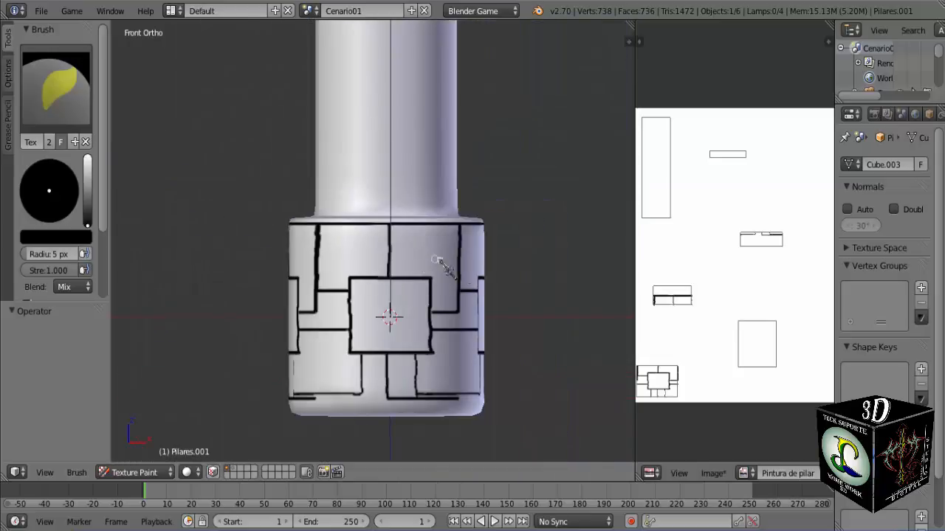
middle_drag(442, 266, 354, 263)
scroll(350, 281, down, 4)
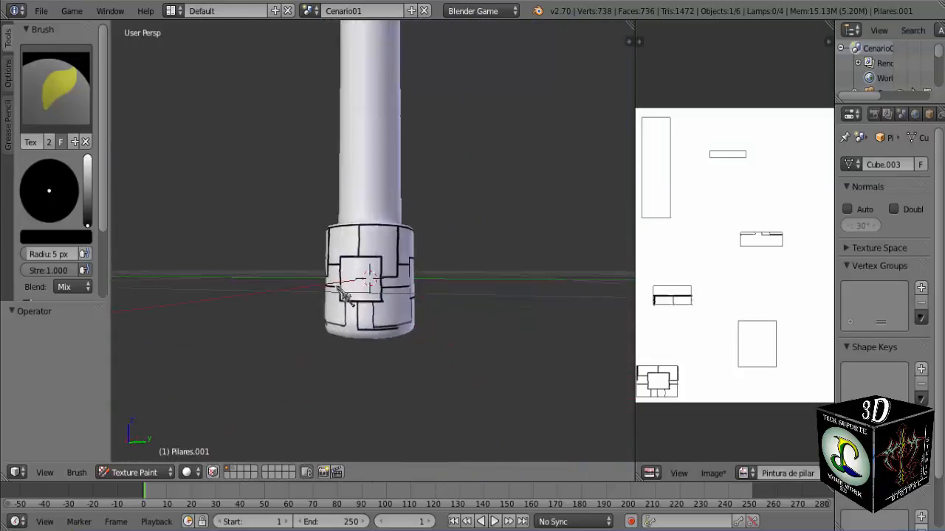
mouse_move(345, 295)
middle_down()
mouse_move(274, 274)
mouse_move(222, 291)
mouse_move(442, 288)
middle_up()
key(KP_1)
scroll(388, 332, up, 3)
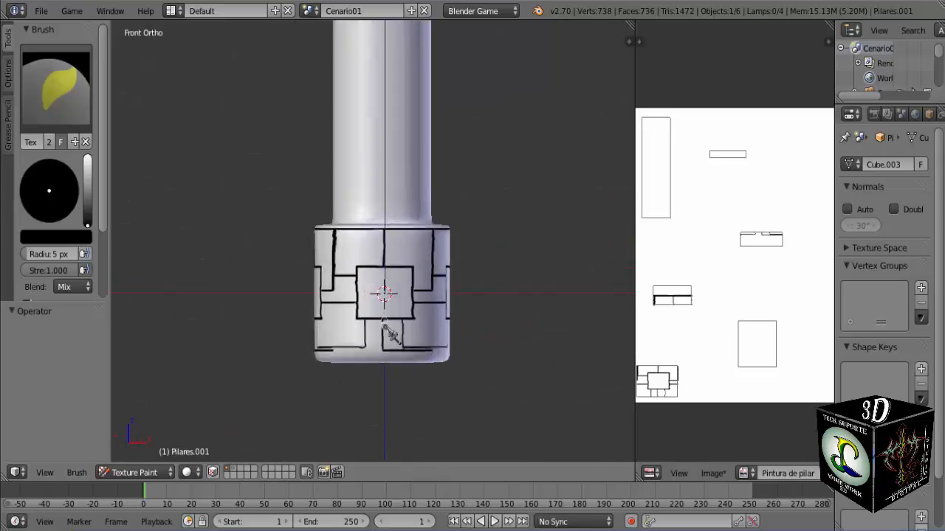
shift+middle_drag(379, 350, 402, 256)
scroll(407, 281, up, 4)
scroll(414, 291, up, 2)
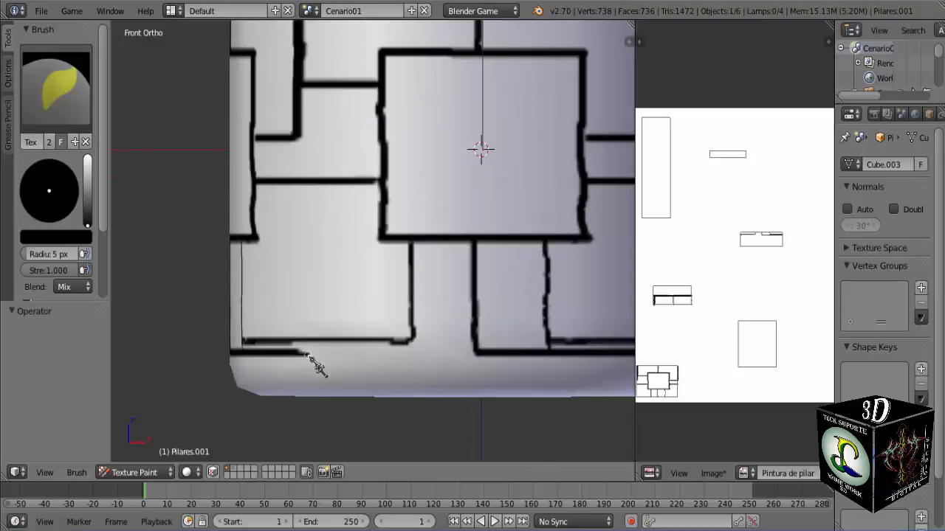
shift+middle_drag(289, 378, 295, 294)
drag(286, 279, 471, 279)
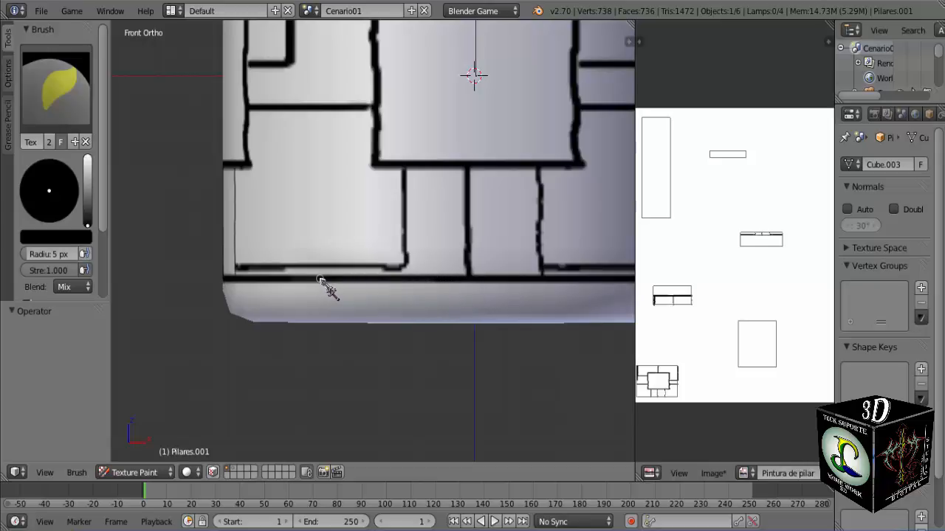
- Examine the painted lines around the base's foot and on the pillar's capital from several angles
scroll(513, 388, down, 2)
middle_drag(508, 385, 391, 325)
scroll(386, 325, up, 4)
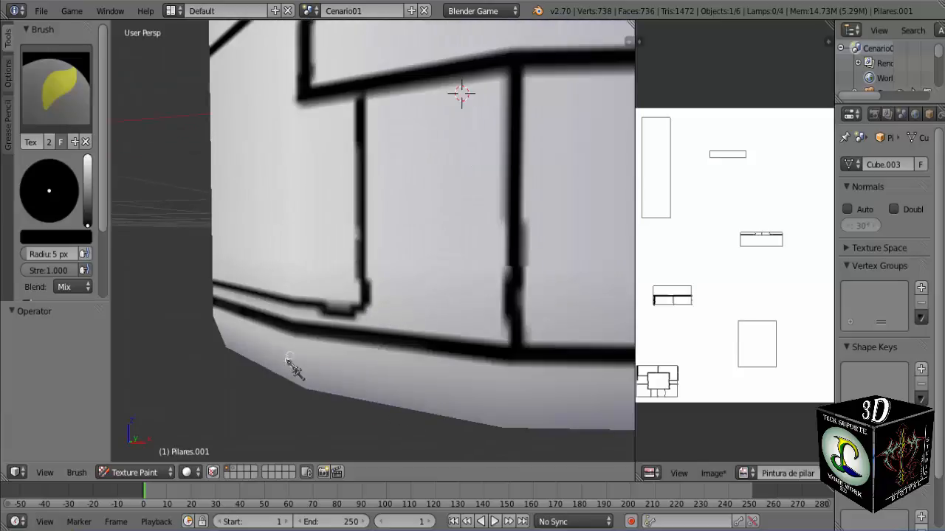
scroll(306, 336, down, 4)
mouse_move(308, 331)
middle_down()
mouse_move(274, 297)
mouse_move(395, 328)
mouse_move(394, 302)
mouse_move(379, 430)
mouse_move(422, 412)
mouse_move(316, 337)
mouse_move(225, 318)
mouse_move(310, 343)
middle_up()
scroll(403, 276, down, 3)
scroll(314, 347, down, 3)
middle_drag(332, 232, 451, 418)
middle_drag(441, 319, 471, 296)
scroll(458, 283, up, 5)
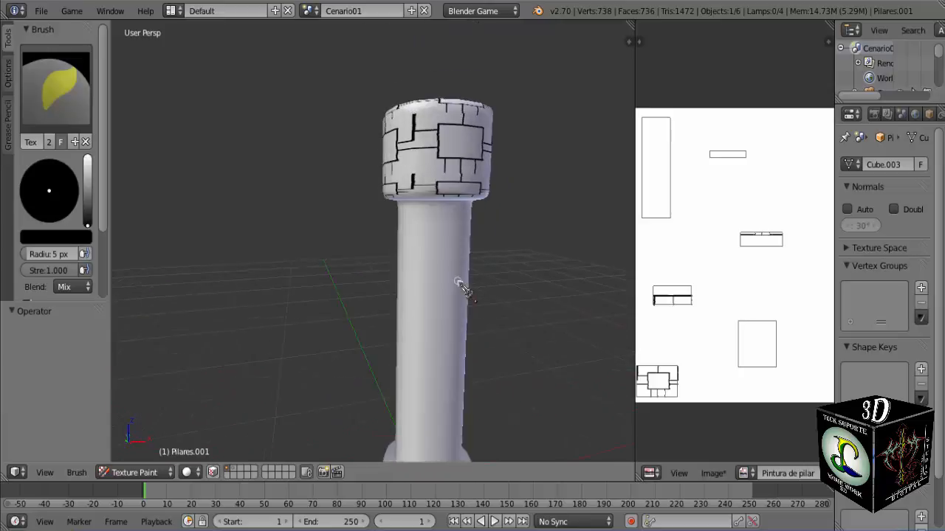
shift+middle_drag(472, 247, 308, 365)
scroll(369, 362, up, 6)
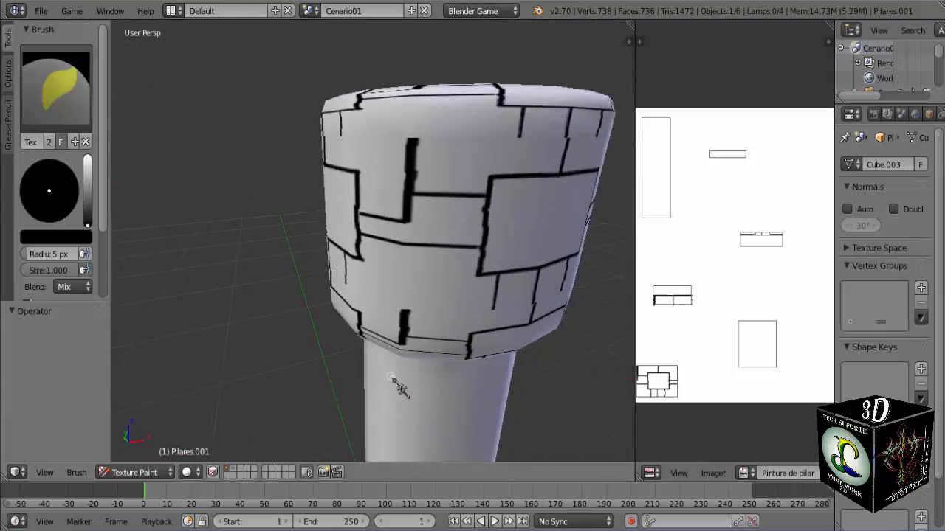
scroll(421, 395, up, 3)
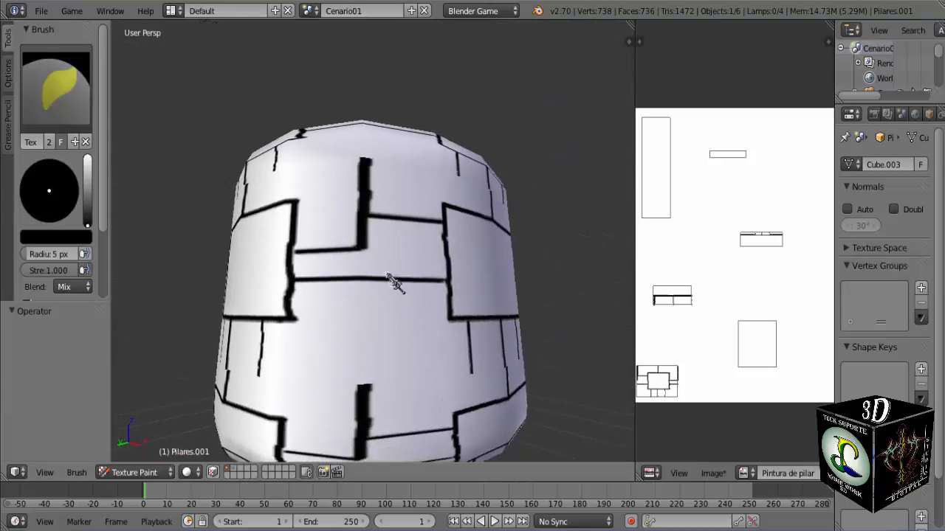
- Paint a horizontal line joining the lower ends of the three short vertical lines under the capital's large rectangle
key(KP_1)
scroll(410, 280, down, 5)
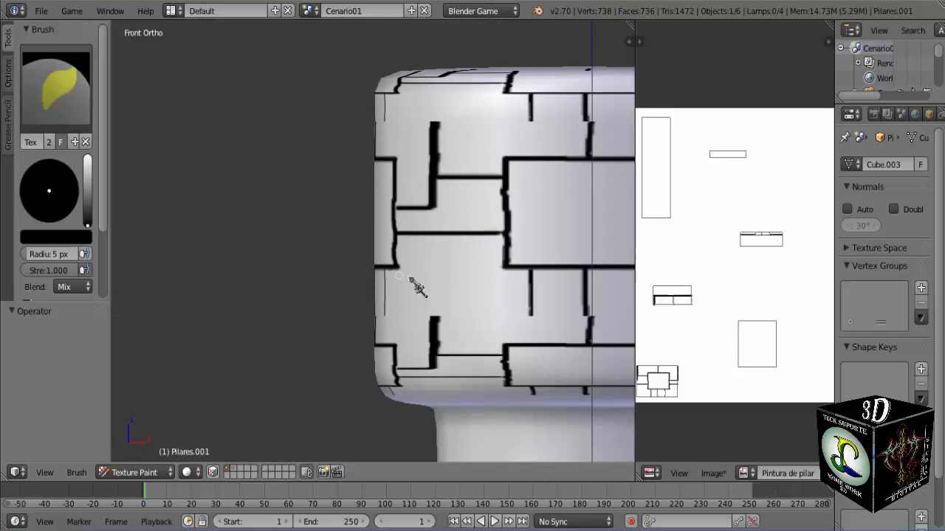
shift+middle_drag(482, 283, 330, 230)
scroll(332, 249, up, 4)
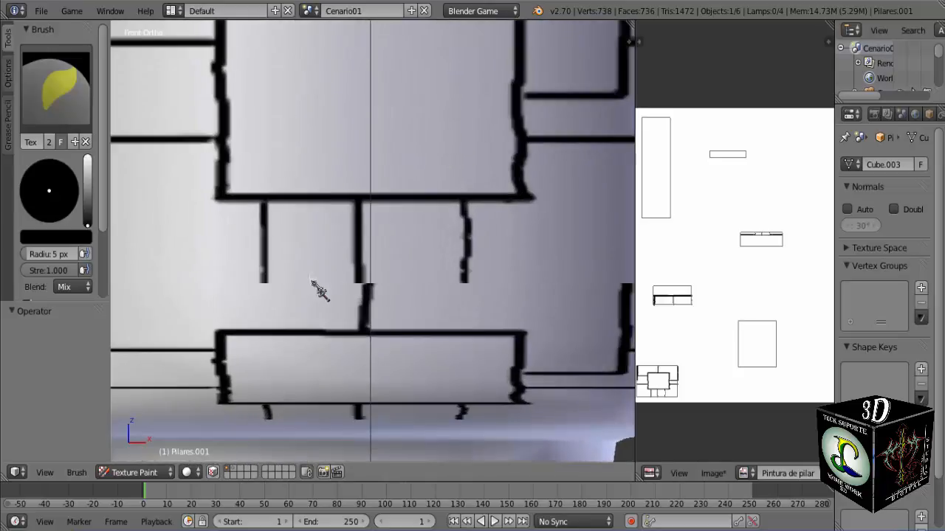
shift+middle_drag(288, 306, 303, 263)
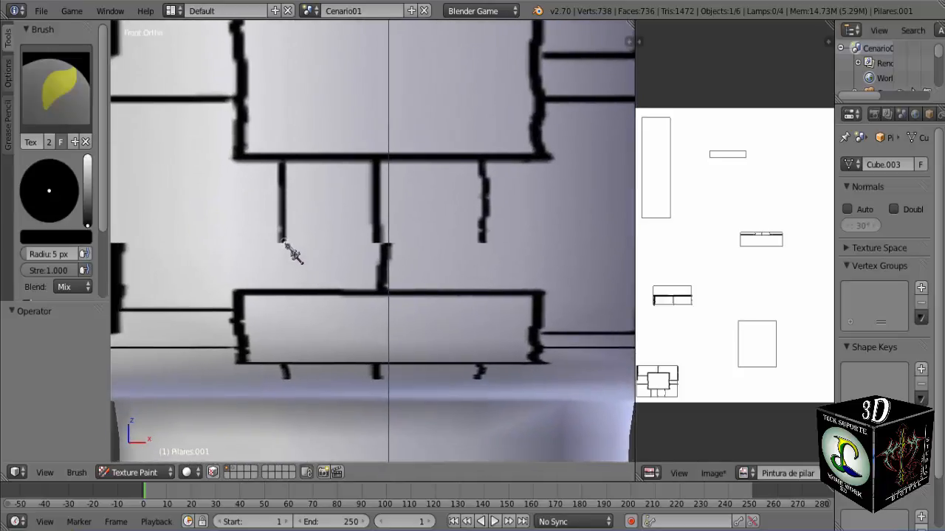
mouse_move(281, 240)
mouse_down()
mouse_move(480, 240)
mouse_move(287, 240)
mouse_move(279, 214)
mouse_up()
scroll(288, 222, down, 5)
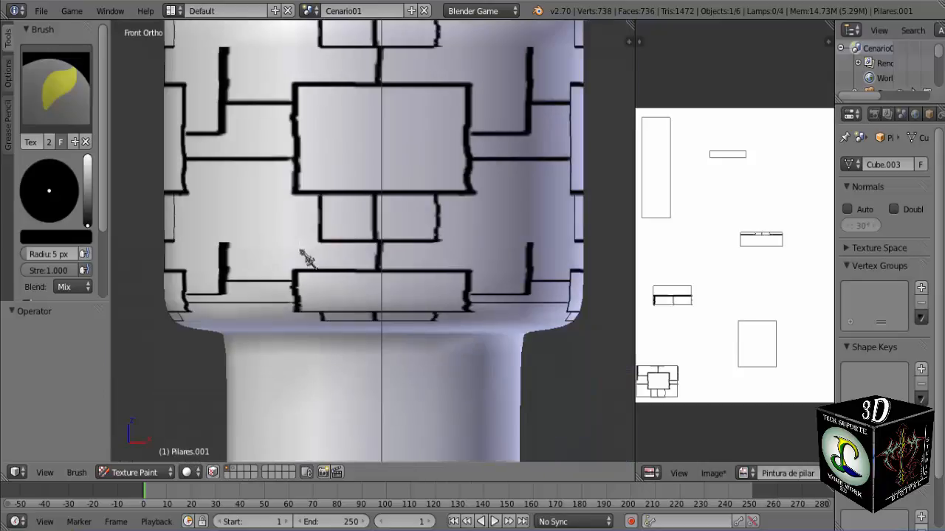
- Divide the area right of the capital's small blocks with a horizontal line and two vertical lines, one above it and one below
scroll(377, 275, up, 2)
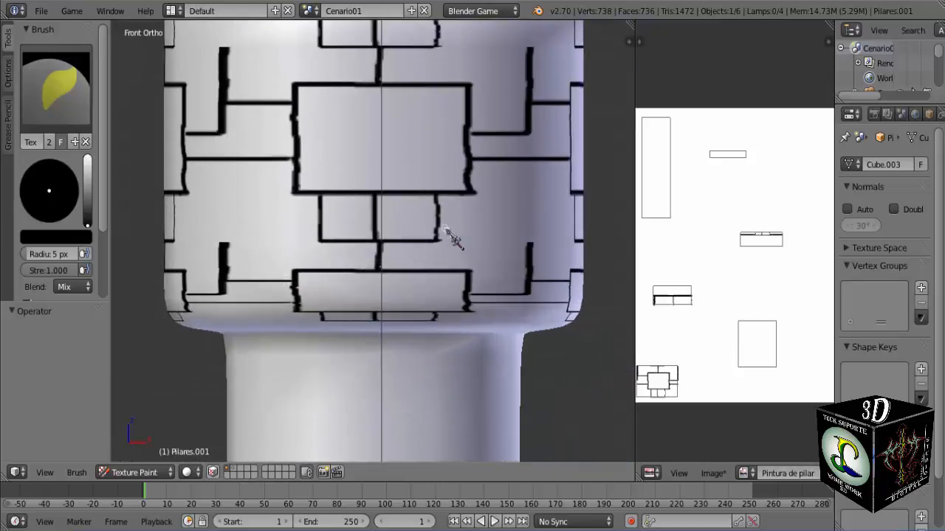
drag(443, 229, 525, 222)
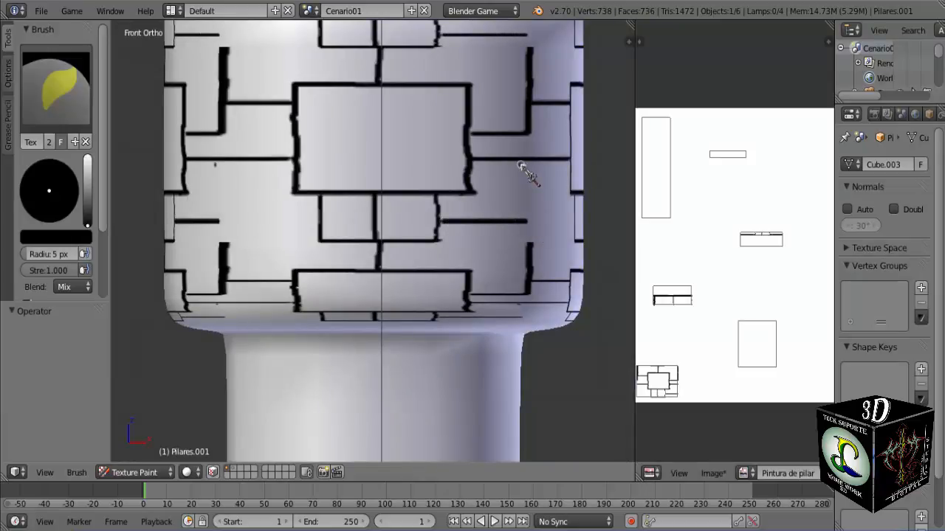
drag(520, 165, 522, 214)
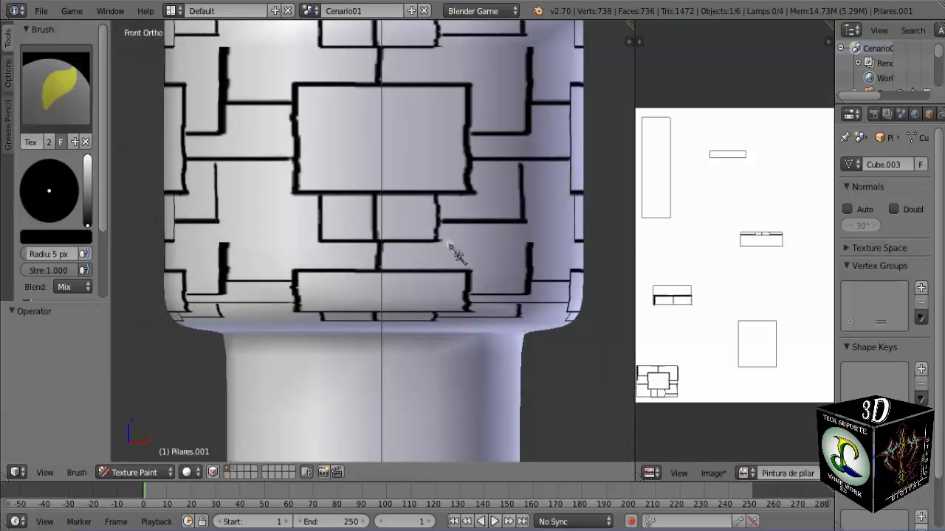
mouse_move(455, 225)
mouse_down()
mouse_move(458, 266)
mouse_move(457, 224)
mouse_up()
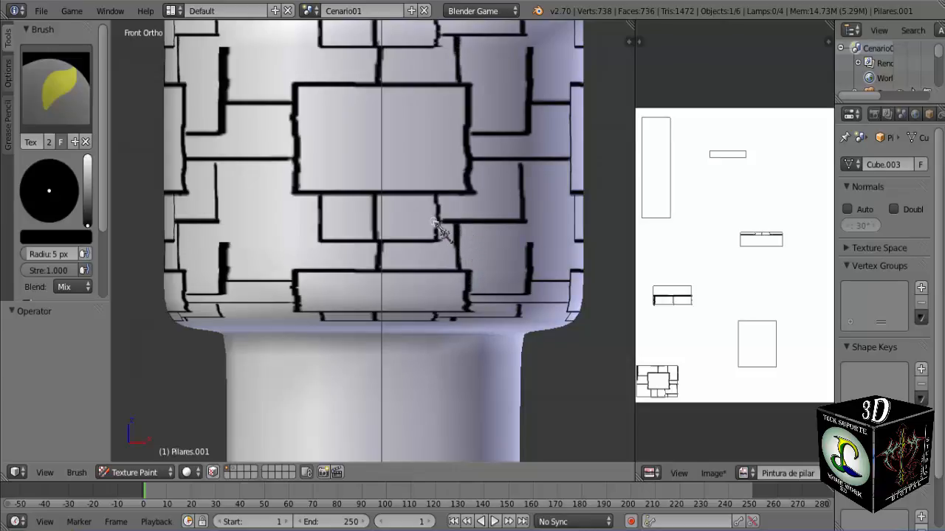
- Paint an L-shaped line from the left side of the capital's small blocks, running left and then down
scroll(316, 273, up, 1)
shift+middle_drag(313, 272, 366, 271)
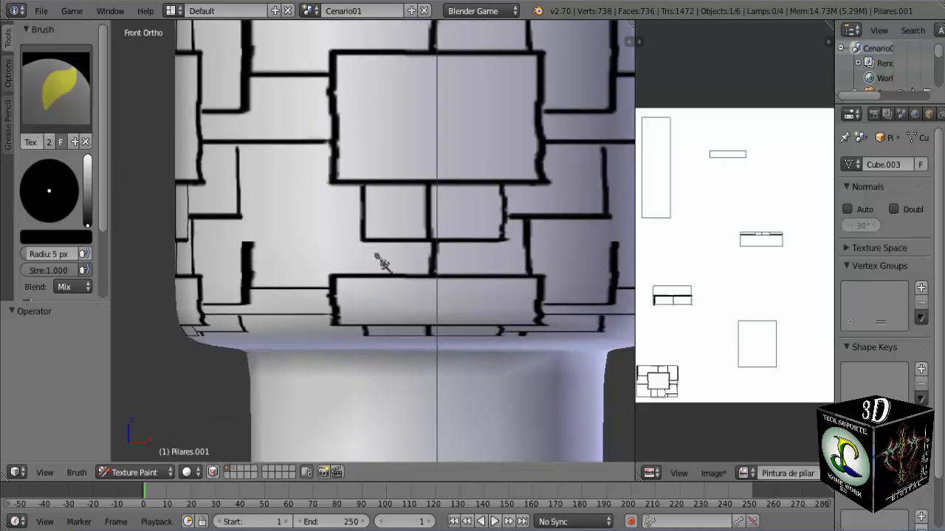
mouse_move(361, 220)
mouse_down()
mouse_move(290, 220)
mouse_move(279, 244)
mouse_move(279, 313)
mouse_up()
scroll(284, 258, down, 2)
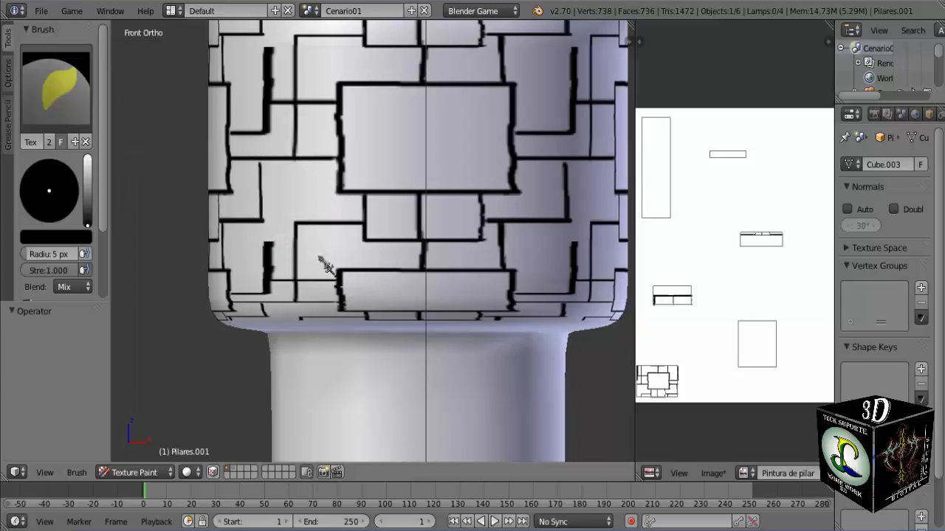
- Extend the capital's thick vertical line up to the end of the horizontal line above it and touch up its right edge
key(KP_5)
scroll(412, 260, up, 1)
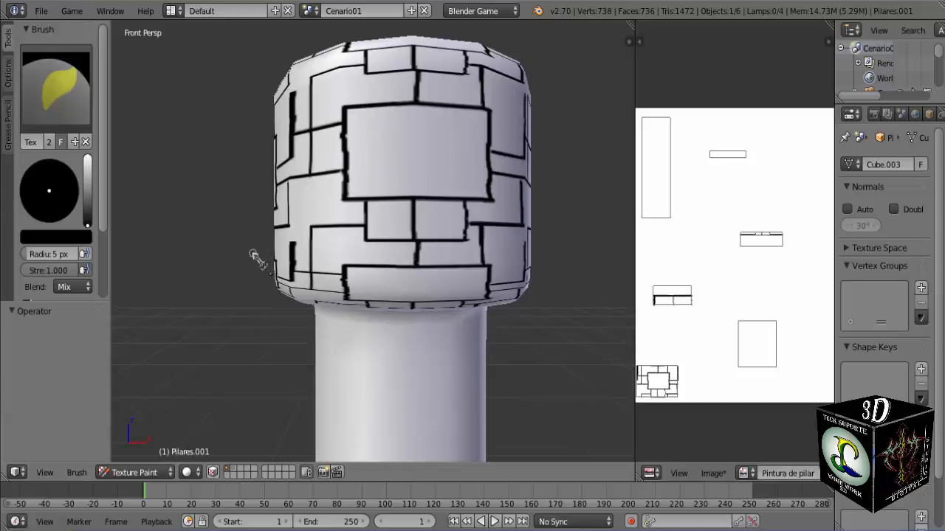
middle_drag(310, 253, 407, 252)
mouse_move(164, 265)
shift+middle_down()
mouse_move(329, 330)
mouse_move(405, 294)
mouse_move(388, 282)
mouse_move(302, 302)
mouse_move(460, 270)
mouse_move(427, 299)
shift+middle_up()
key(KP_1)
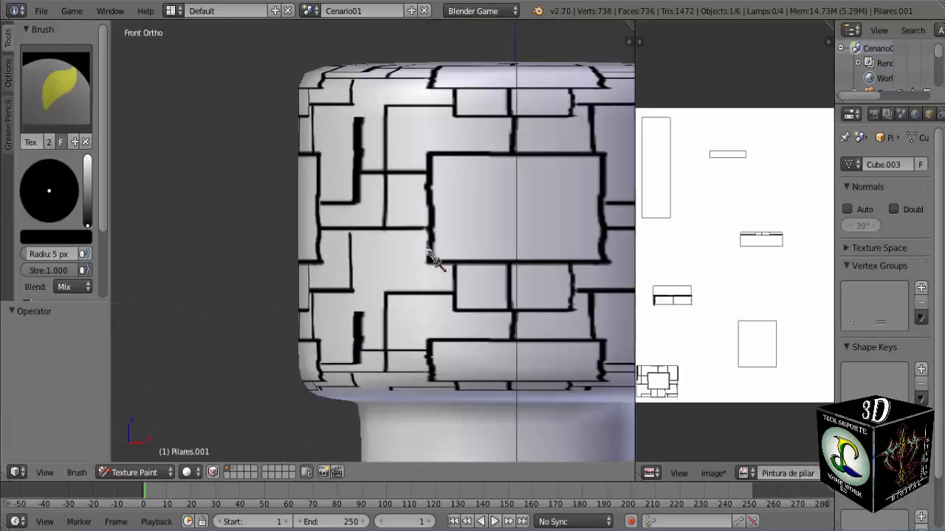
scroll(381, 201, up, 2)
shift+middle_drag(369, 120, 296, 280)
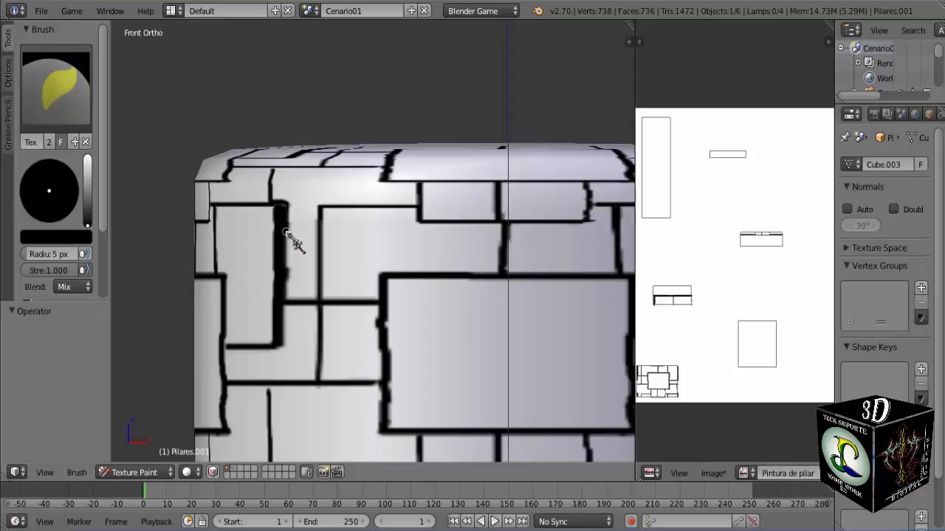
drag(286, 231, 284, 251)
scroll(282, 301, down, 2)
scroll(336, 338, up, 2)
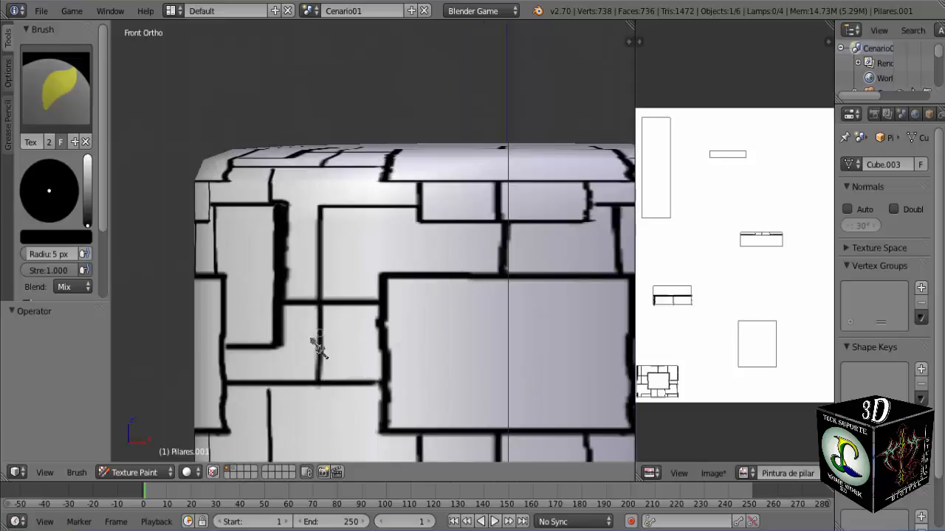
- Darken the weak joint where the horizontal line meets the left edge of the capital's large rectangle
scroll(485, 207, up, 5)
shift+middle_drag(521, 206, 442, 221)
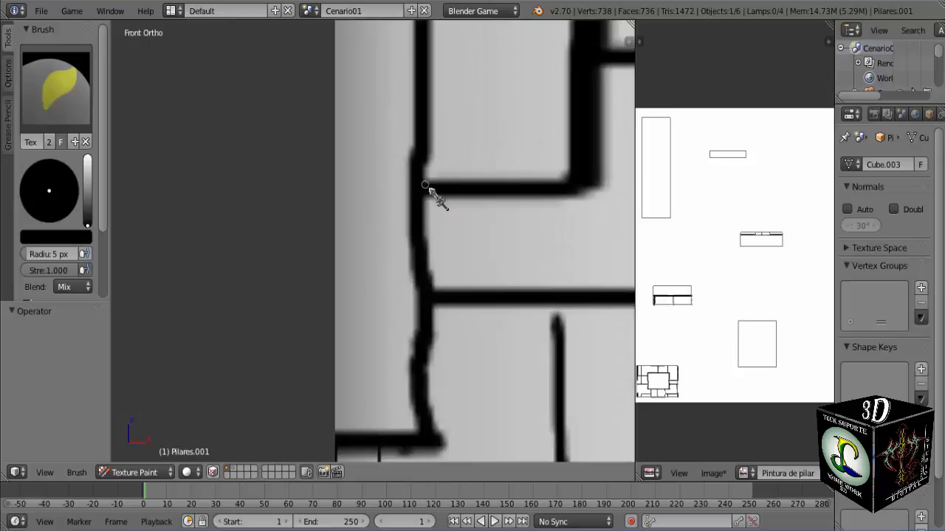
scroll(502, 258, down, 4)
scroll(516, 301, up, 6)
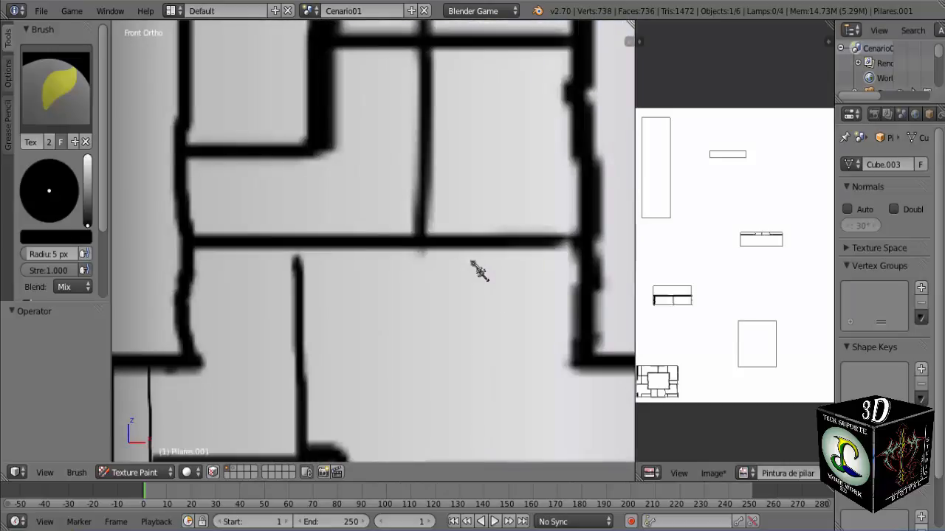
scroll(464, 222, up, 4)
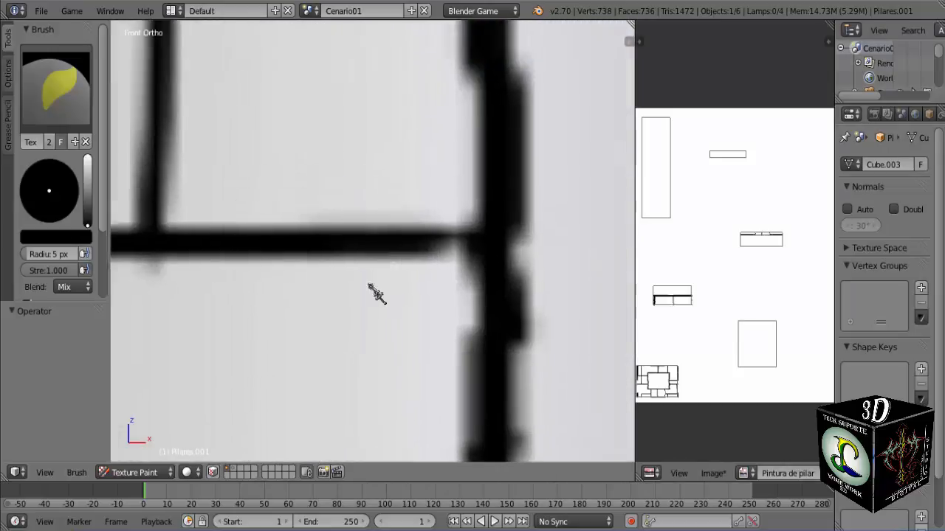
shift+middle_drag(369, 286, 329, 308)
drag(370, 271, 414, 271)
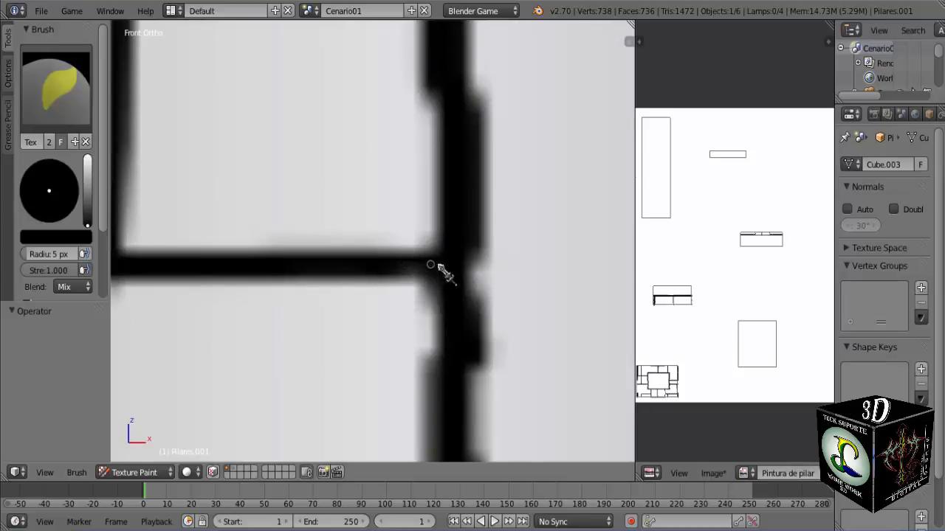
scroll(402, 277, down, 8)
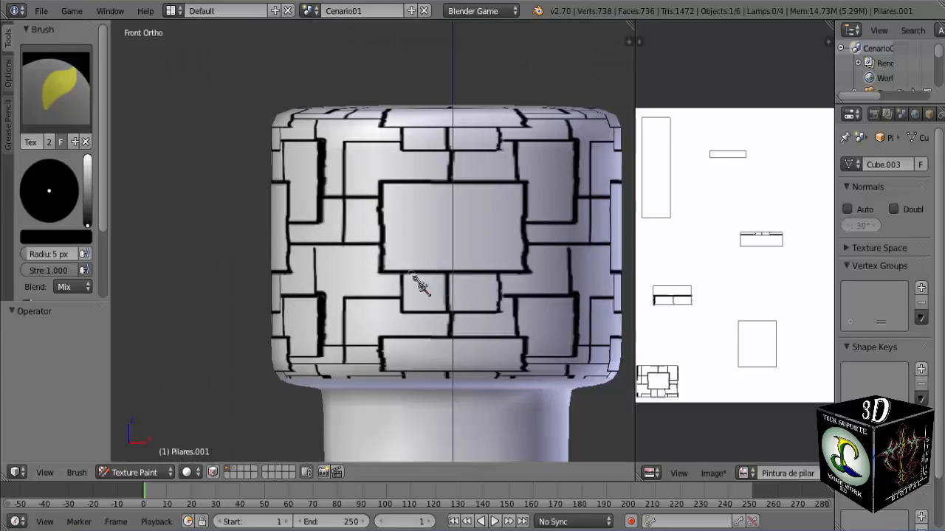
scroll(362, 310, up, 2)
scroll(363, 312, up, 2)
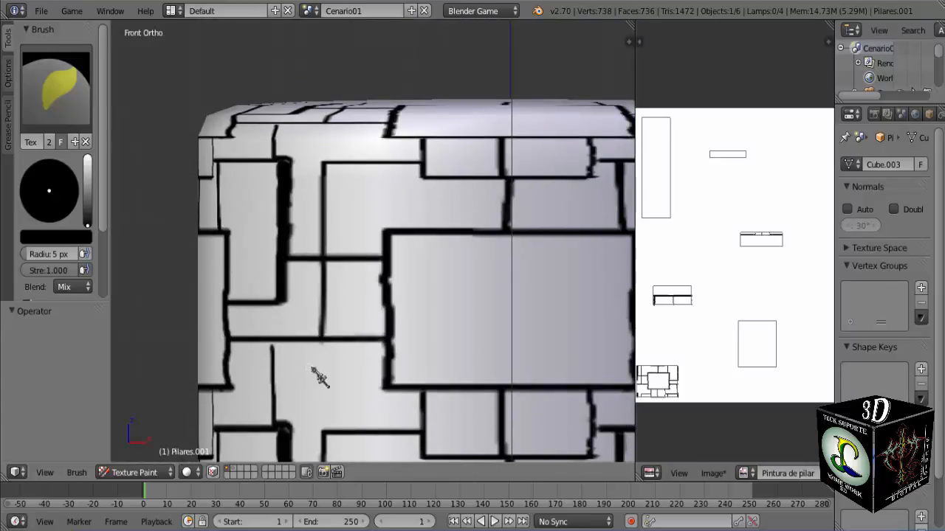
scroll(321, 376, down, 5)
scroll(371, 251, up, 8)
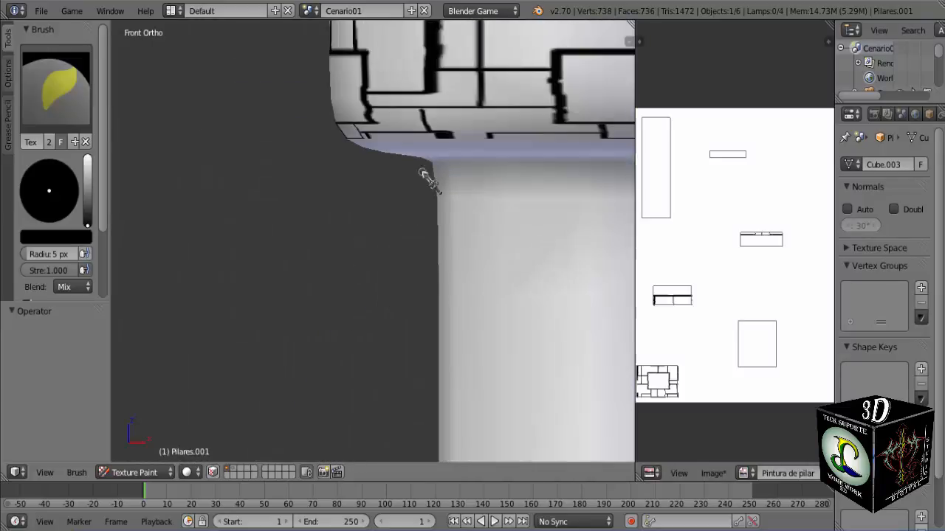
- Examine the black block lines on the capital up close, including the thick vertical line and its neighbouring joints
scroll(372, 311, up, 2)
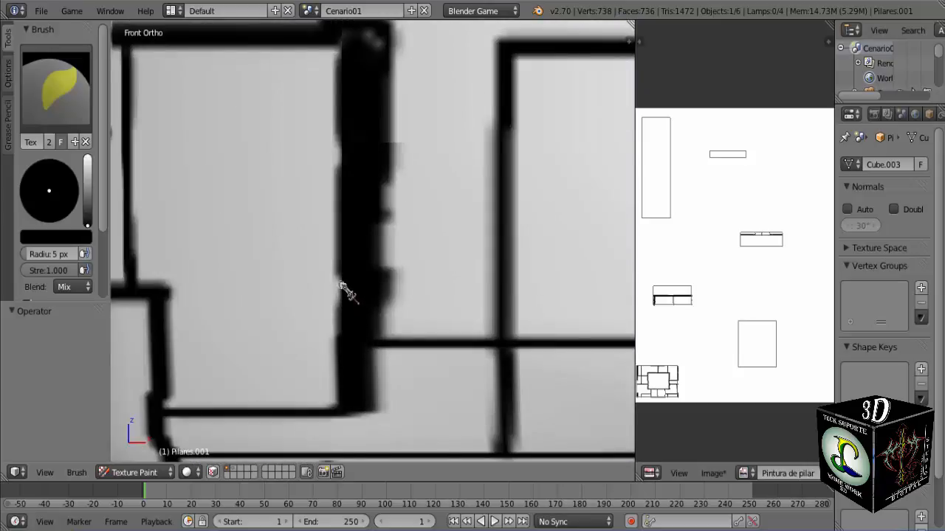
scroll(346, 310, up, 3)
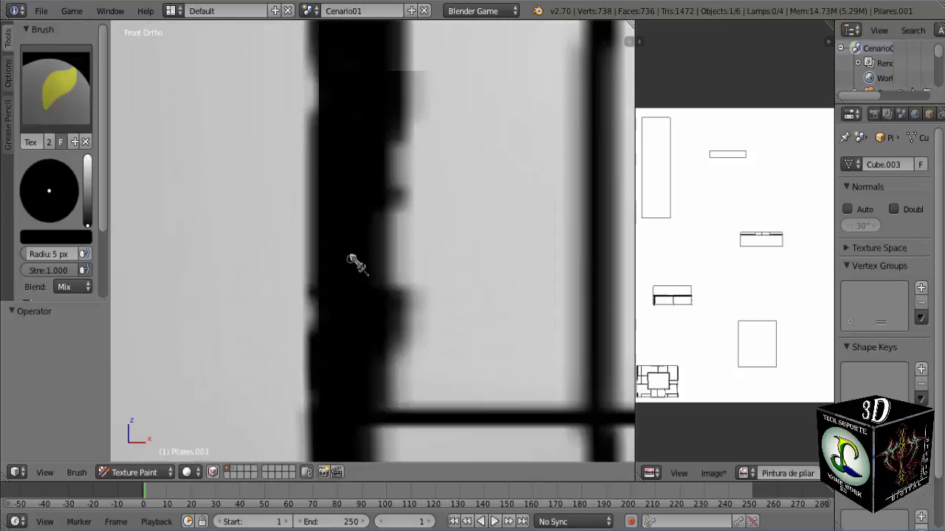
shift+middle_drag(354, 264, 333, 448)
scroll(350, 263, down, 3)
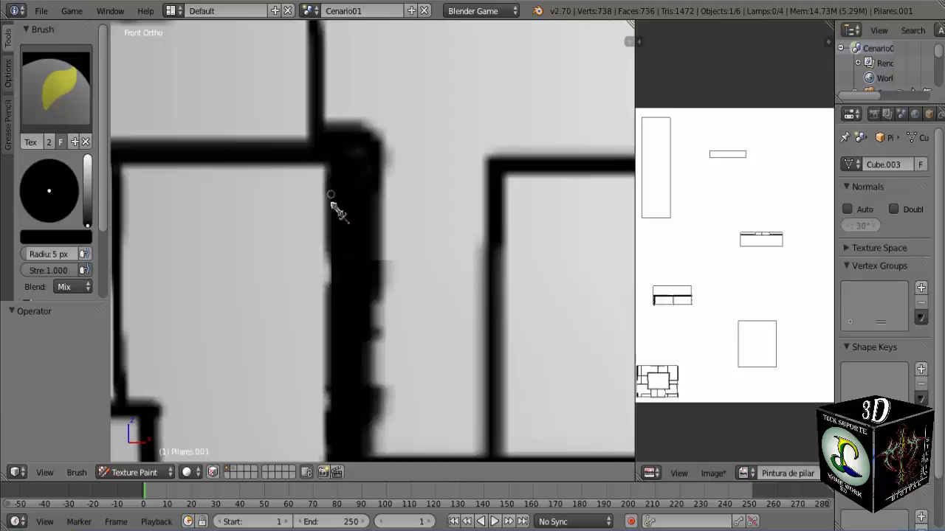
scroll(332, 313, down, 5)
scroll(421, 304, down, 4)
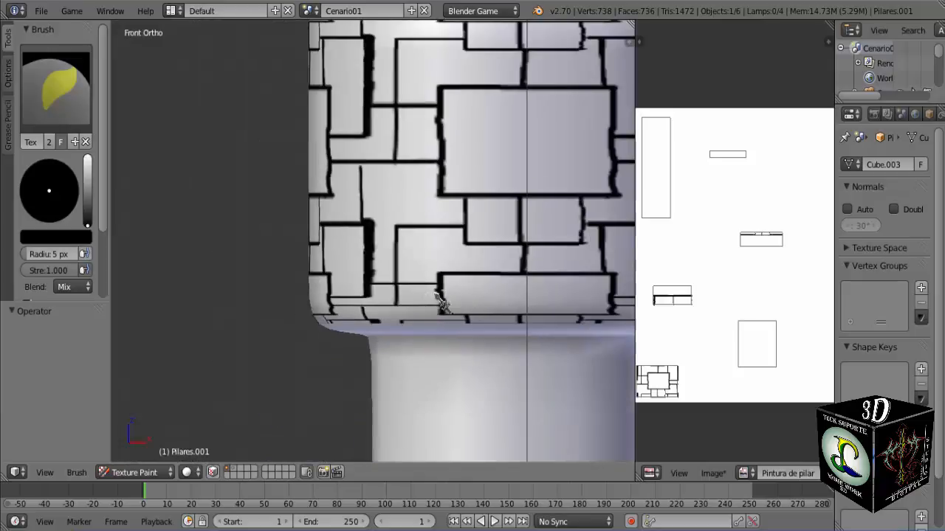
shift+middle_drag(468, 259, 342, 290)
scroll(392, 275, up, 4)
scroll(424, 270, down, 2)
scroll(436, 273, up, 2)
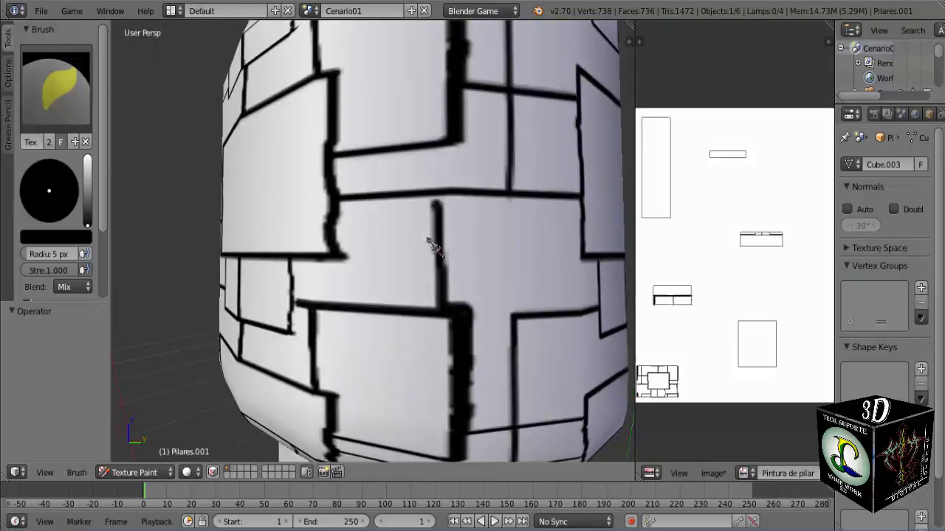
scroll(451, 251, up, 5)
scroll(443, 308, down, 1)
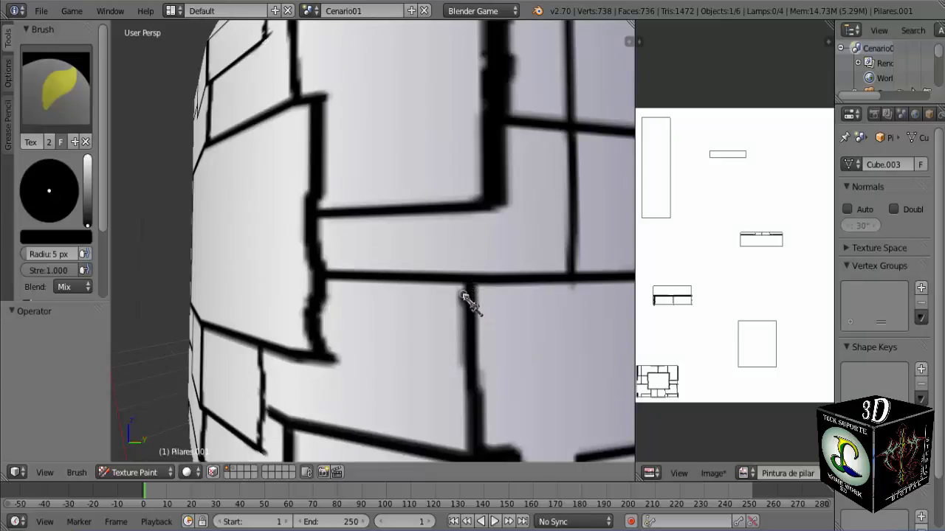
scroll(464, 296, down, 6)
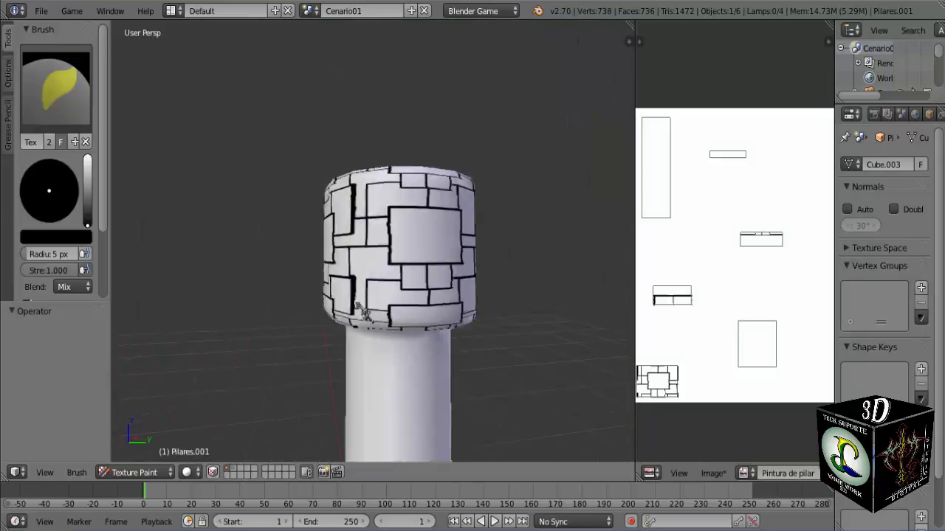
- Examine the whole pillar from the capital along the blank shaft down to the base
middle_drag(360, 310, 461, 310)
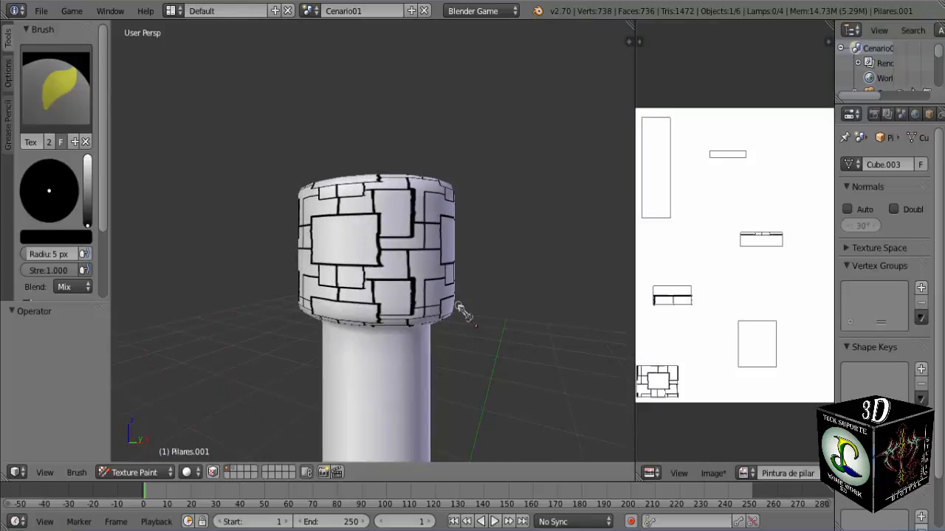
scroll(461, 310, down, 5)
key(KP_1)
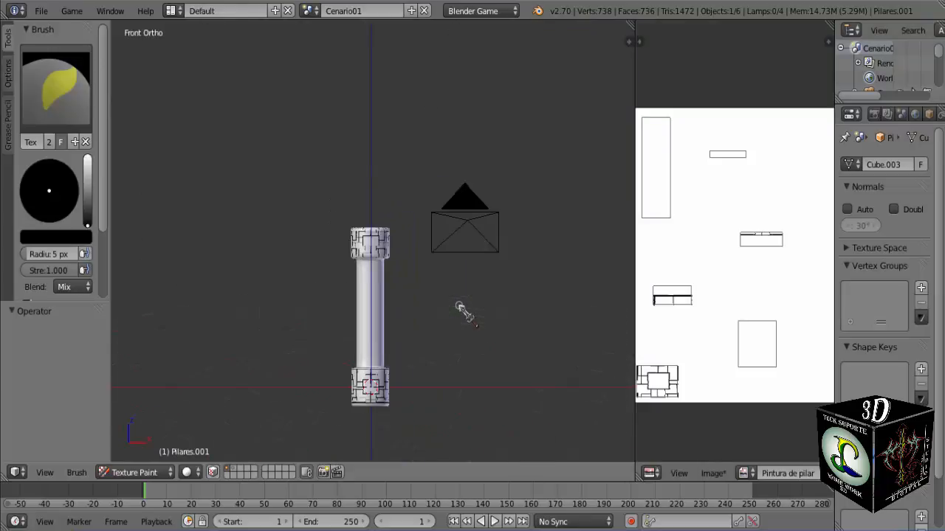
scroll(460, 311, up, 7)
scroll(400, 176, up, 4)
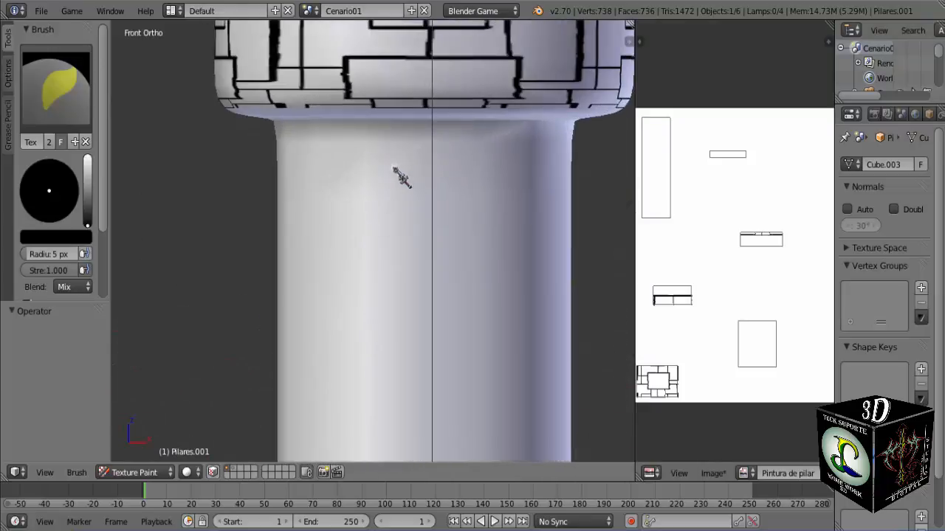
scroll(437, 194, down, 7)
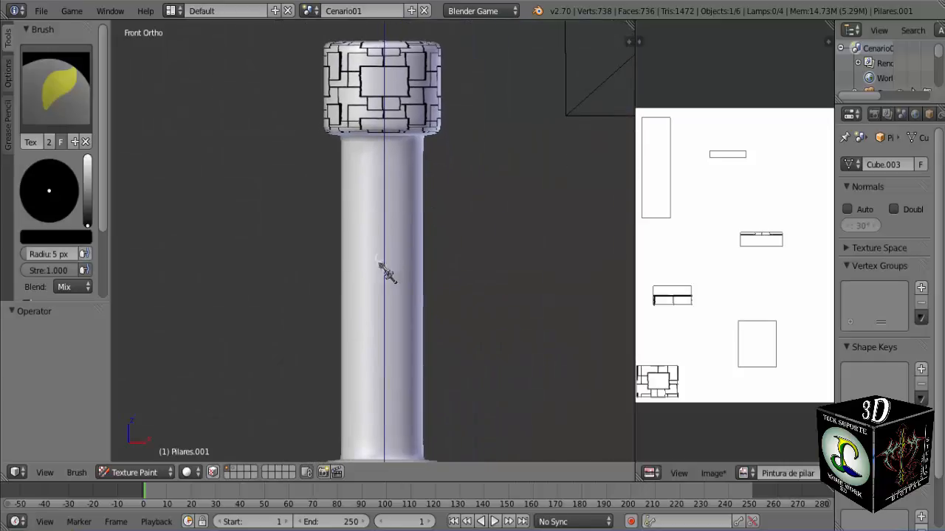
shift+middle_drag(367, 360, 362, 299)
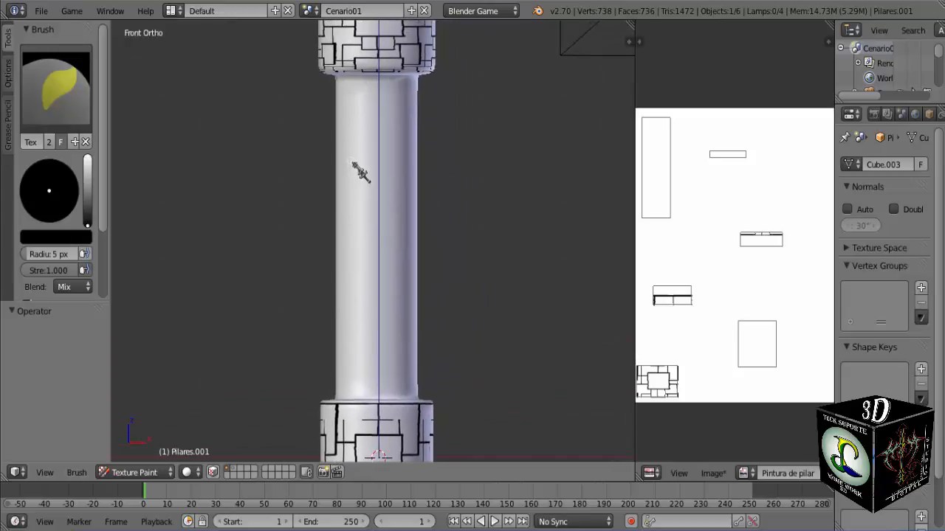
scroll(364, 185, up, 2)
scroll(369, 289, down, 3)
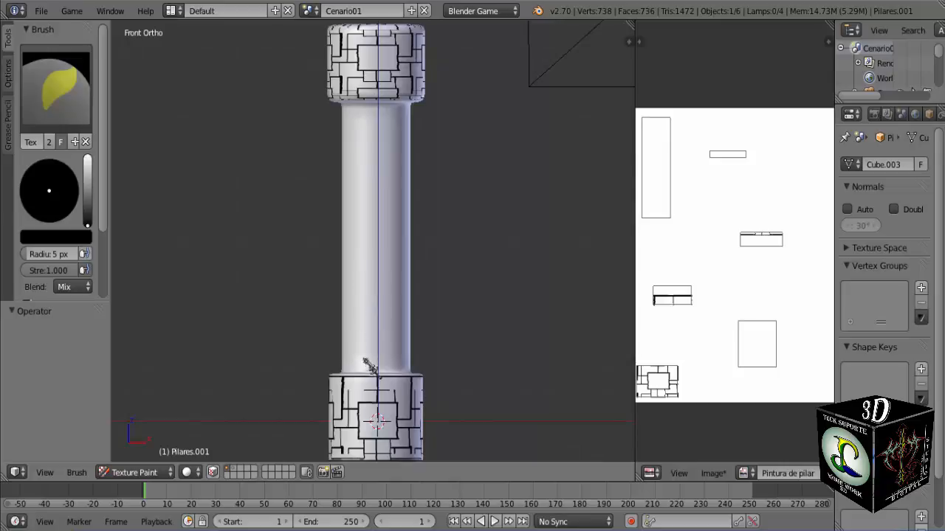
- Set the paint brush to a muted greyish blue colour with a radius of 9 px
scroll(369, 367, up, 5)
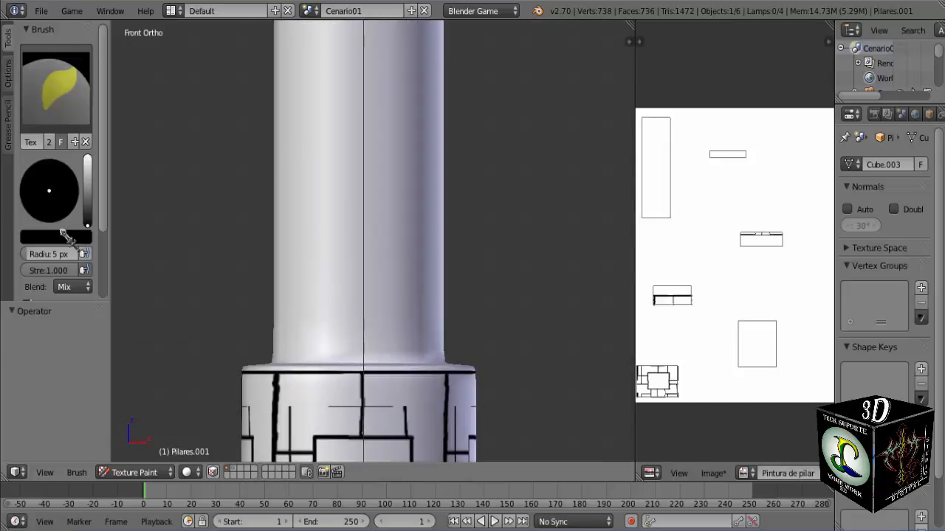
mouse_move(87, 226)
mouse_down()
mouse_move(87, 196)
mouse_move(59, 171)
mouse_up()
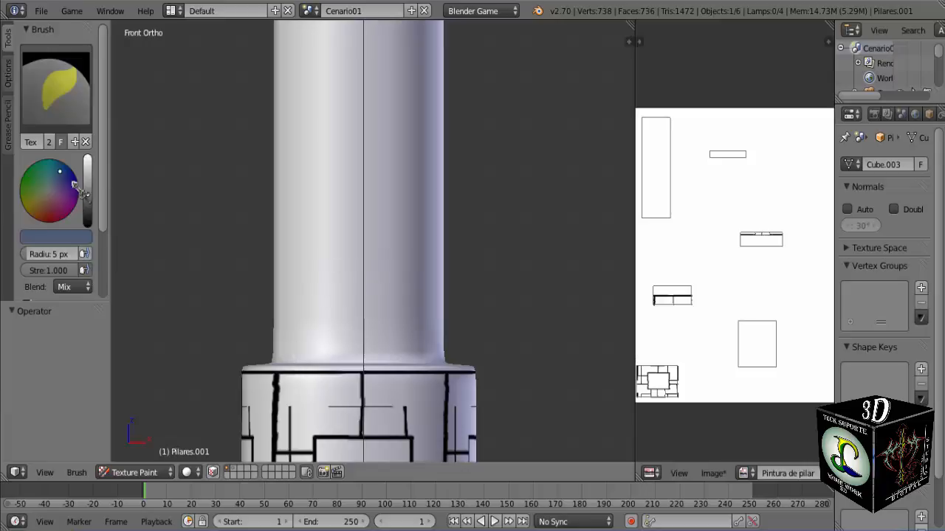
click(44, 253)
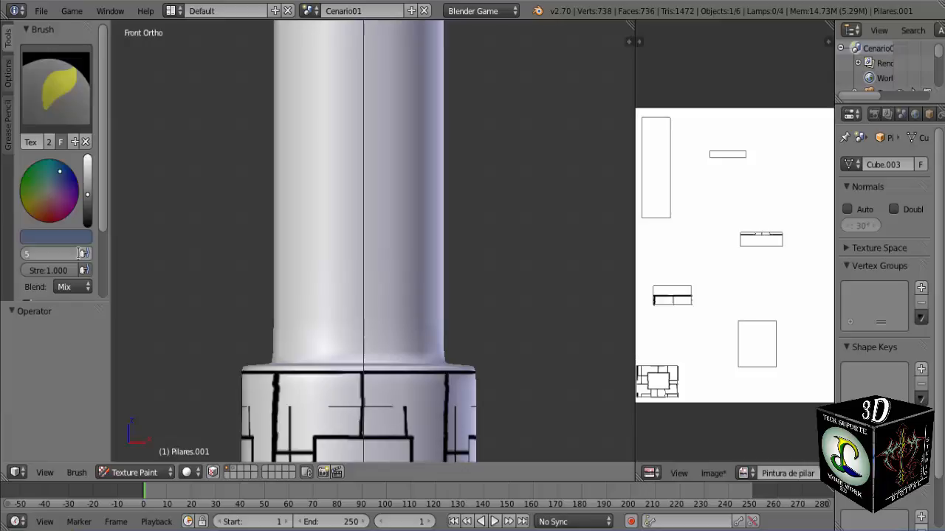
key(Return)
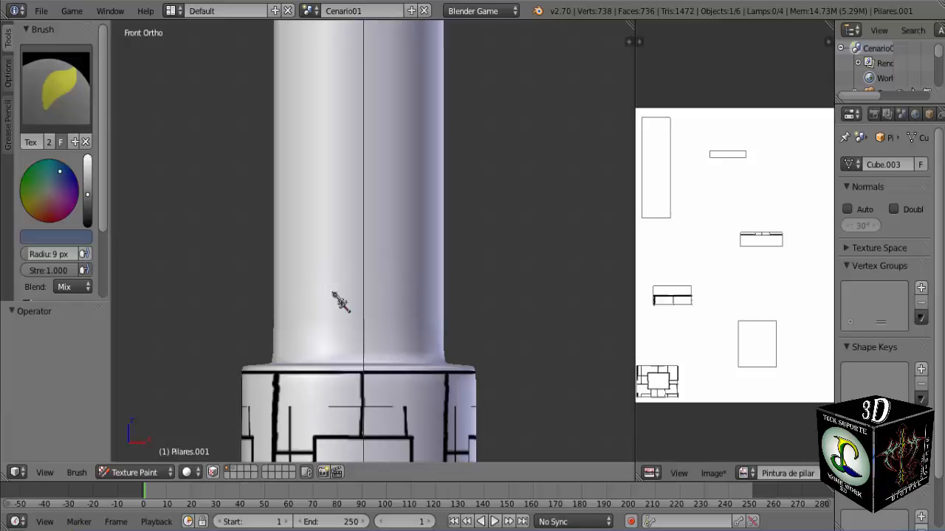
- Paint a blue horizontal band across the lower end of the shaft, just above the pillar's base
scroll(343, 286, up, 3)
scroll(350, 270, down, 6)
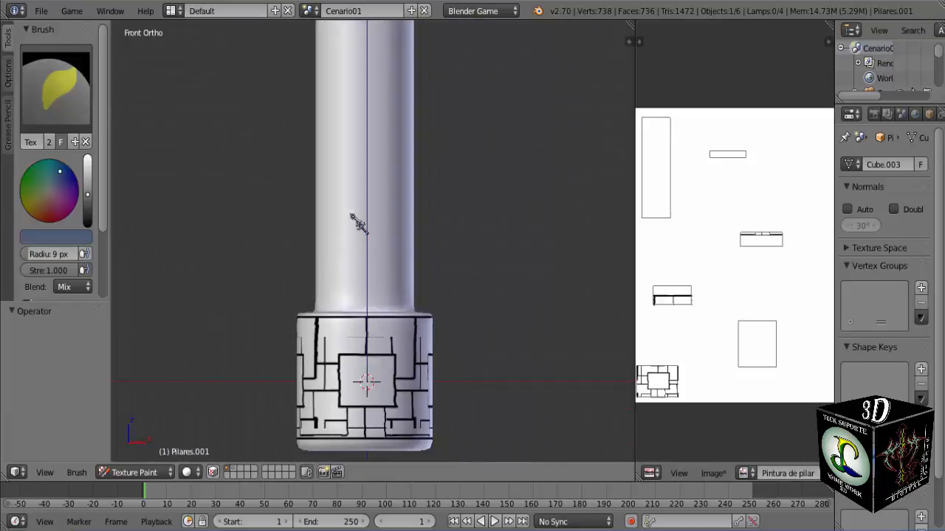
scroll(341, 281, up, 2)
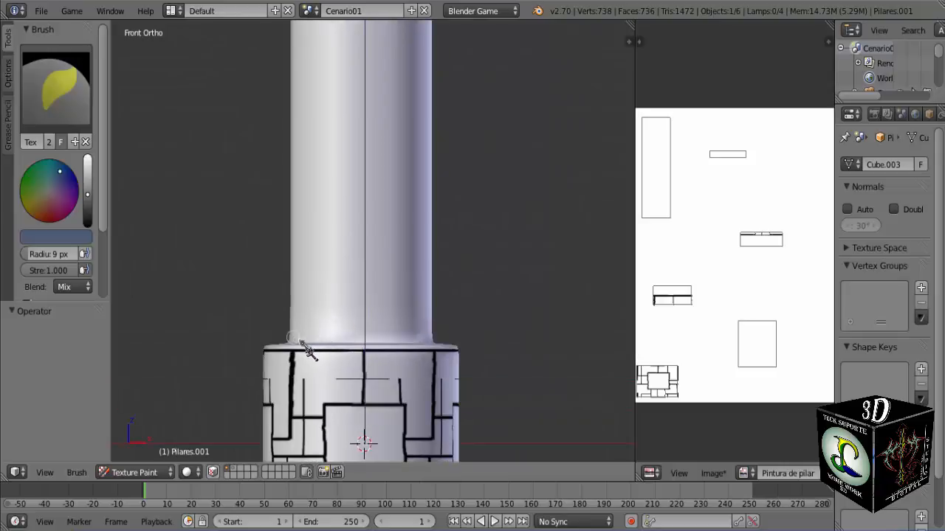
scroll(335, 353, up, 2)
middle_drag(340, 358, 351, 279)
key(KP_1)
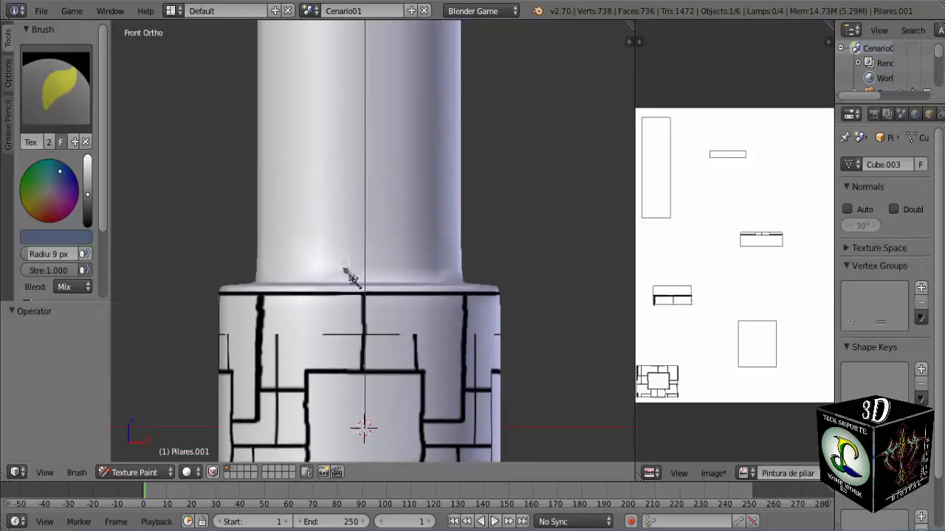
scroll(340, 286, up, 2)
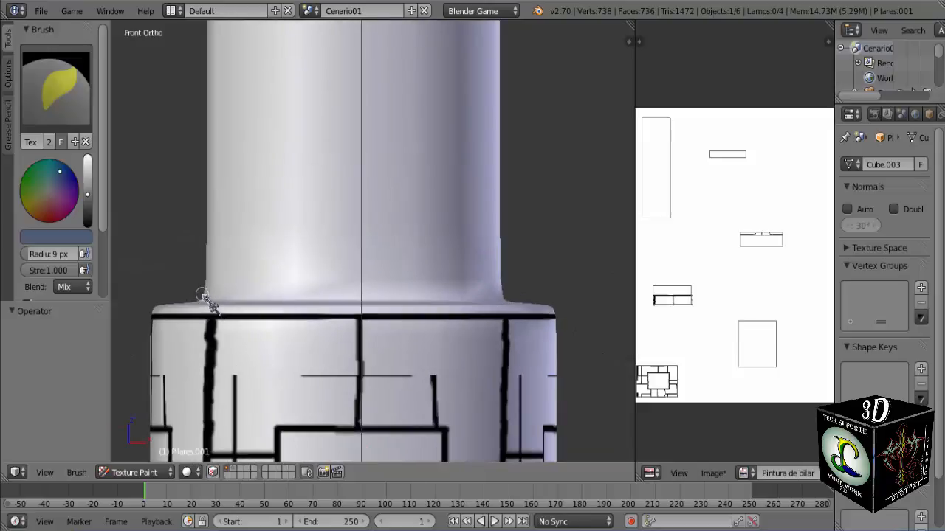
drag(202, 294, 421, 301)
- Examine where the blue stroke shows along the shaft, from the base up to the area below the capital
mouse_move(421, 302)
middle_down()
mouse_move(266, 312)
mouse_move(371, 322)
mouse_move(513, 301)
middle_up()
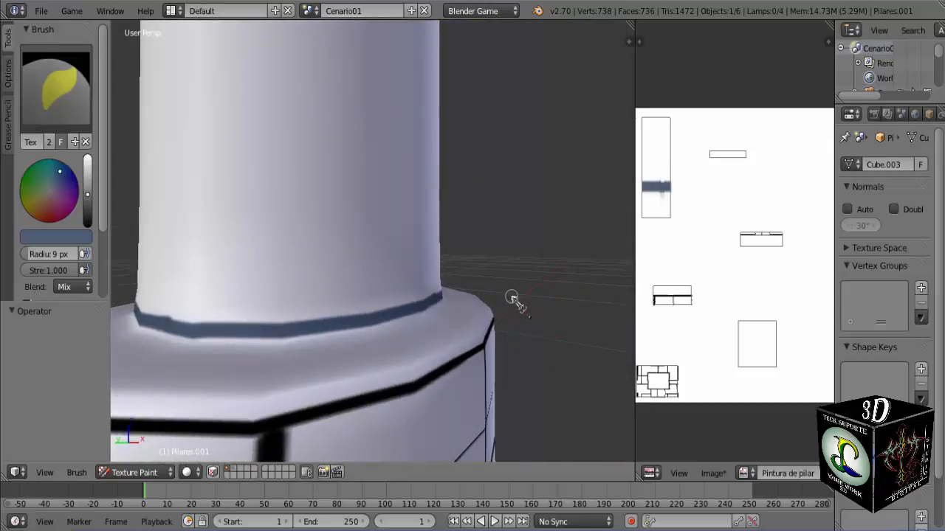
scroll(513, 301, down, 8)
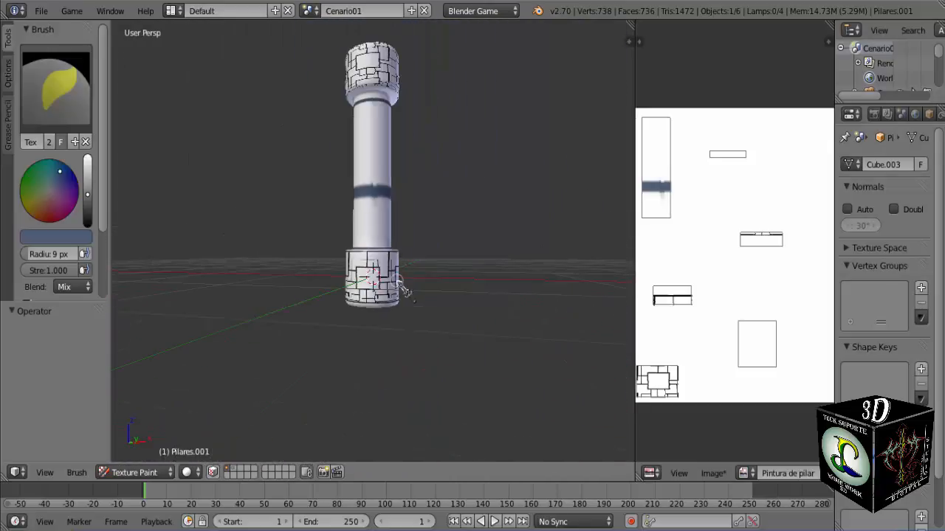
middle_drag(384, 209, 384, 244)
scroll(384, 279, up, 4)
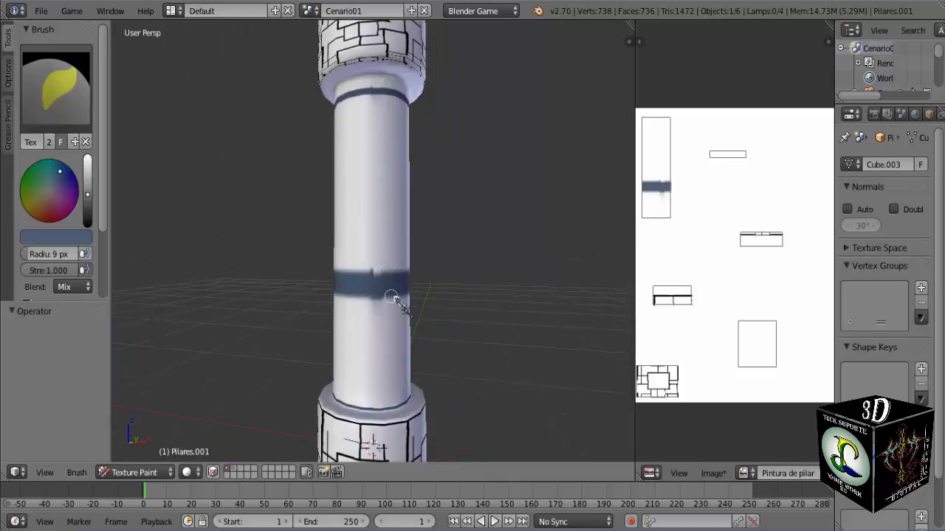
scroll(395, 295, up, 2)
scroll(385, 314, down, 3)
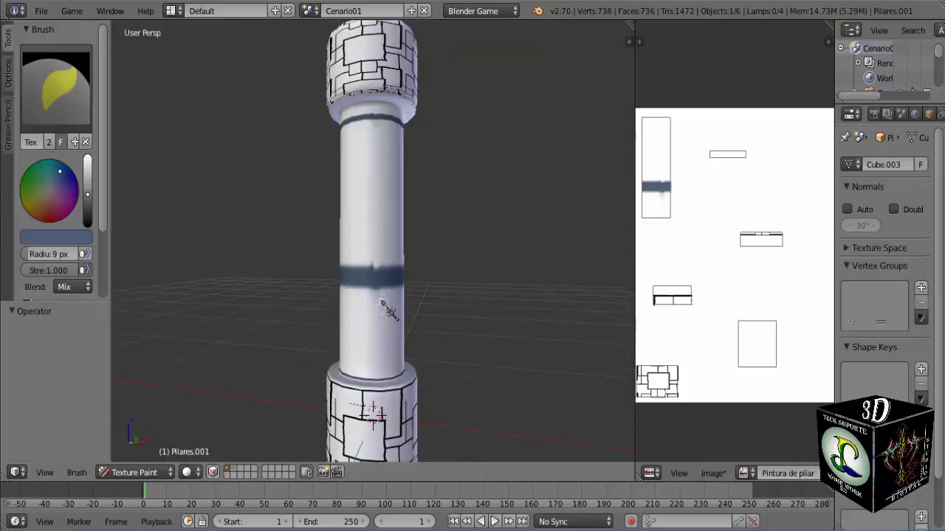
shift+middle_drag(372, 218, 380, 309)
scroll(380, 288, up, 3)
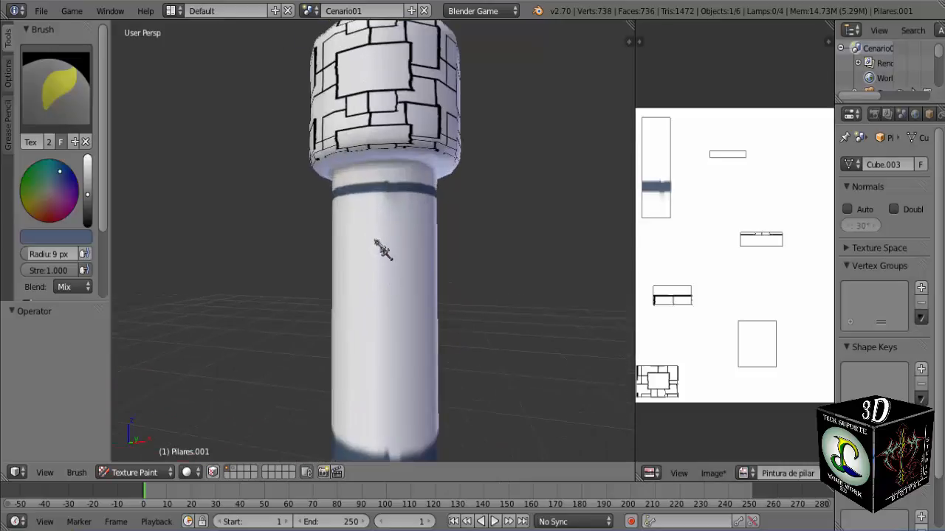
shift+middle_drag(375, 234, 378, 280)
scroll(392, 270, up, 3)
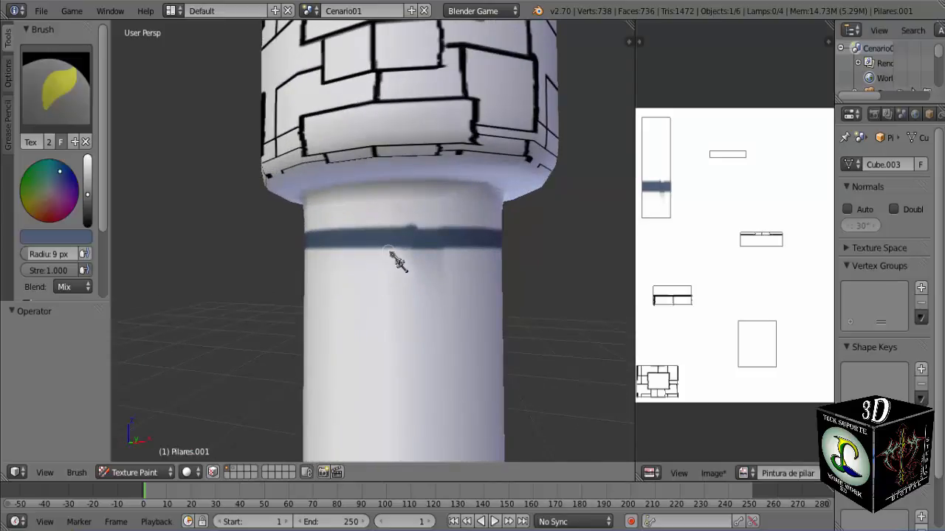
scroll(390, 249, up, 1)
scroll(369, 218, down, 4)
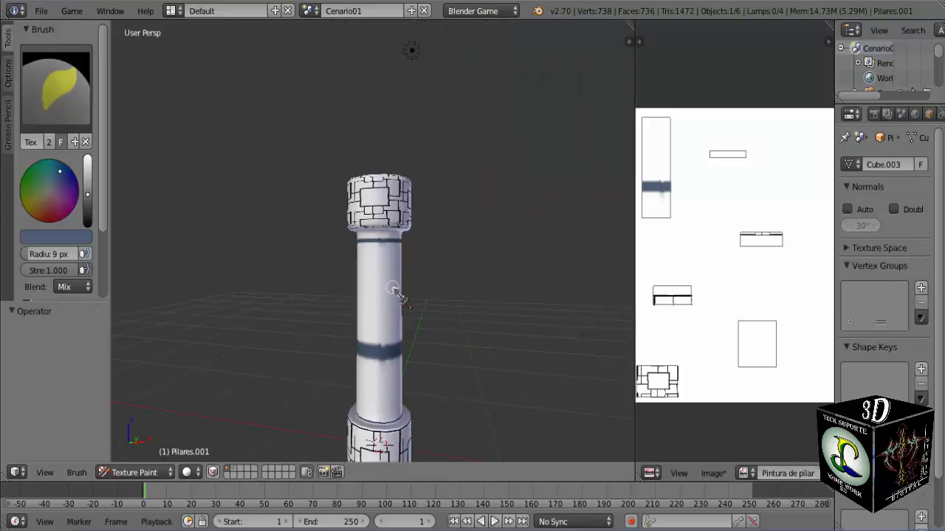
- Save the scene file with the pillar shown in front orthographic view
middle_drag(385, 391, 383, 444)
key(KP_5)
key(KP_1)
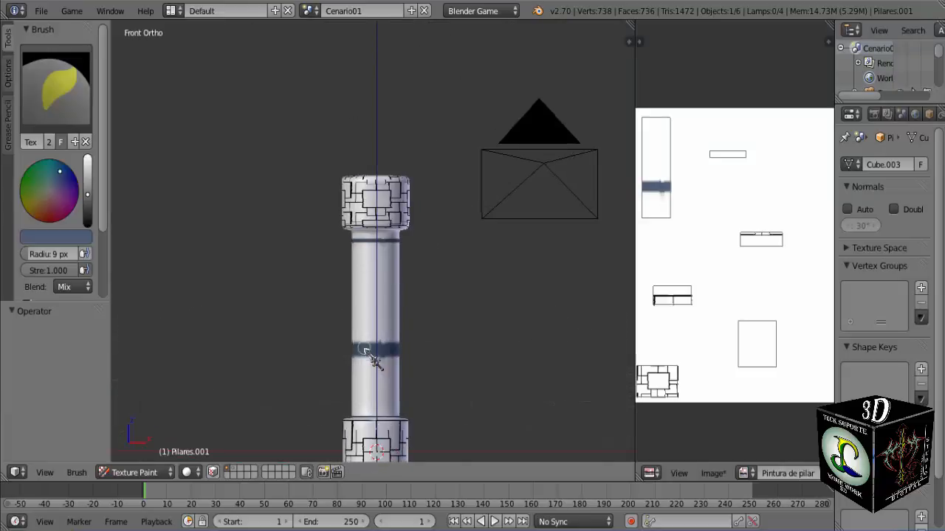
scroll(380, 325, up, 4)
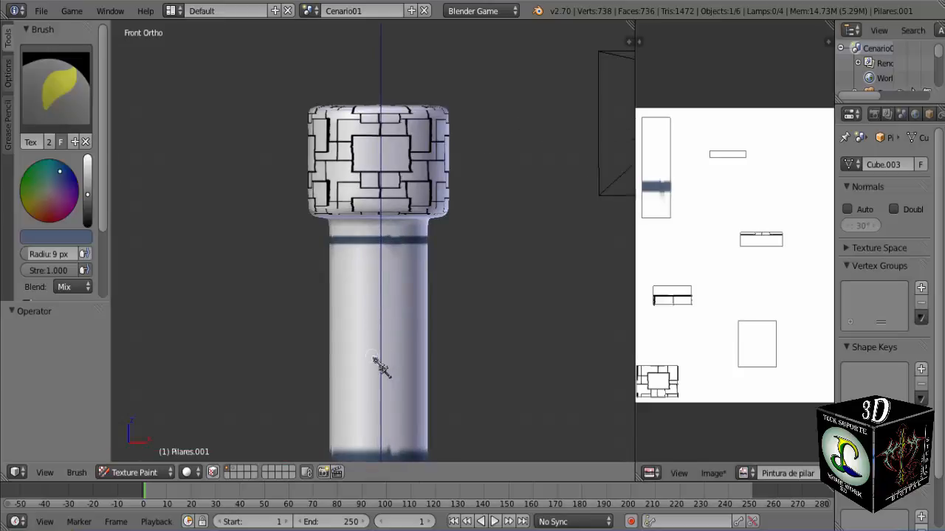
shift+middle_drag(373, 358, 374, 237)
scroll(384, 361, up, 2)
scroll(379, 169, down, 3)
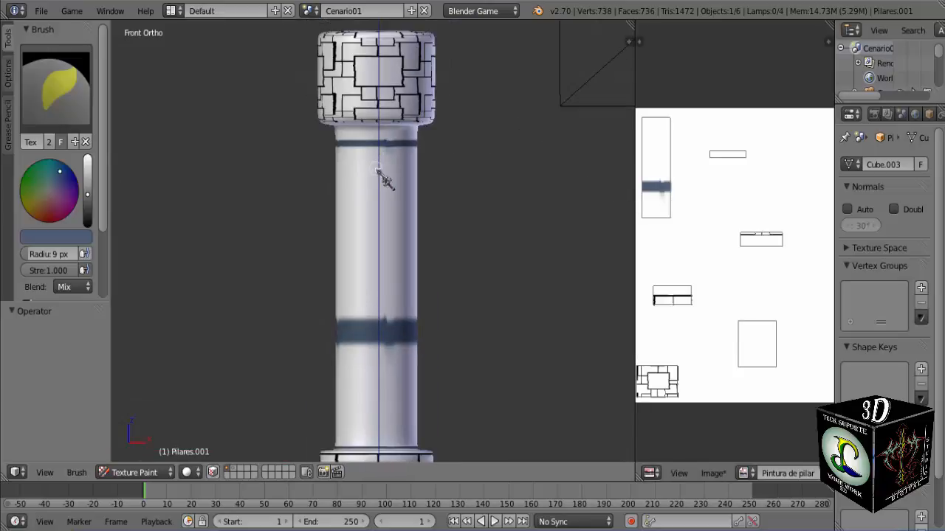
click(40, 10)
click(85, 123)
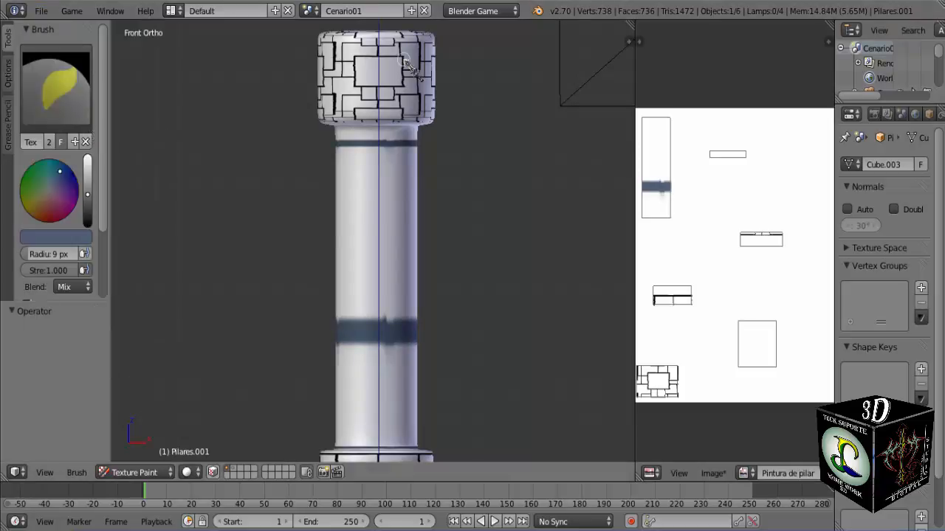
- Examine the blue band at the top of the shaft and the underside of the capital
shift+middle_drag(397, 172, 399, 243)
scroll(376, 214, up, 2)
scroll(382, 220, up, 5)
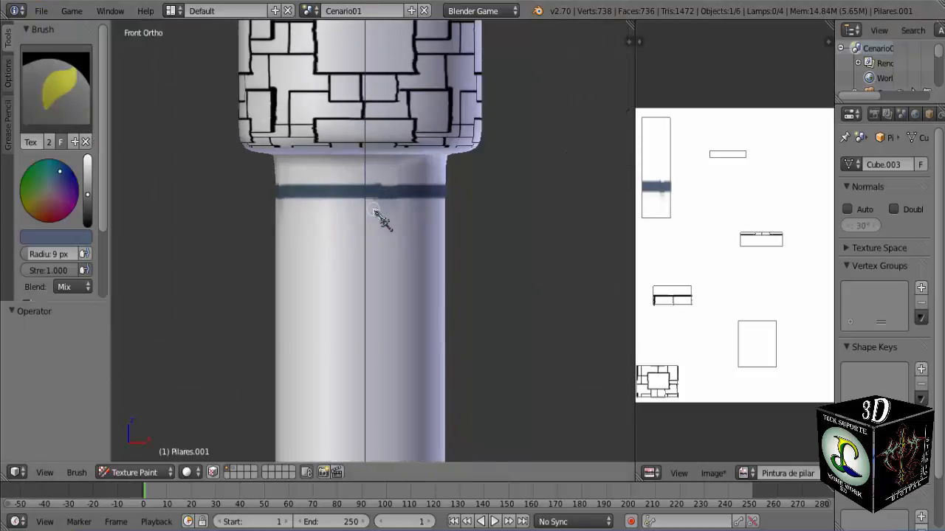
shift+middle_drag(381, 194, 386, 344)
scroll(386, 312, up, 5)
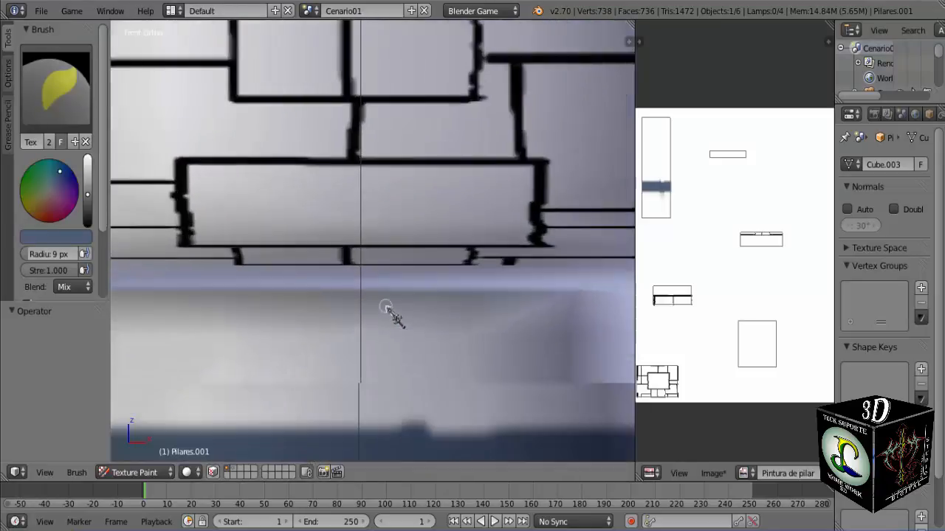
shift+middle_drag(369, 232, 395, 322)
scroll(393, 369, down, 10)
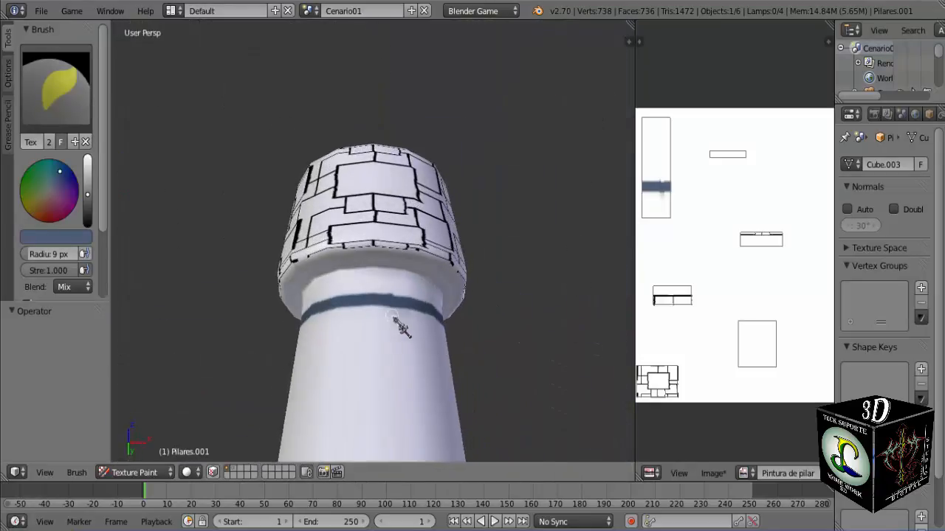
- Paint a blue vertical line down the centre of the shaft's front, running from the capital to the base
key(KP_1)
scroll(392, 303, down, 5)
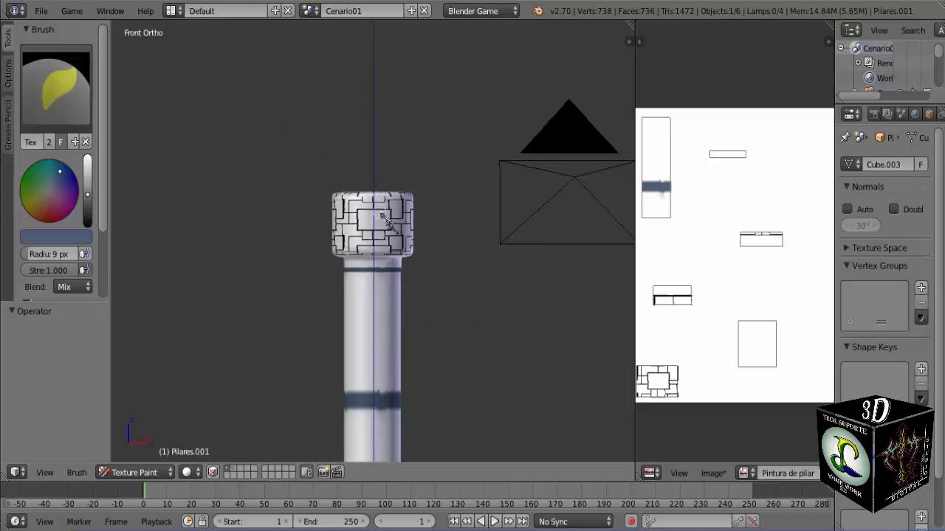
middle_drag(377, 211, 366, 229)
scroll(375, 314, up, 4)
key(KP_1)
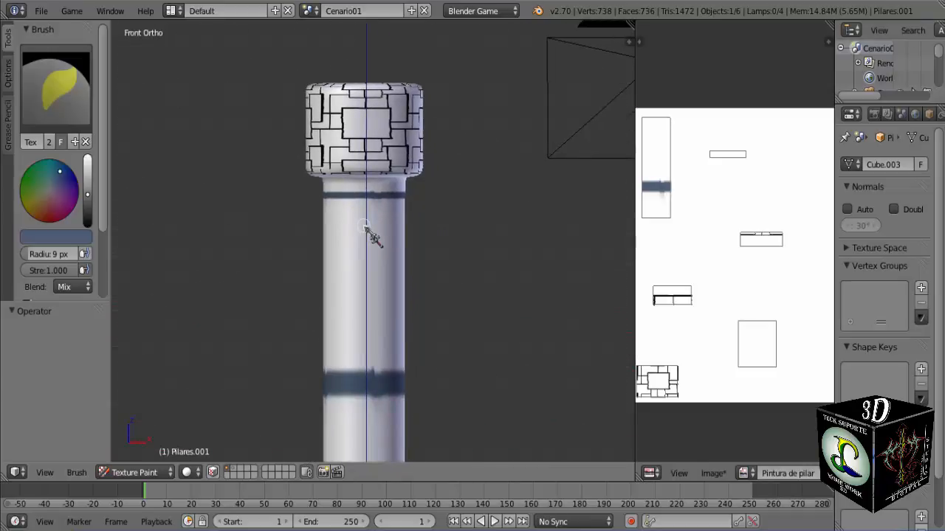
scroll(367, 230, up, 3)
shift+middle_drag(364, 276, 327, 204)
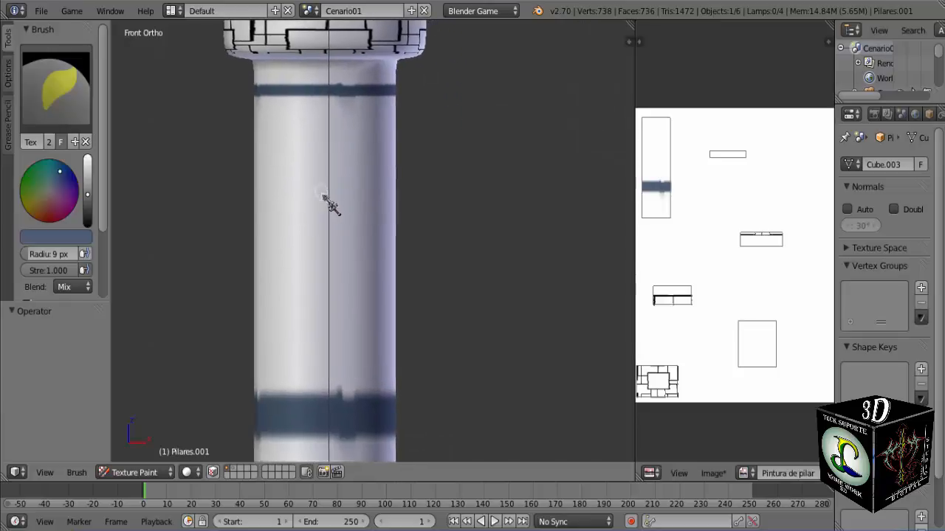
scroll(336, 196, down, 2)
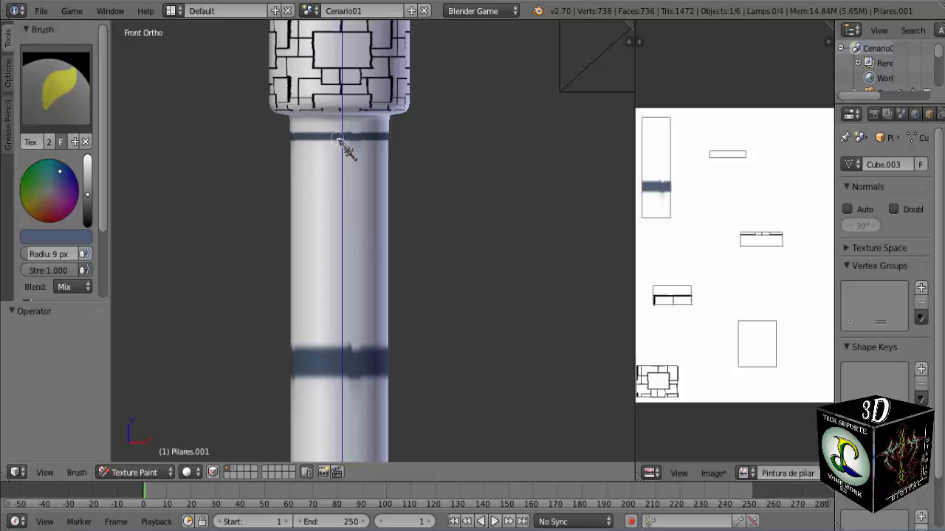
drag(339, 138, 341, 175)
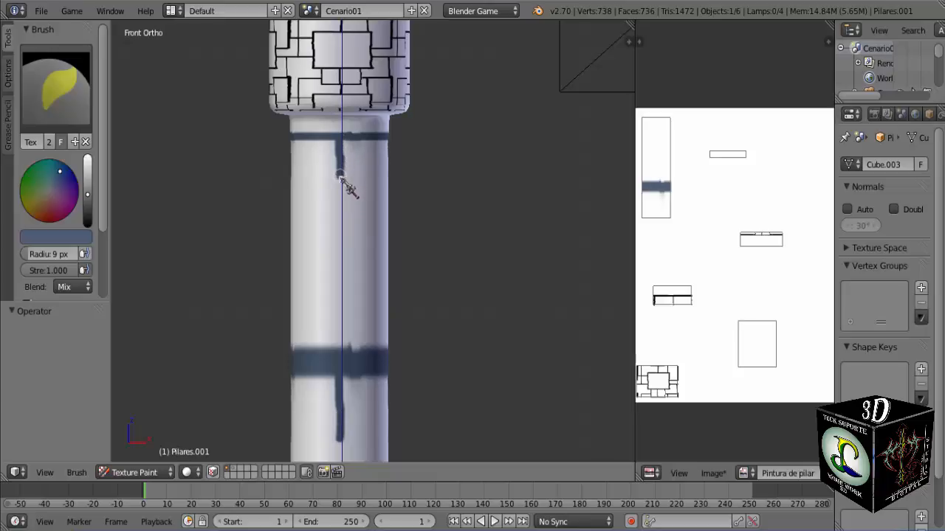
drag(340, 220, 344, 354)
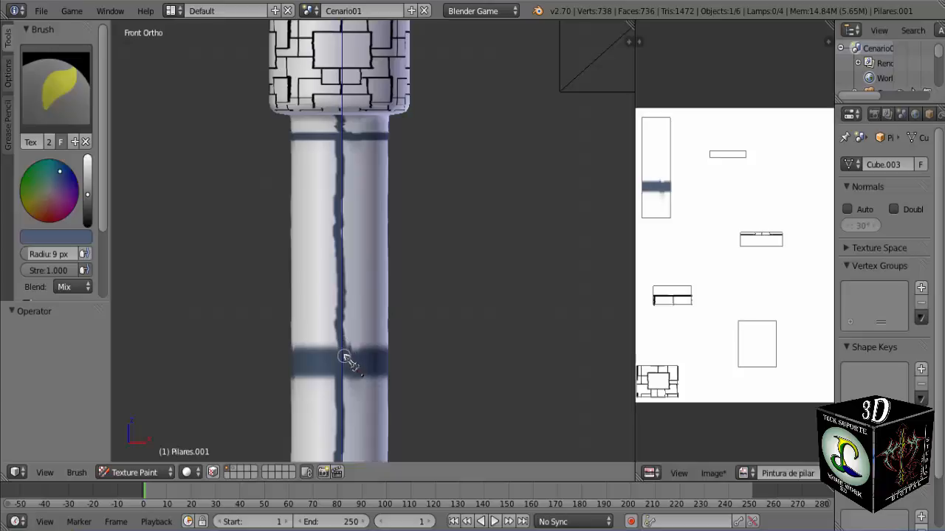
- Paint a blue horizontal band across the very top of the shaft, directly beneath the capital
scroll(346, 359, down, 5)
middle_drag(376, 336, 331, 323)
scroll(380, 337, up, 5)
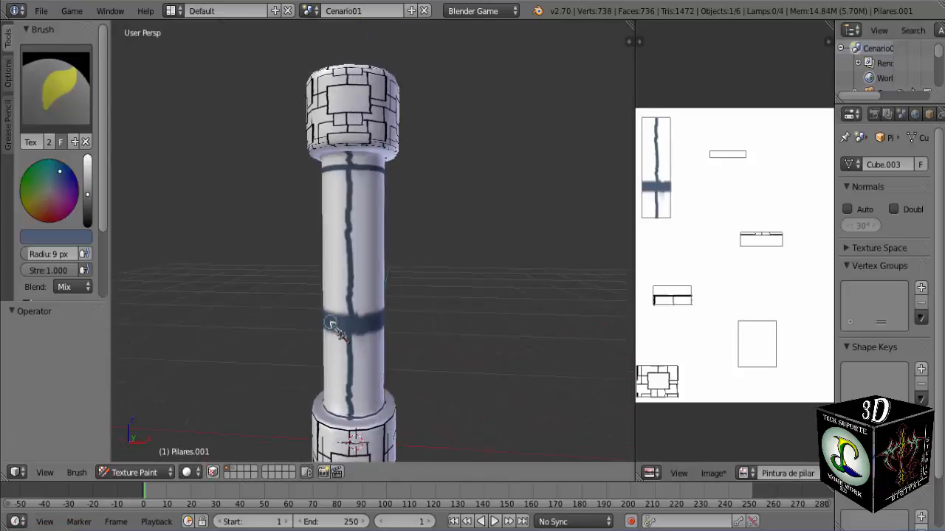
key(KP_1)
scroll(342, 329, up, 4)
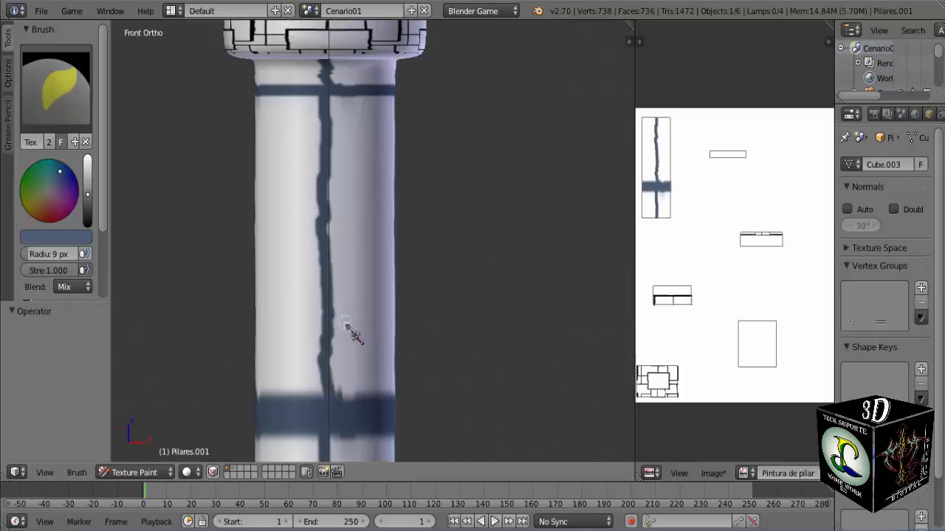
scroll(337, 275, down, 3)
mouse_move(354, 249)
middle_down()
mouse_move(359, 214)
mouse_move(351, 244)
middle_up()
key(KP_1)
scroll(295, 227, up, 5)
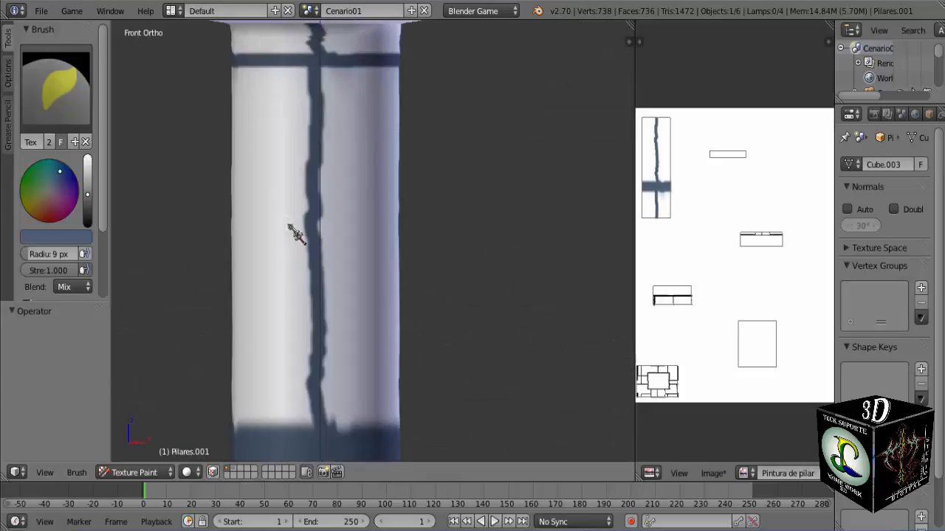
shift+middle_drag(342, 101, 382, 271)
scroll(384, 274, up, 2)
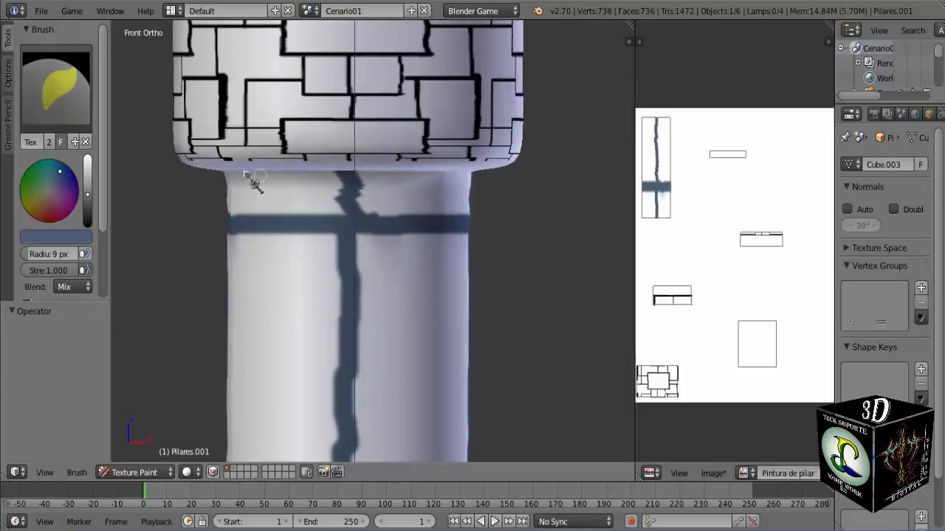
drag(220, 178, 527, 179)
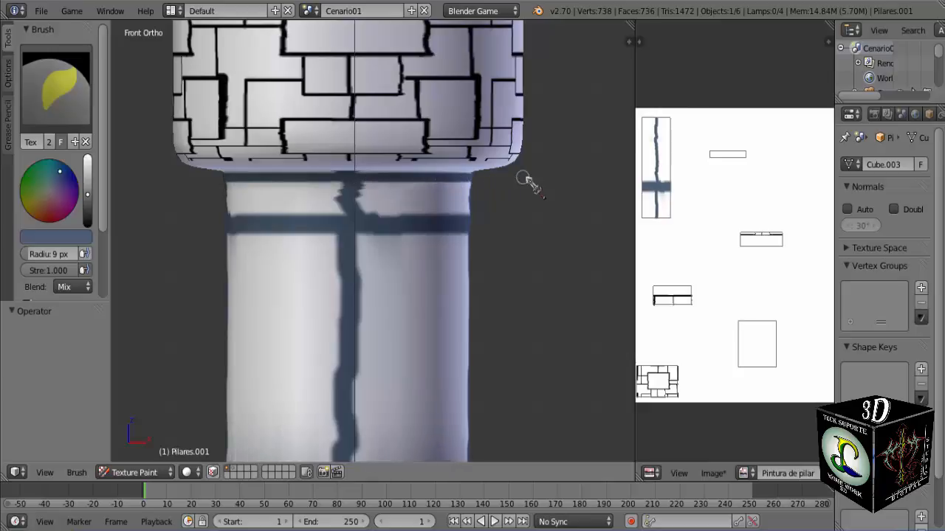
- Examine the painted blue bands and vertical line along the whole shaft, from under the capital down to the base
middle_drag(485, 231, 365, 231)
middle_drag(313, 280, 406, 281)
scroll(343, 287, down, 3)
scroll(349, 255, up, 4)
scroll(350, 248, up, 2)
middle_drag(350, 249, 394, 253)
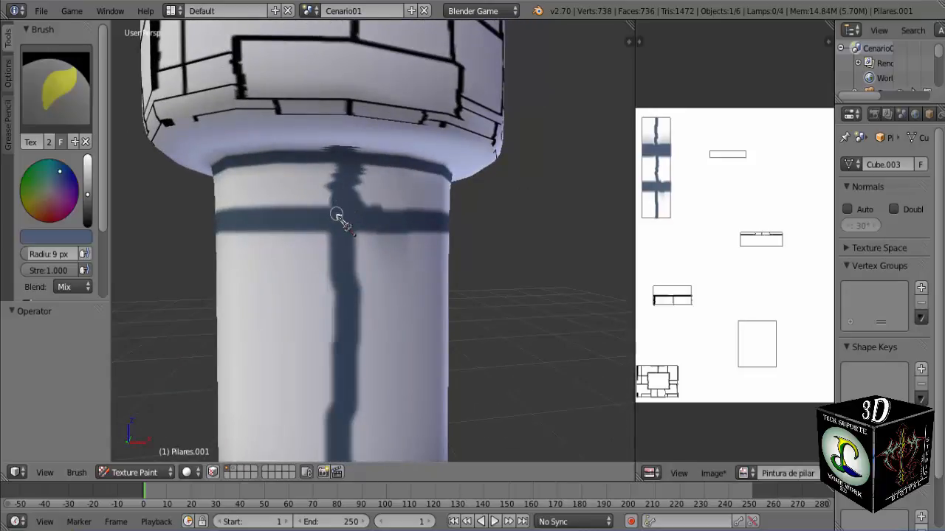
shift+middle_drag(360, 326, 363, 175)
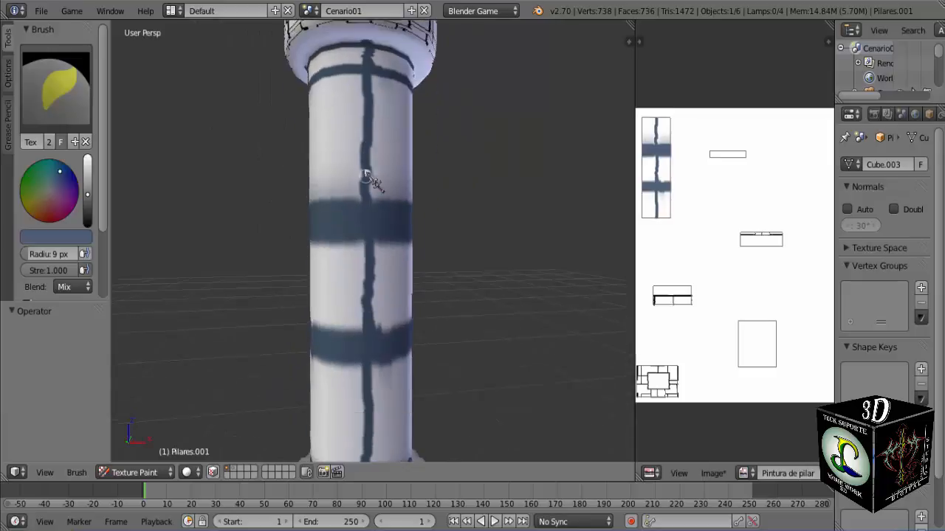
scroll(369, 285, down, 5)
middle_drag(397, 319, 375, 319)
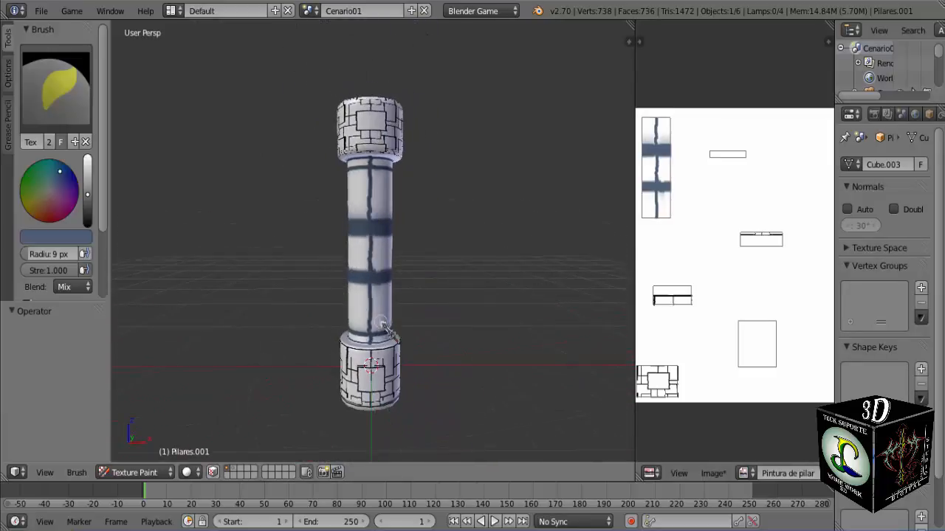
scroll(371, 262, up, 4)
shift+middle_drag(371, 260, 360, 426)
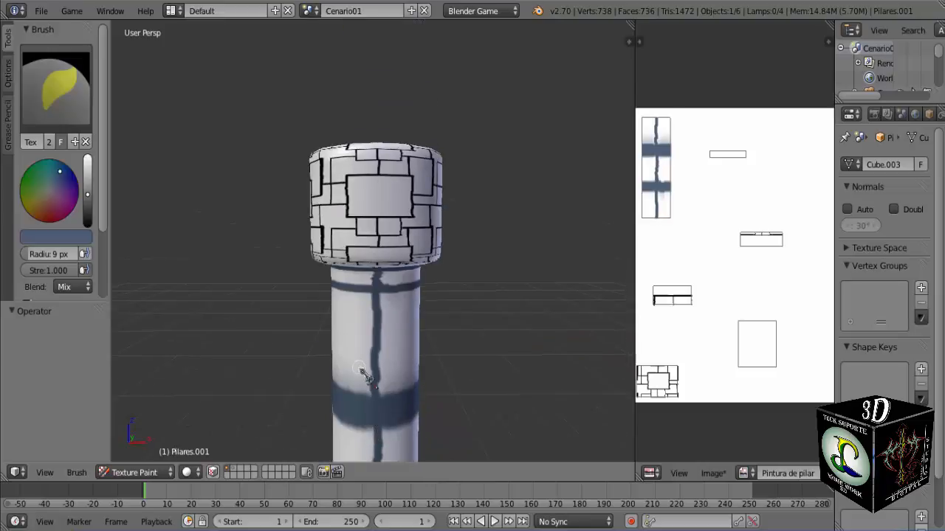
key(KP_1)
scroll(322, 417, up, 4)
scroll(365, 381, down, 7)
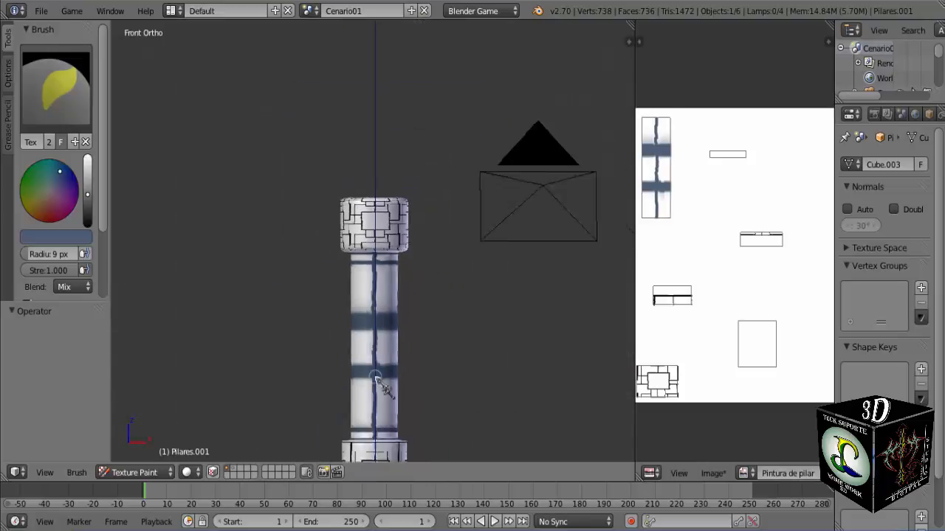
scroll(375, 378, down, 3)
scroll(375, 378, up, 7)
shift+middle_drag(379, 385, 390, 213)
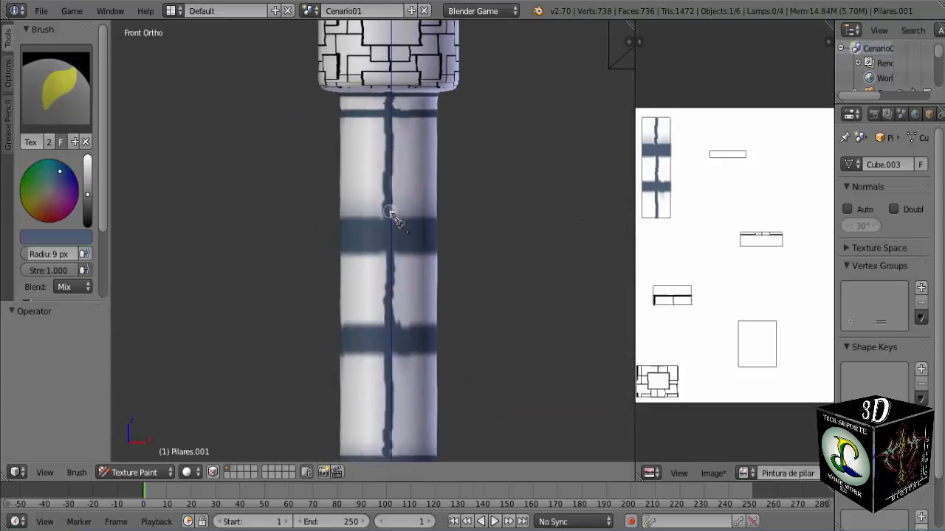
shift+middle_drag(392, 313, 389, 200)
shift+middle_drag(391, 346, 405, 251)
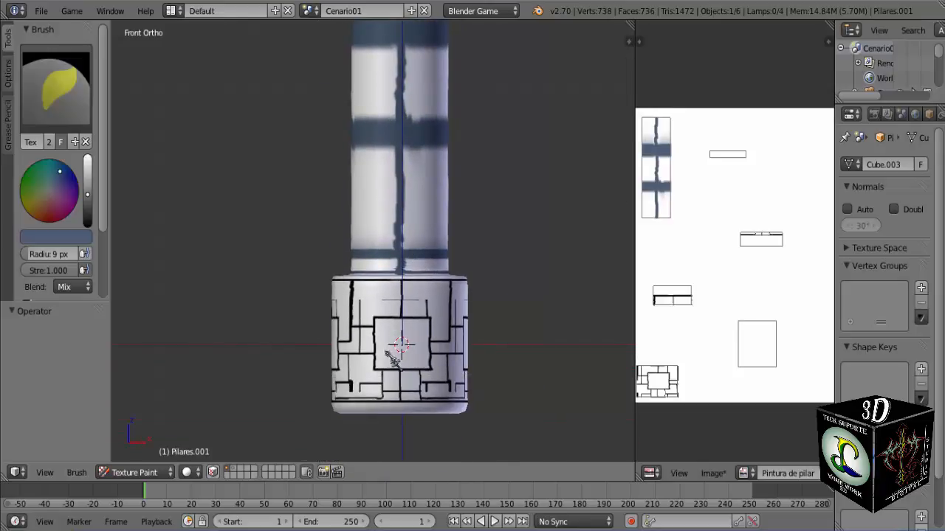
- Set the paint brush to black with a radius of 5 px for the pillar's base
scroll(391, 347, up, 4)
shift+middle_drag(390, 312, 396, 212)
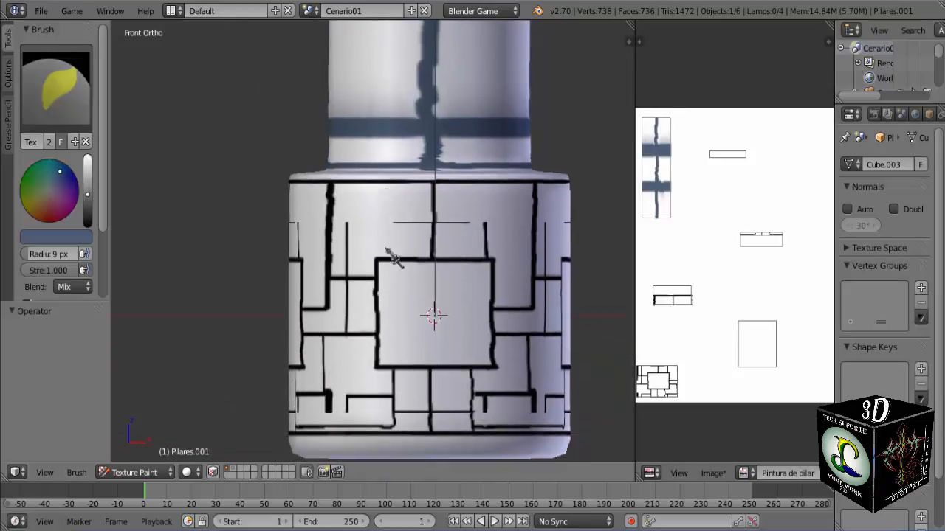
drag(87, 194, 87, 225)
click(55, 249)
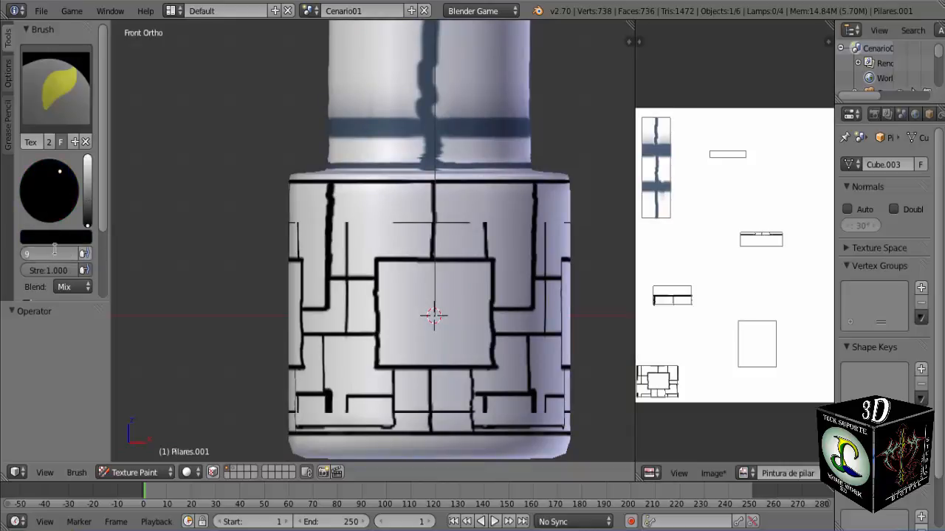
text(5)
key(Return)
- Paint a black horizontal line joining the two verticals above the base's large central block, and thicken the left vertical below it
scroll(460, 249, up, 3)
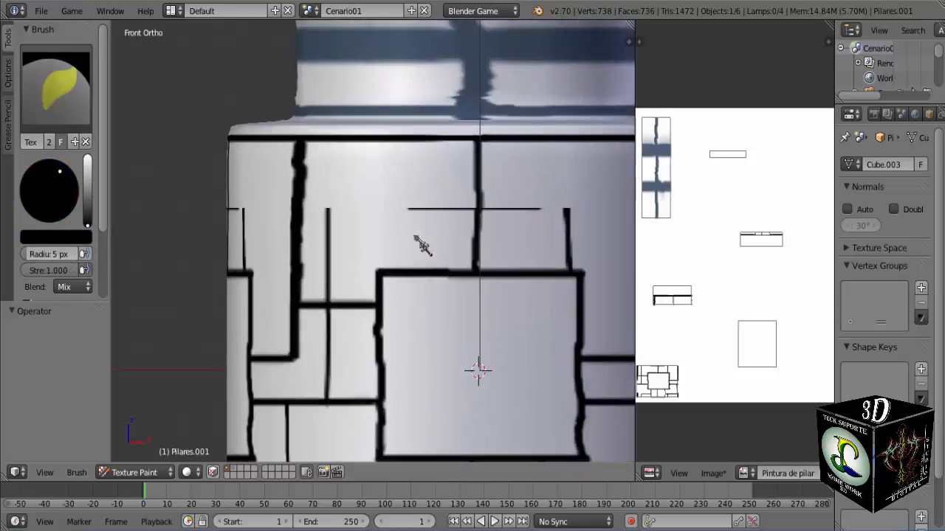
scroll(346, 217, up, 2)
shift+middle_drag(400, 212, 336, 209)
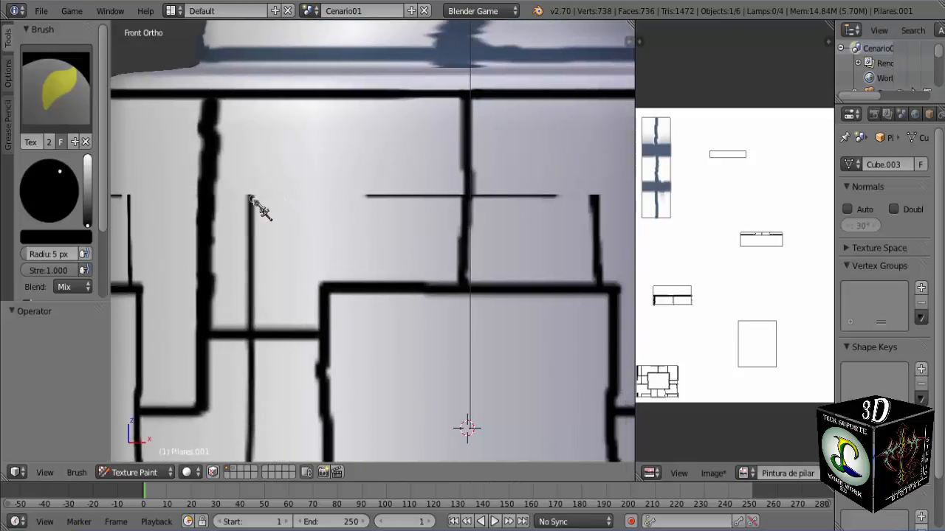
drag(253, 197, 603, 197)
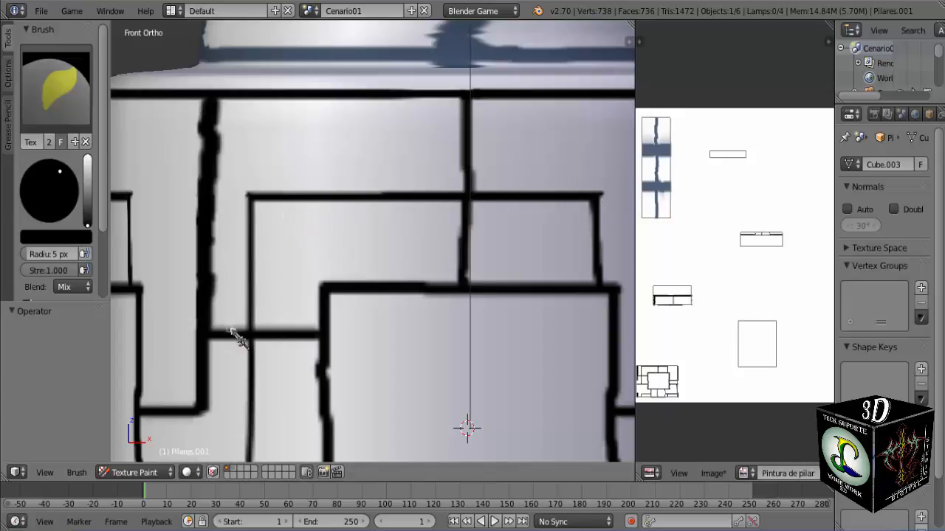
drag(253, 333, 249, 198)
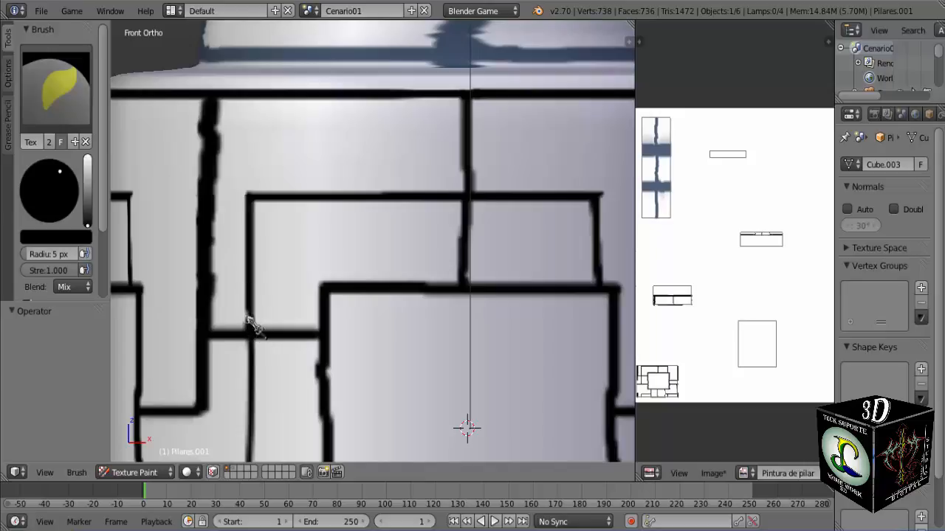
- Extend the left side of the small block at the base's lower left in black down to the horizontal line beneath it
scroll(346, 345, down, 7)
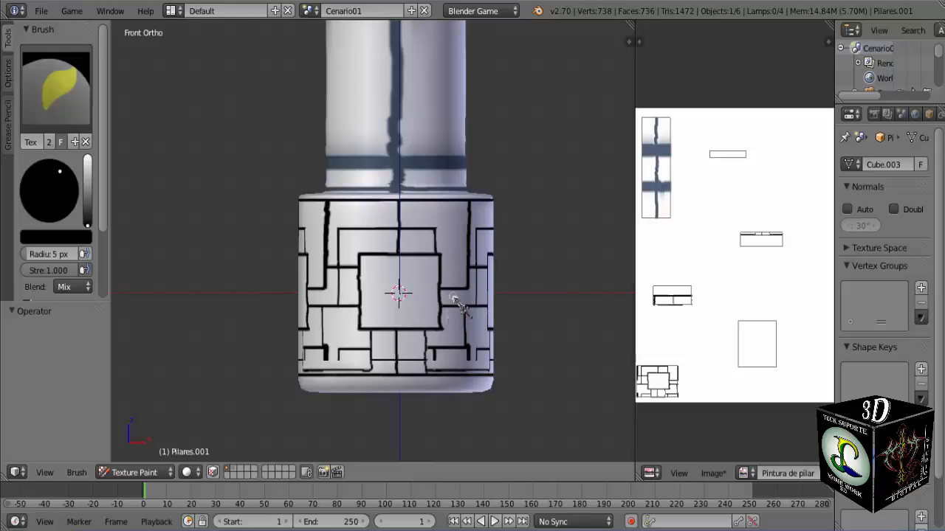
shift+middle_drag(371, 380, 359, 265)
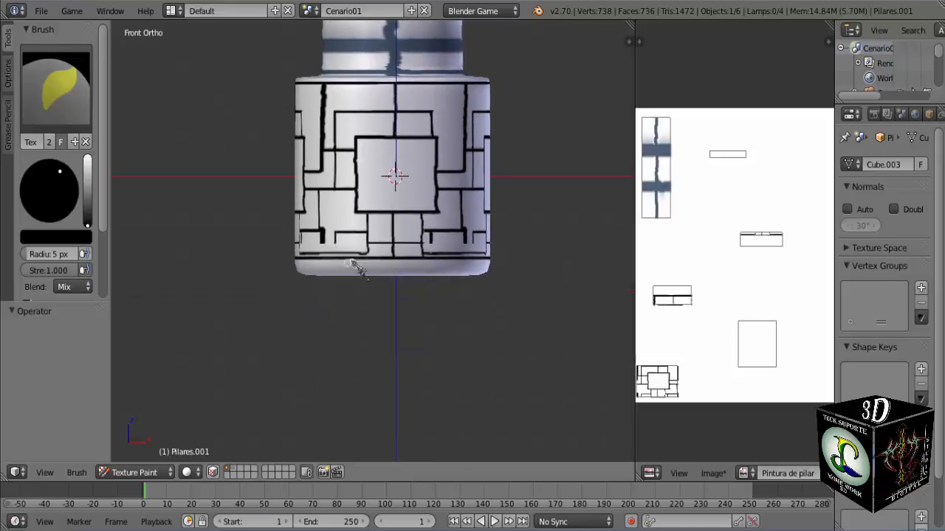
scroll(348, 257, up, 6)
scroll(331, 266, up, 6)
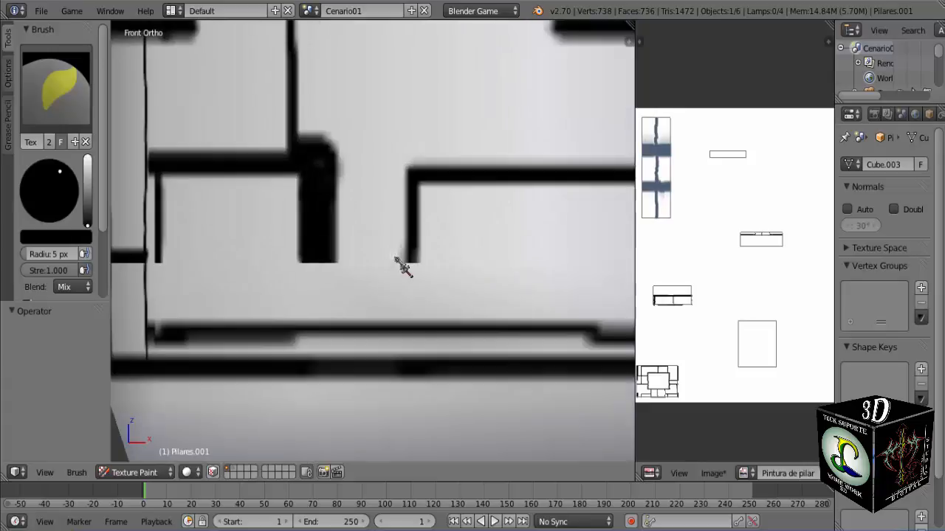
shift+middle_drag(409, 273, 350, 223)
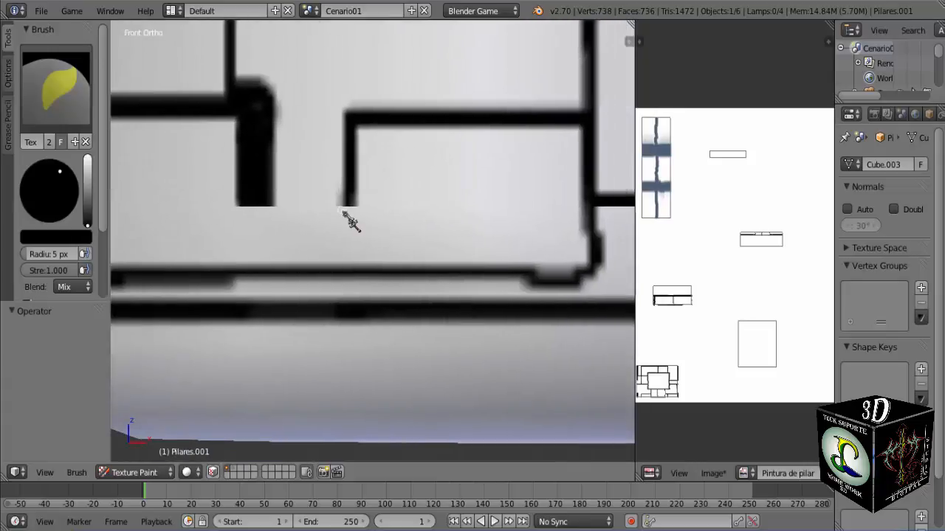
drag(351, 195, 352, 269)
drag(347, 197, 347, 266)
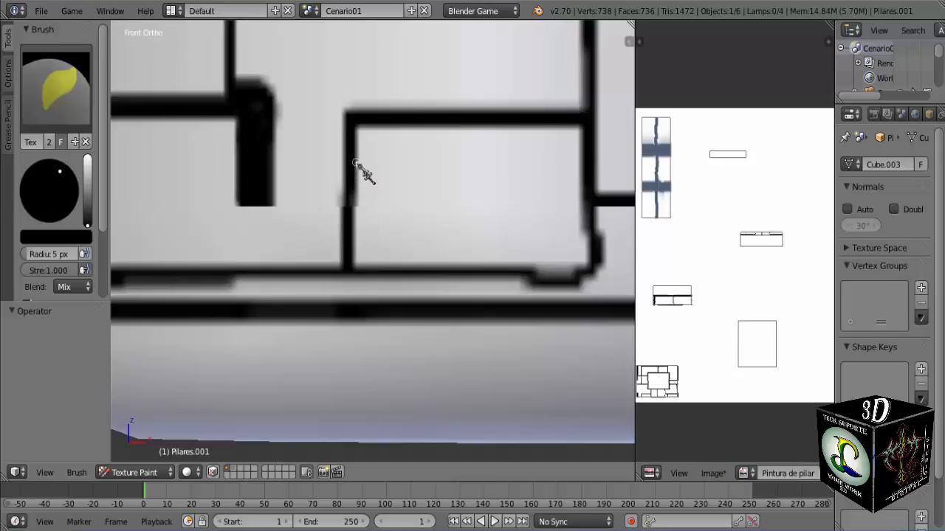
drag(355, 206, 354, 268)
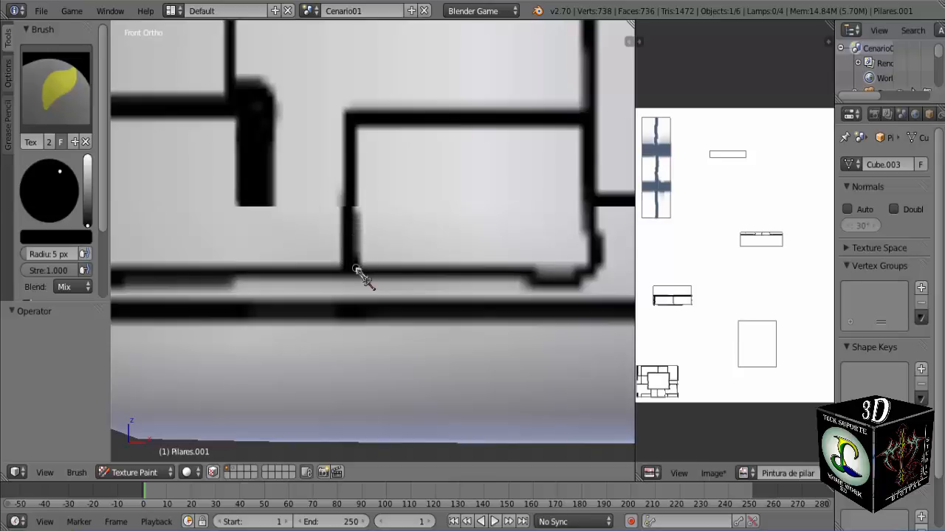
- Extend the neighbouring thick black vertical at the base's lower left down to the same horizontal line, widening the stroke
scroll(253, 208, down, 2)
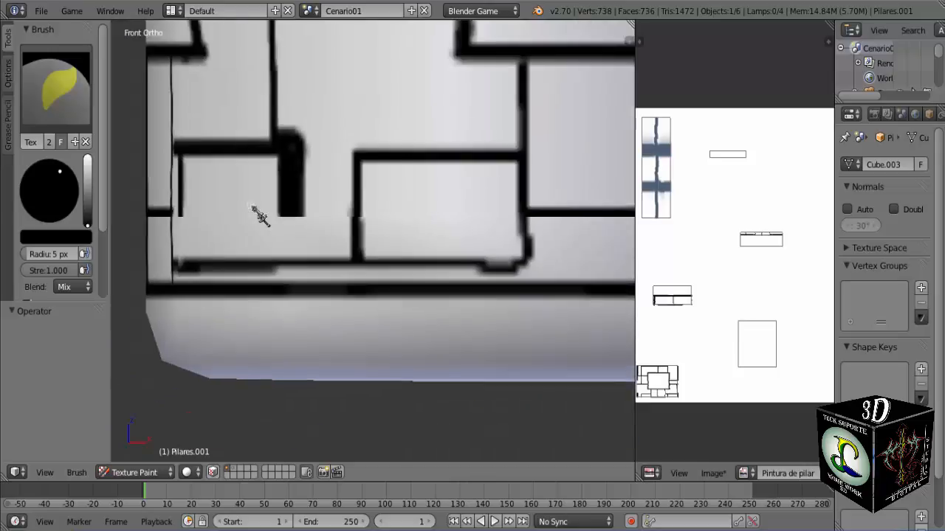
scroll(260, 215, down, 2)
drag(311, 222, 309, 240)
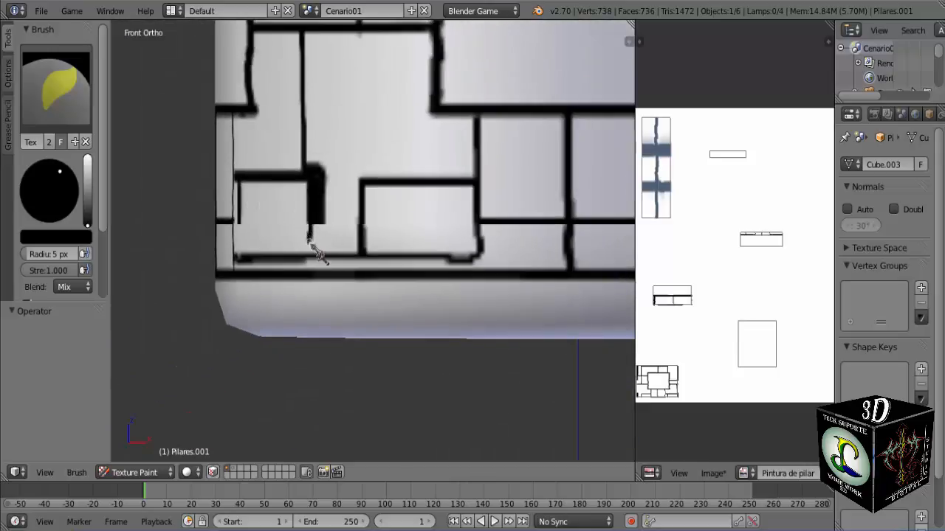
scroll(319, 260, up, 5)
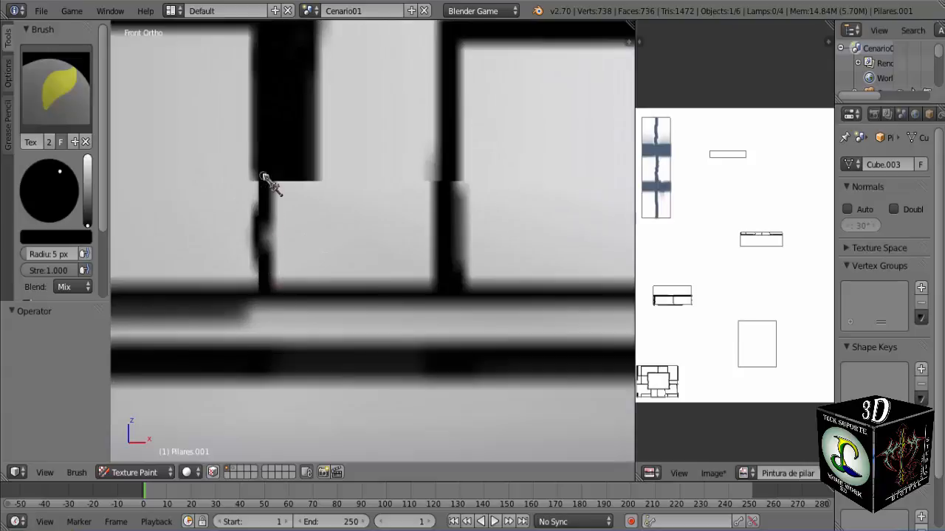
mouse_move(269, 186)
mouse_down()
mouse_move(280, 205)
mouse_move(279, 273)
mouse_move(270, 261)
mouse_move(285, 249)
mouse_move(285, 285)
mouse_move(295, 263)
mouse_move(285, 182)
mouse_move(290, 264)
mouse_move(291, 184)
mouse_move(282, 219)
mouse_up()
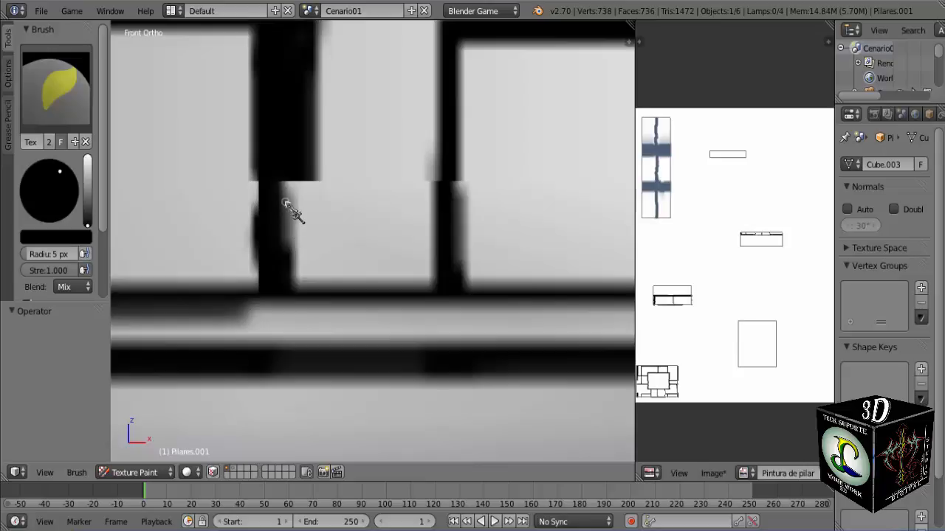
scroll(354, 274, down, 4)
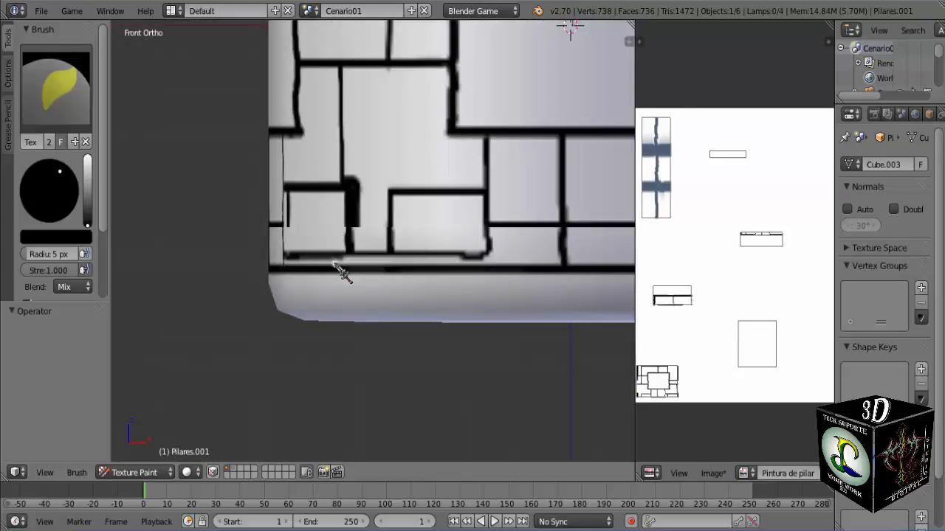
- Extend the base's lower black horizontal line past the jagged vertical to meet the adjacent small block's thick left side
mouse_move(337, 268)
middle_down()
mouse_move(437, 266)
mouse_move(320, 276)
mouse_move(297, 262)
mouse_move(325, 247)
middle_up()
mouse_move(290, 142)
middle_down()
mouse_move(392, 270)
mouse_move(354, 277)
middle_up()
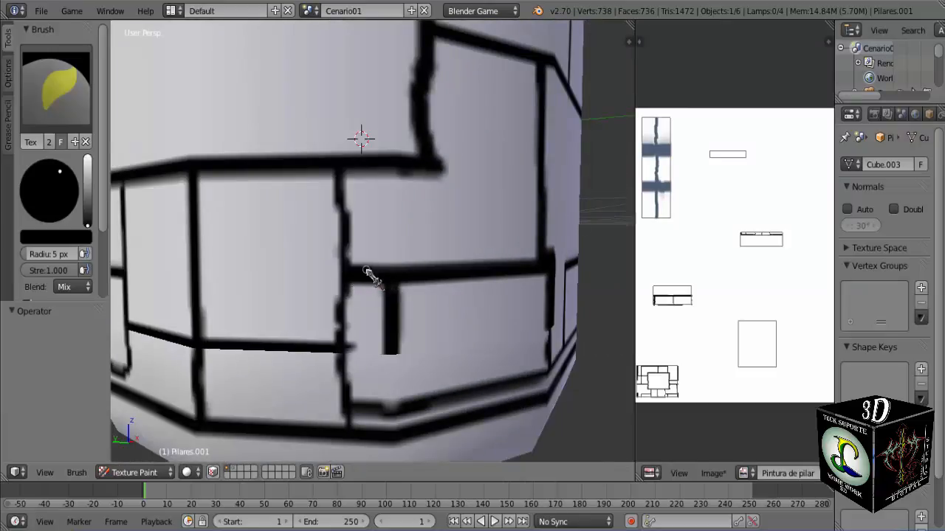
middle_drag(380, 314, 352, 245)
scroll(322, 232, up, 2)
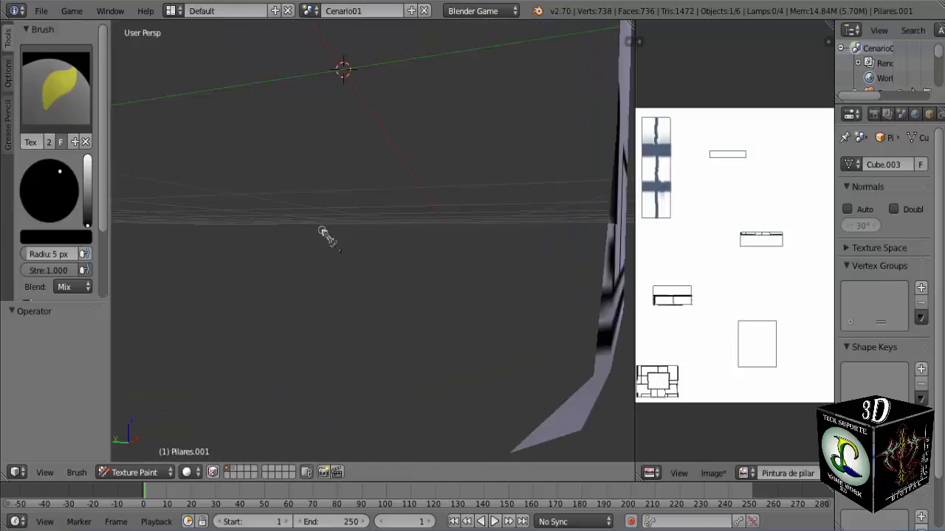
scroll(321, 231, down, 1)
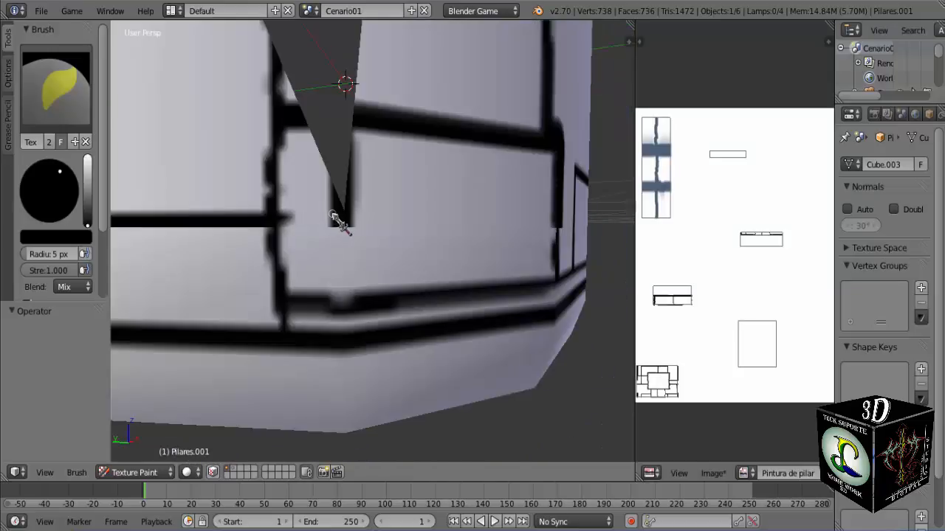
middle_drag(298, 216, 319, 231)
scroll(310, 232, down, 1)
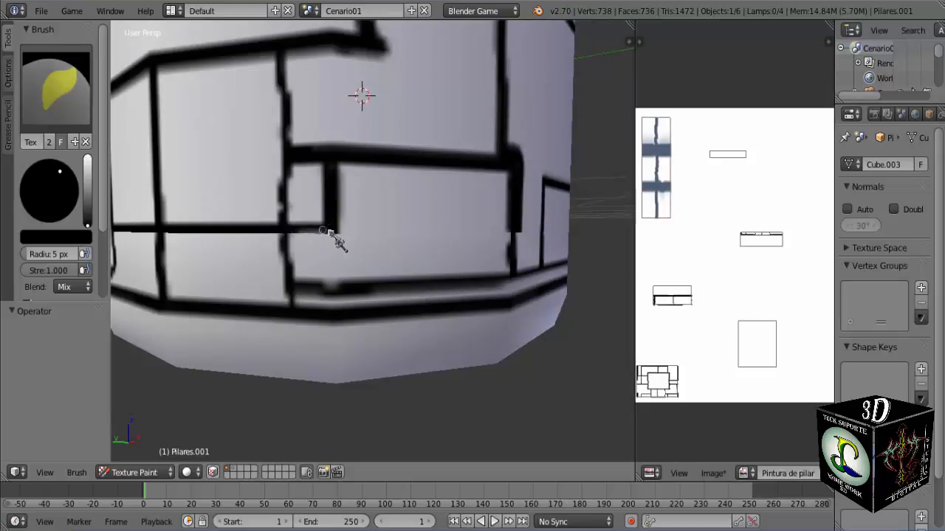
- Paint a short black horizontal line joining the base's thickest vertical to the side of the neighbouring small block
scroll(337, 238, down, 2)
middle_drag(346, 262, 305, 262)
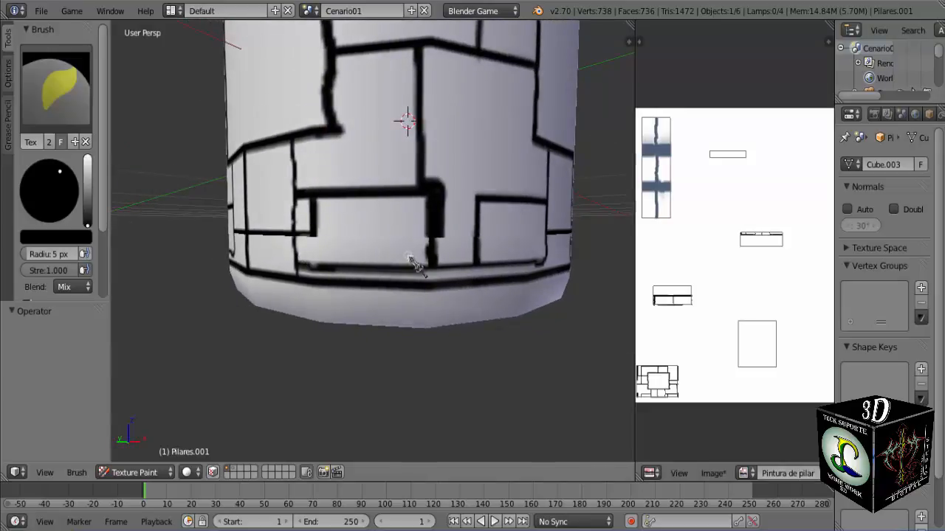
mouse_move(416, 265)
middle_down()
mouse_move(394, 244)
mouse_move(417, 252)
middle_up()
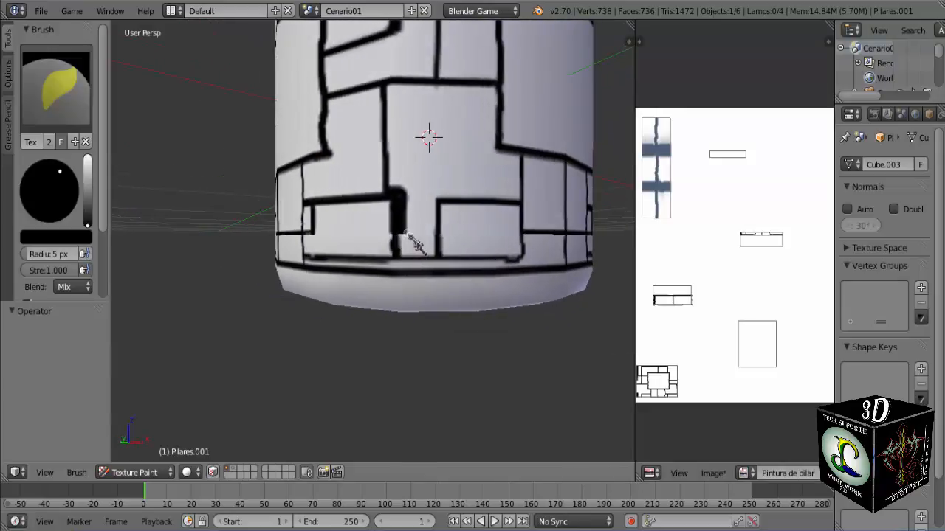
mouse_move(404, 231)
mouse_down()
mouse_move(435, 236)
mouse_move(397, 229)
mouse_move(426, 231)
mouse_up()
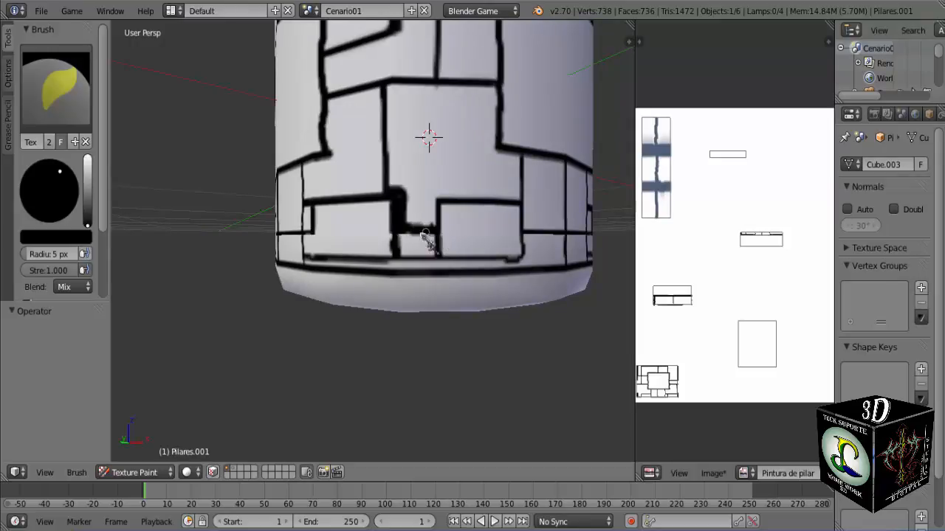
- Inspect the painted stone lines and blue bands on the pillar's base, shaft and capital from several angles
scroll(417, 242, down, 3)
scroll(417, 247, up, 4)
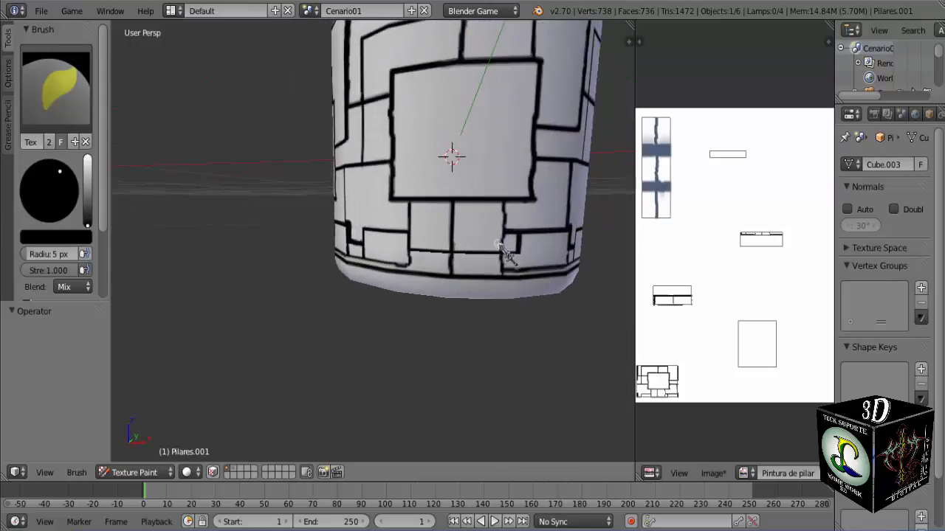
scroll(465, 269, down, 3)
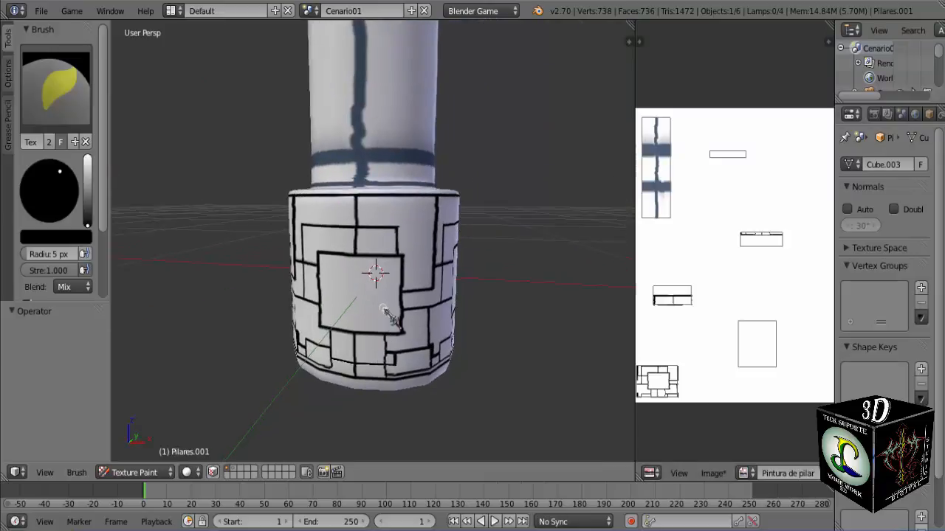
middle_drag(453, 281, 452, 353)
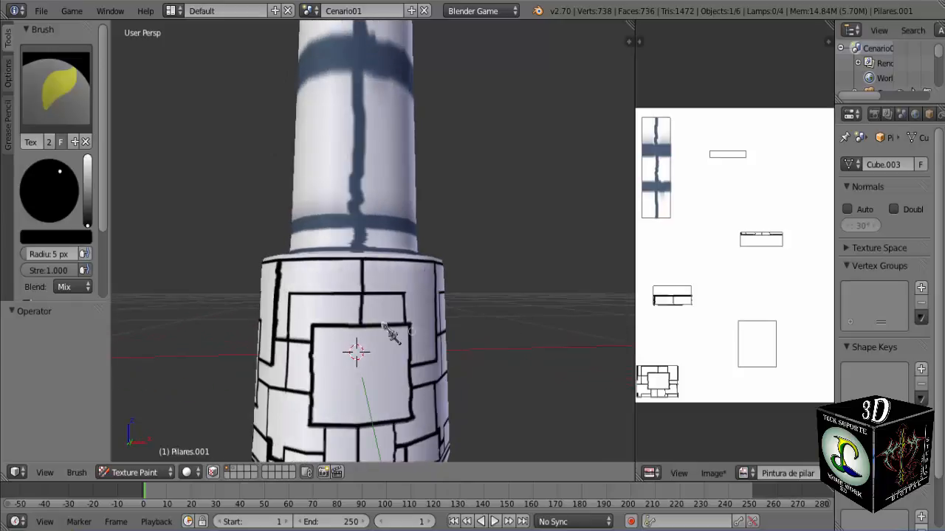
key(KP_1)
scroll(378, 330, down, 5)
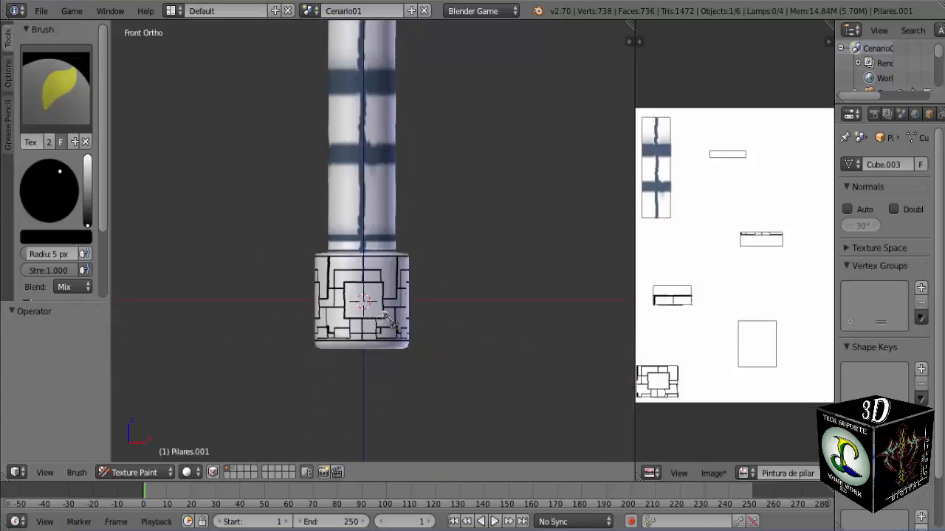
shift+middle_drag(409, 201, 414, 293)
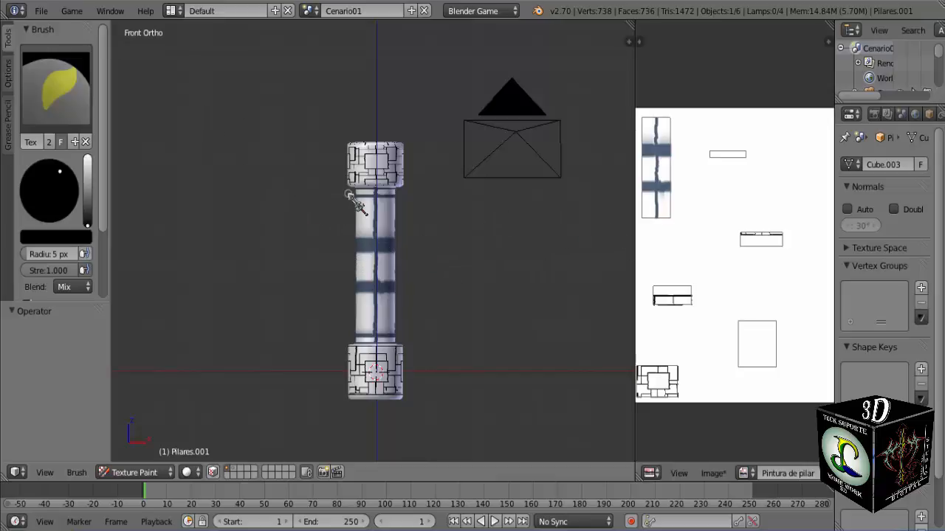
scroll(337, 270, up, 2)
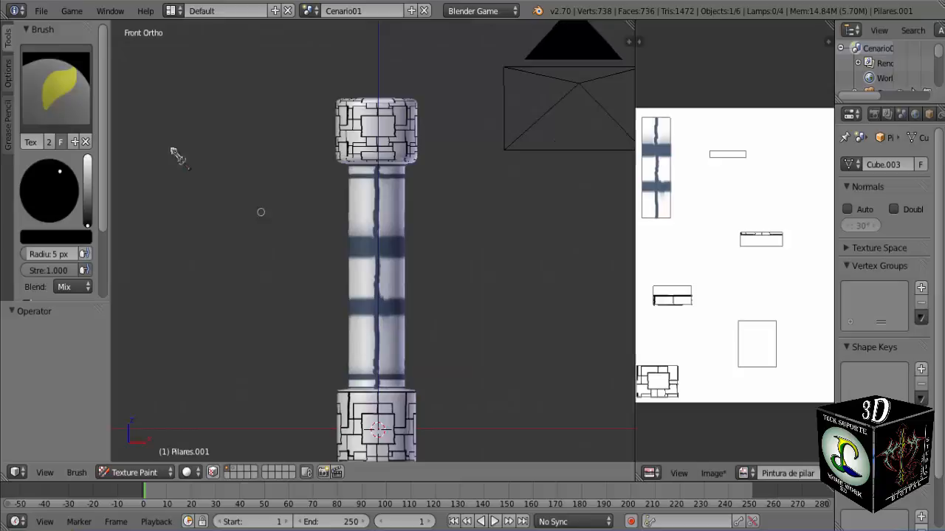
- Save the project file with the current painting
click(41, 11)
click(59, 124)
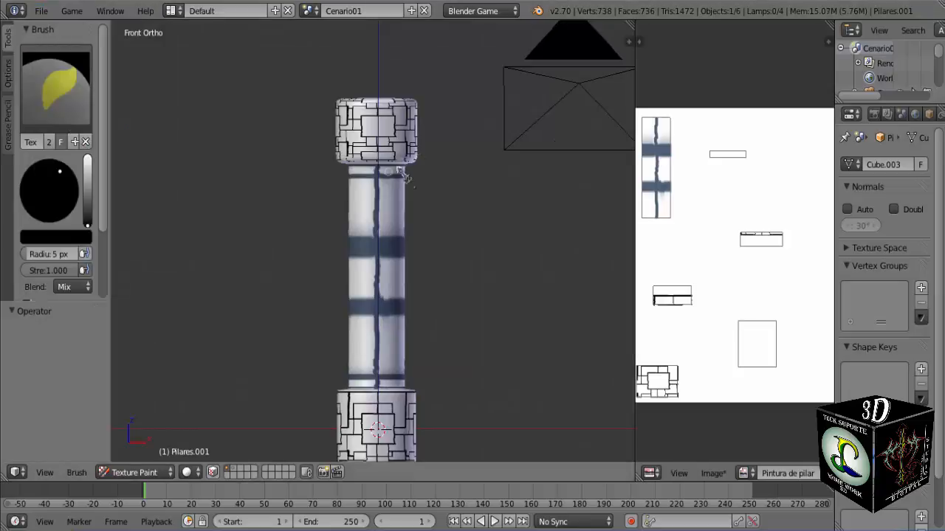
scroll(351, 272, down, 2)
scroll(408, 289, down, 1)
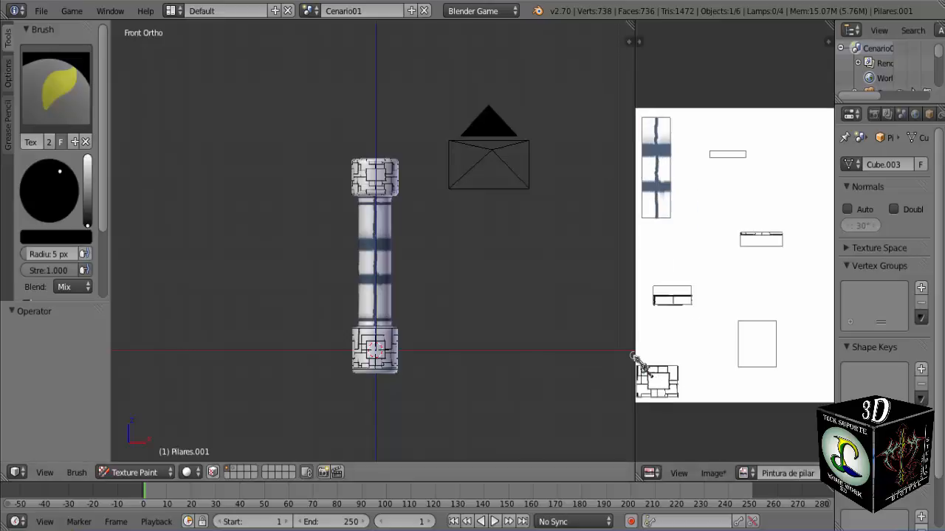
- Widen the image editor beside the 3D view to show more of the pillar's painted texture
drag(634, 354, 495, 354)
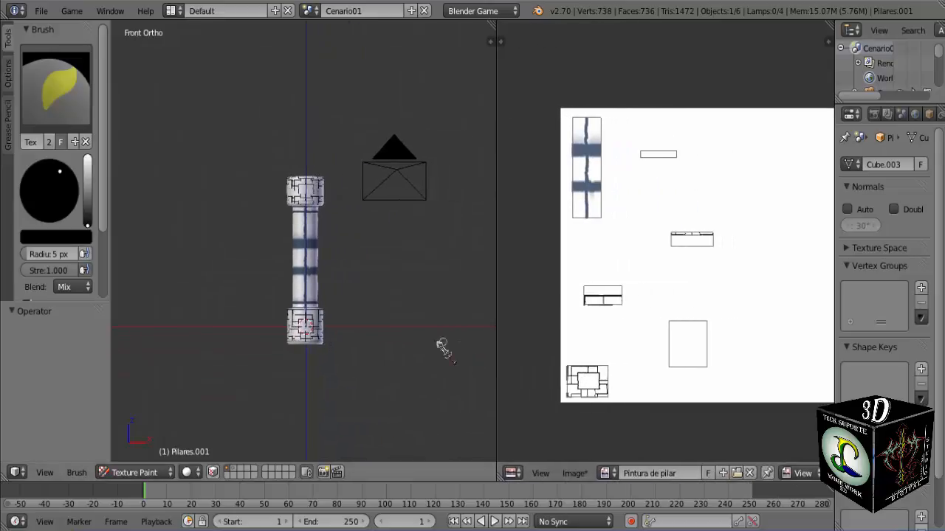
scroll(331, 323, up, 6)
scroll(336, 325, down, 2)
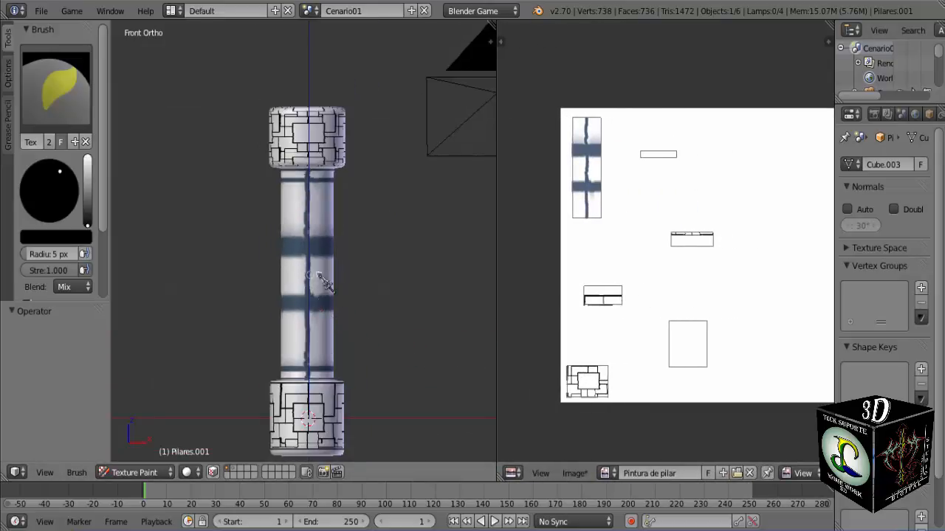
scroll(321, 280, up, 3)
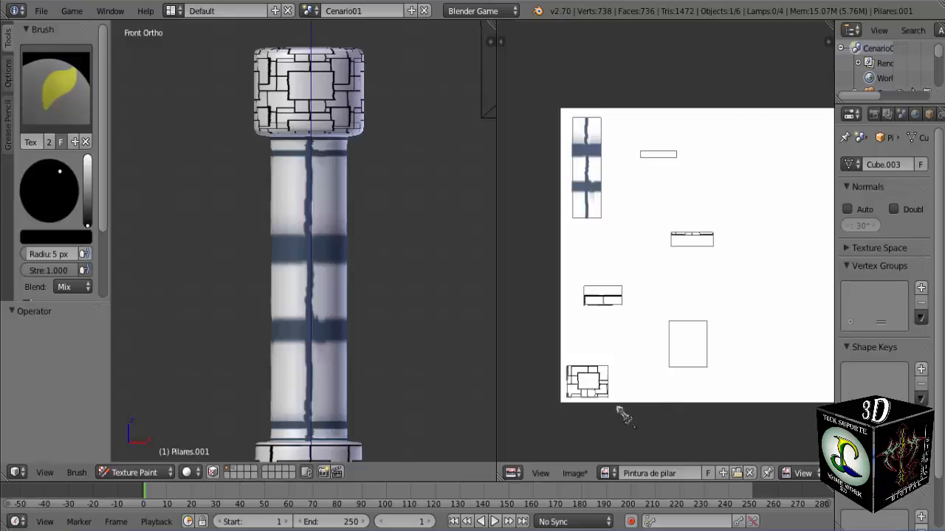
- Save the painted texture as the image file "Pintura de pilar.png" in the Desktop folder
click(578, 476)
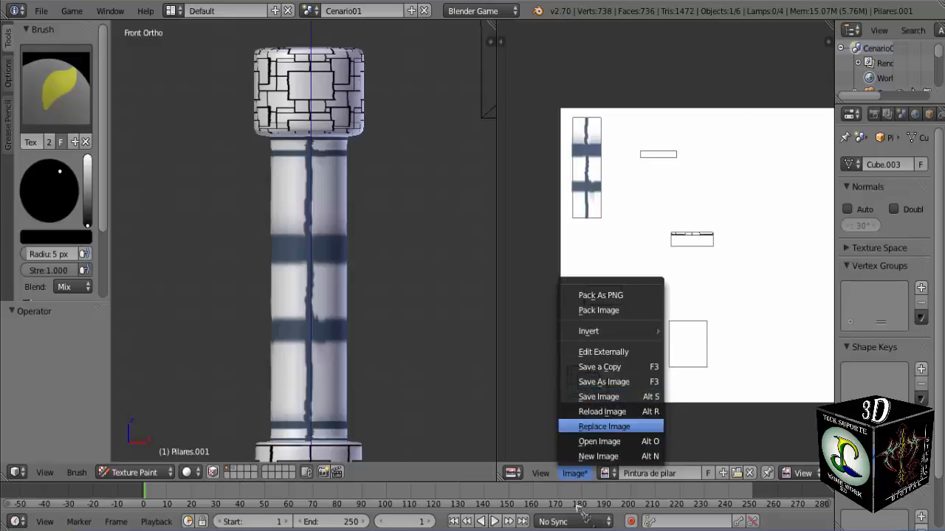
click(602, 412)
click(578, 477)
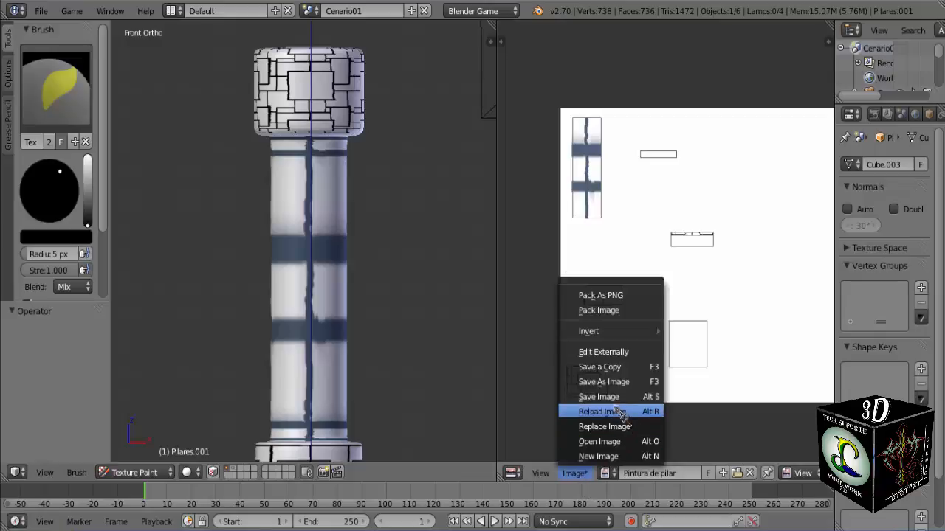
click(618, 384)
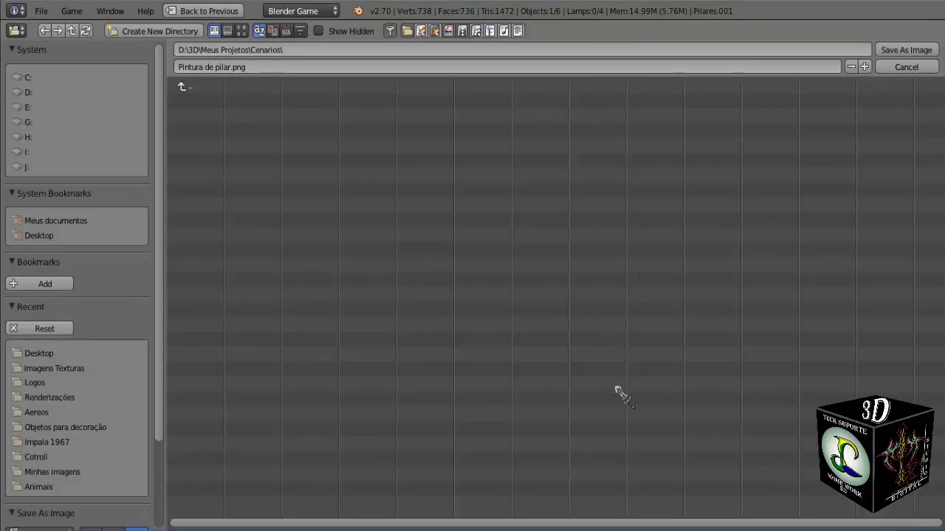
click(49, 222)
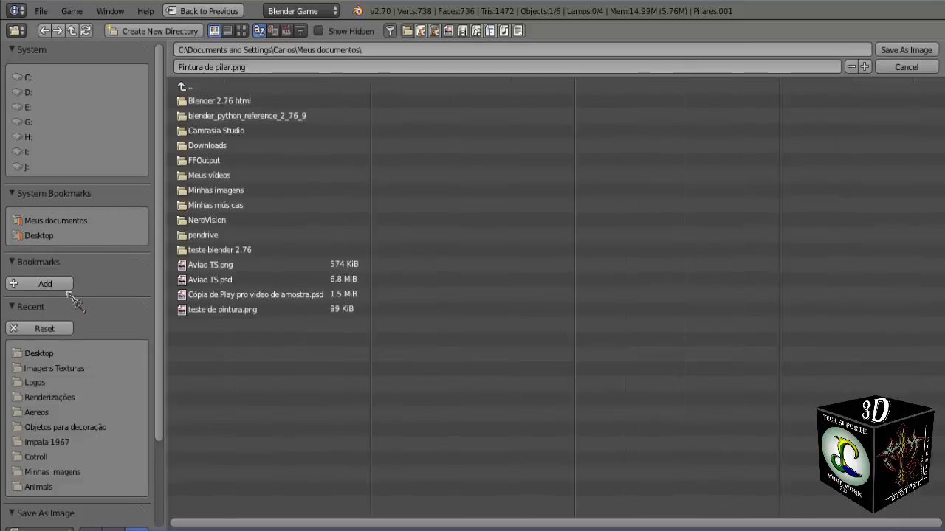
click(53, 236)
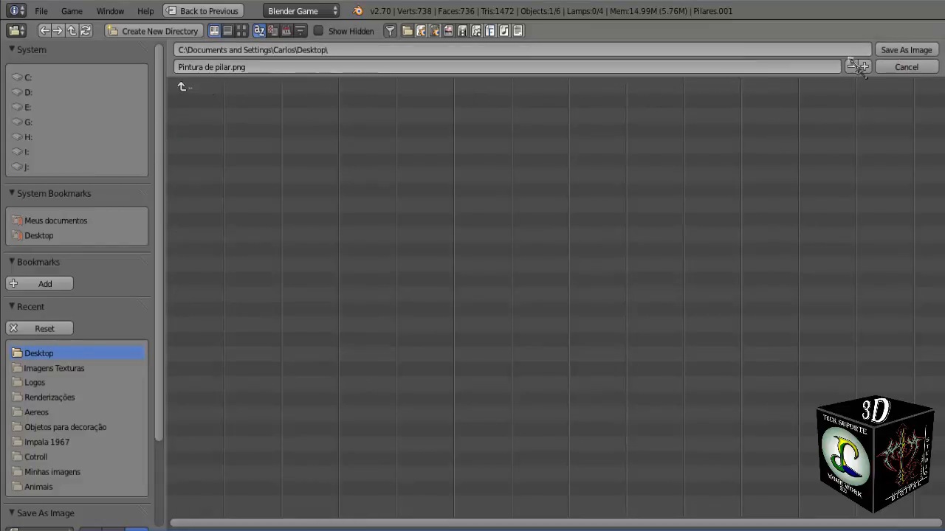
click(905, 50)
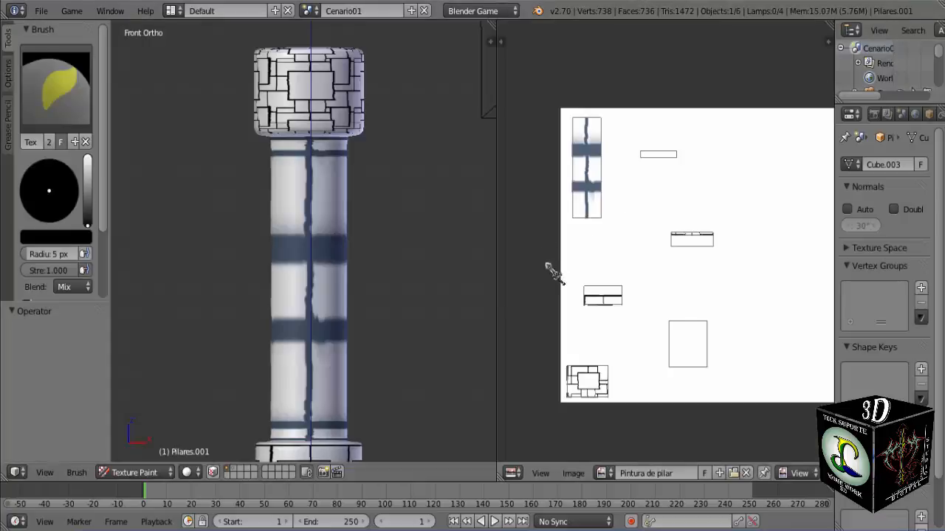
- Examine the black stone lines on the middle rectangular UV island of the saved image at pixel level
scroll(539, 311, up, 4)
scroll(550, 310, down, 4)
scroll(686, 276, up, 4)
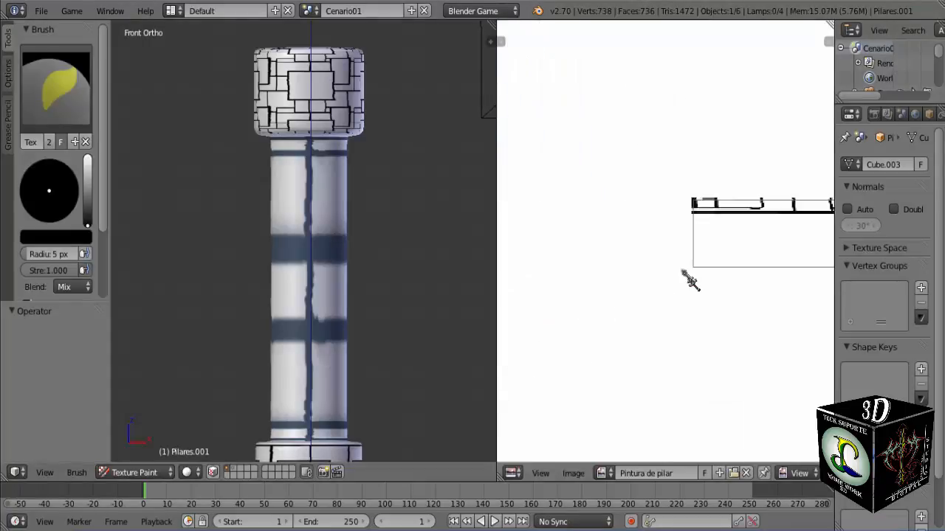
scroll(747, 235, up, 5)
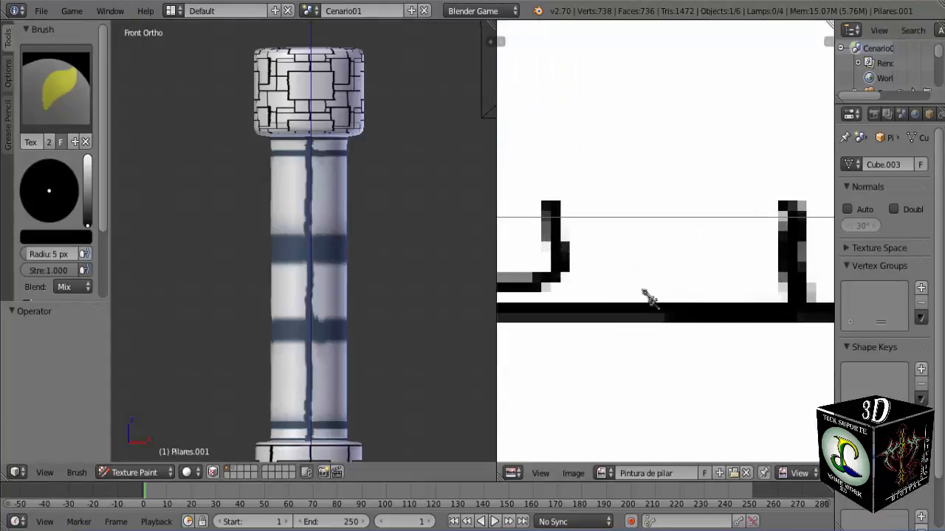
scroll(626, 304, down, 6)
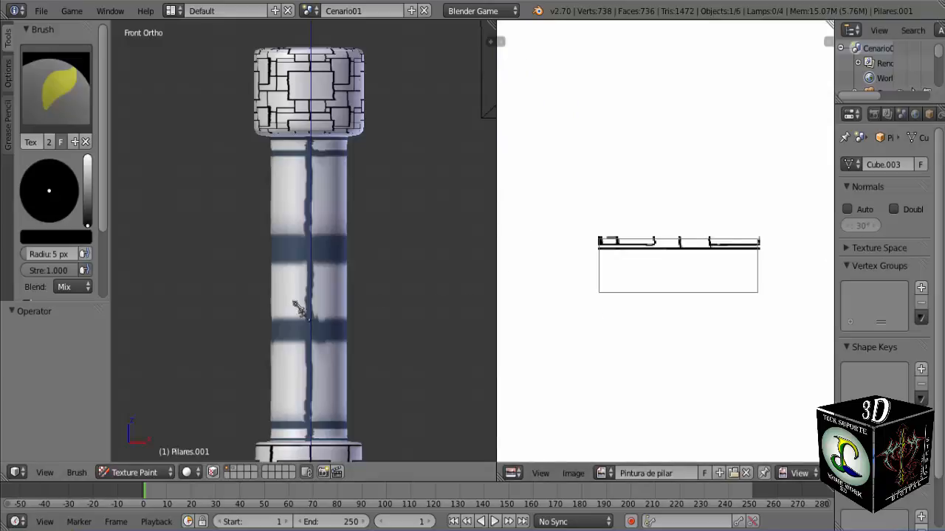
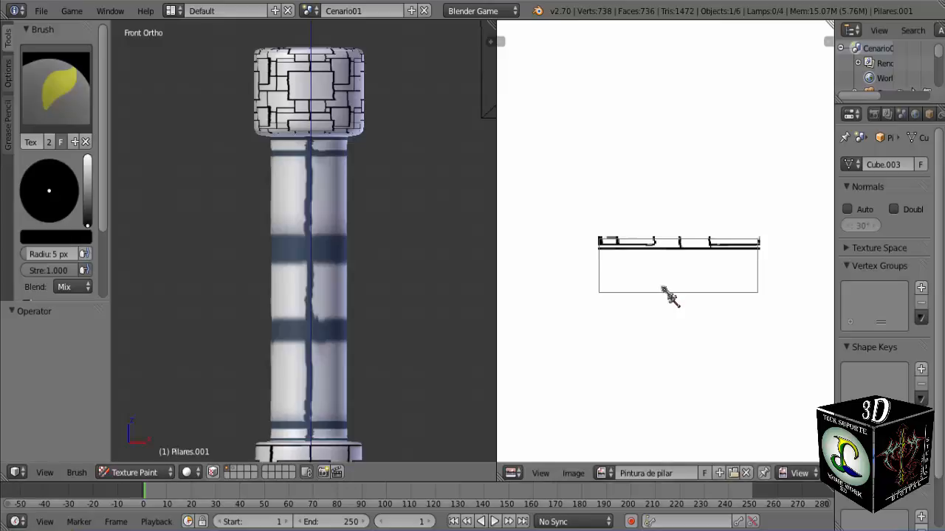
- Enlarge the 3D view area again for close-up painting around the capital's central block
scroll(267, 179, up, 4)
shift+middle_drag(287, 168, 290, 272)
scroll(336, 174, up, 2)
scroll(342, 174, up, 1)
shift+middle_drag(317, 143, 310, 246)
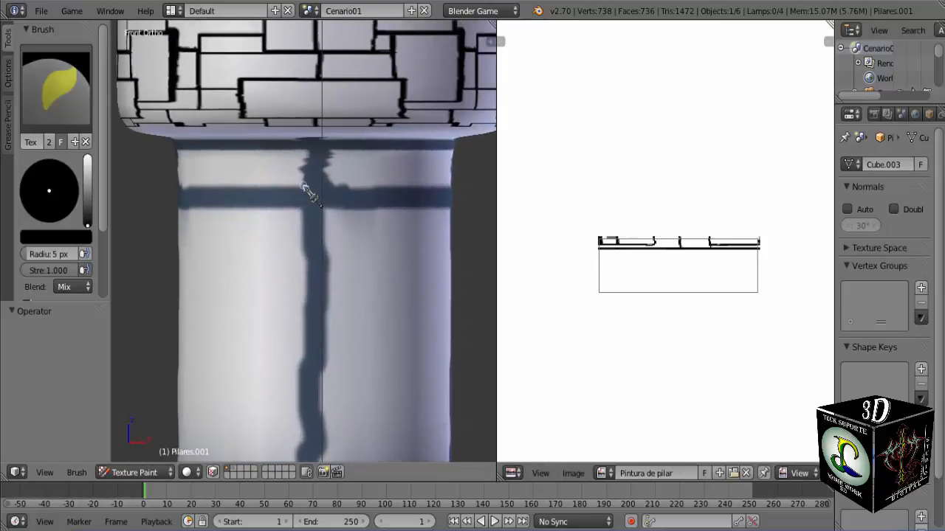
shift+middle_drag(310, 190, 288, 355)
scroll(240, 292, down, 1)
shift+middle_drag(249, 243, 258, 333)
scroll(274, 290, up, 1)
scroll(281, 302, up, 2)
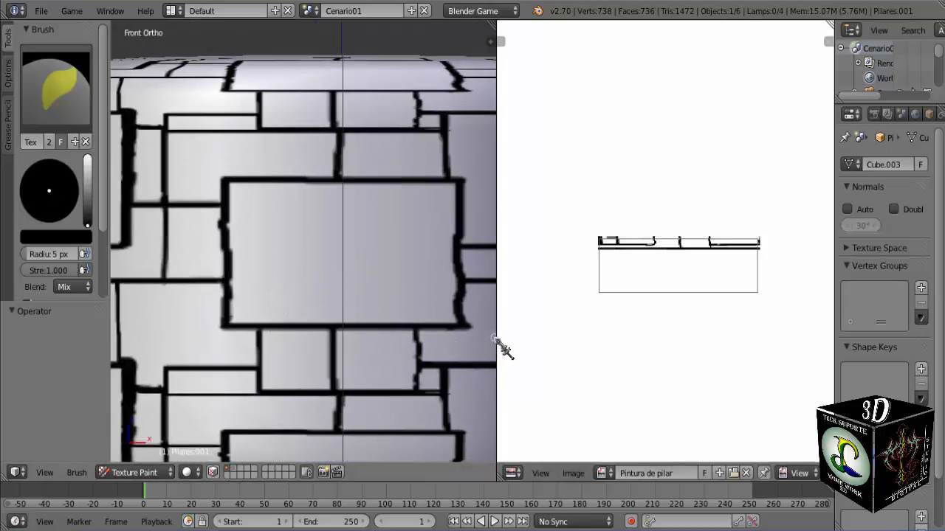
drag(496, 337, 651, 336)
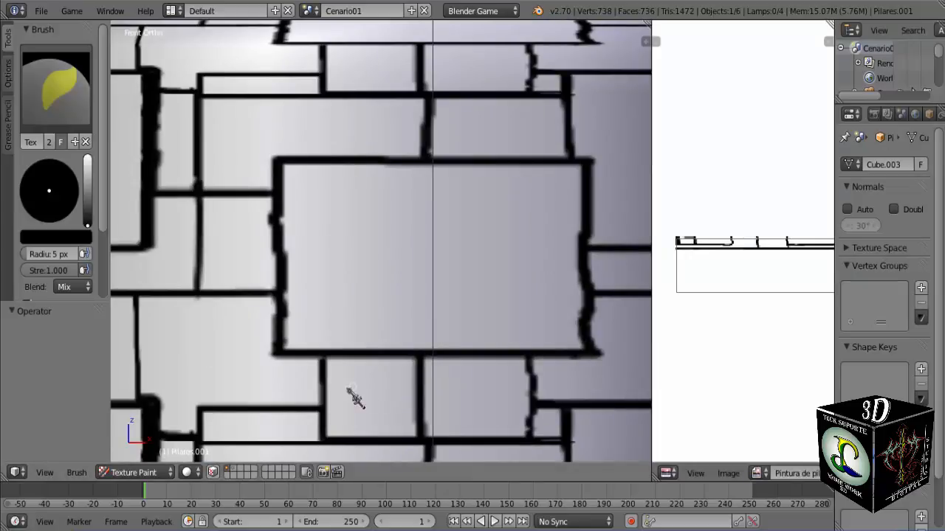
shift+middle_drag(356, 393, 321, 332)
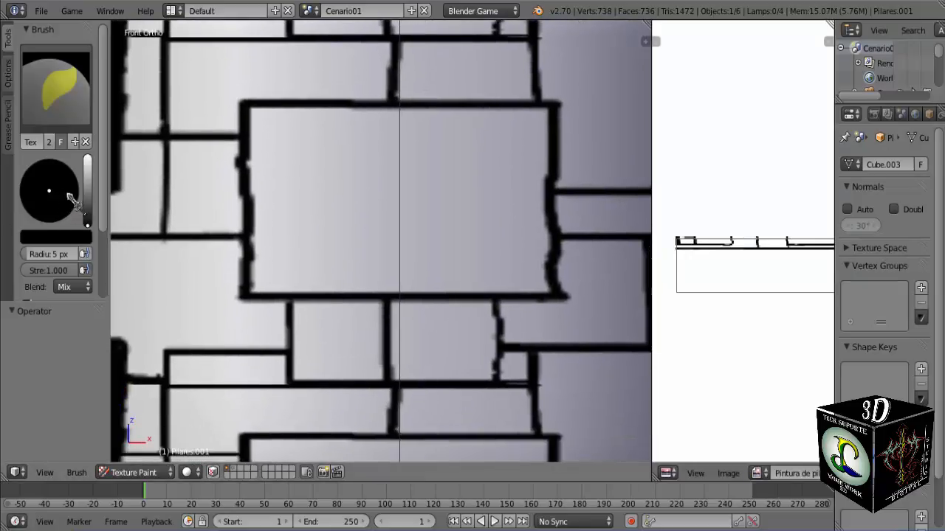
- Set the paint brush to a dark greyish blue with a radius of 7 px
drag(88, 224, 87, 198)
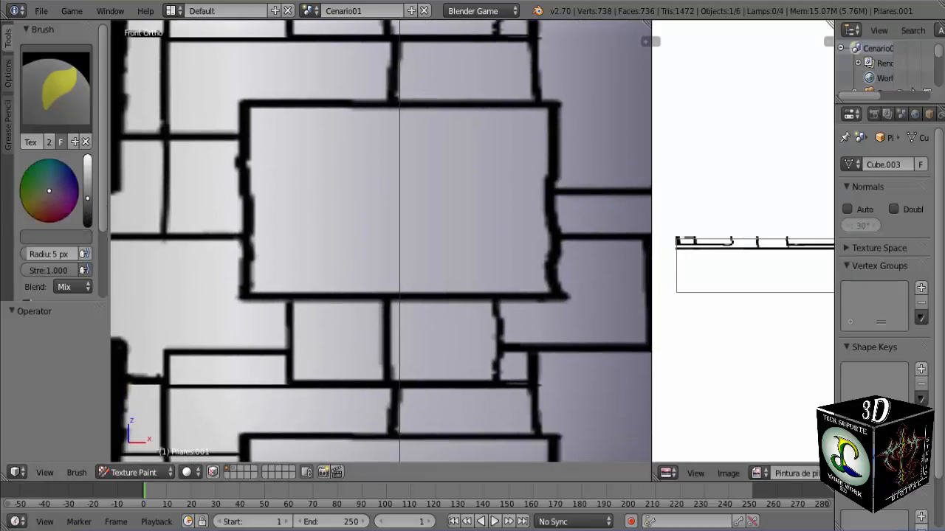
click(61, 180)
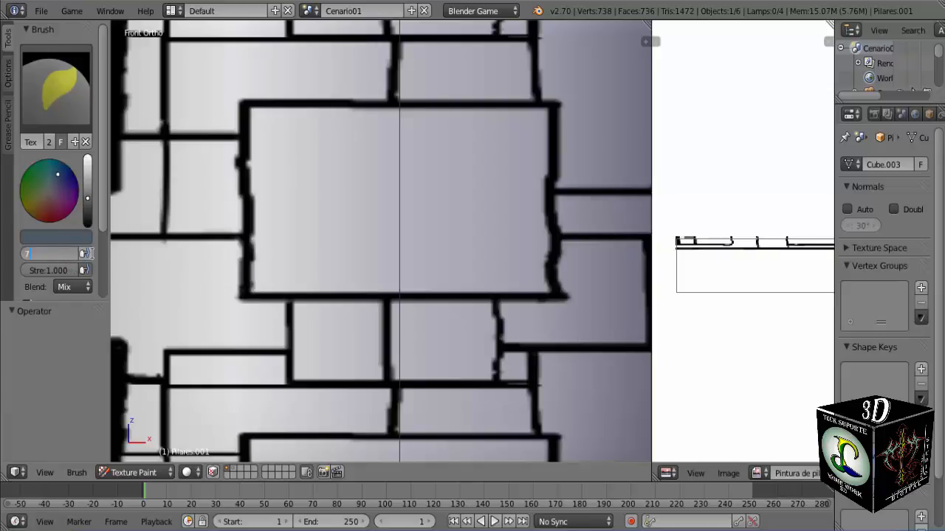
key(Return)
scroll(296, 312, up, 2)
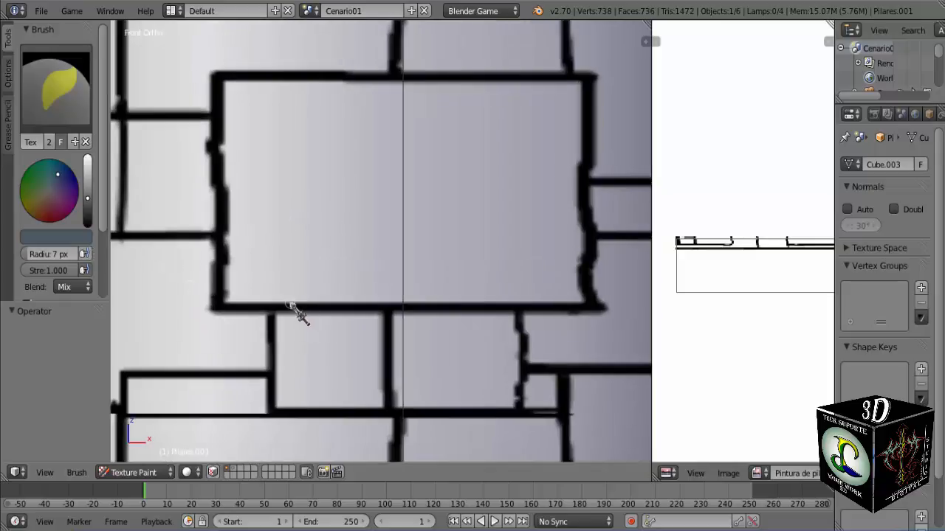
- Paint dark greyish-blue shading along the bottom and top inner edges of the capital's large central block
scroll(290, 314, down, 1)
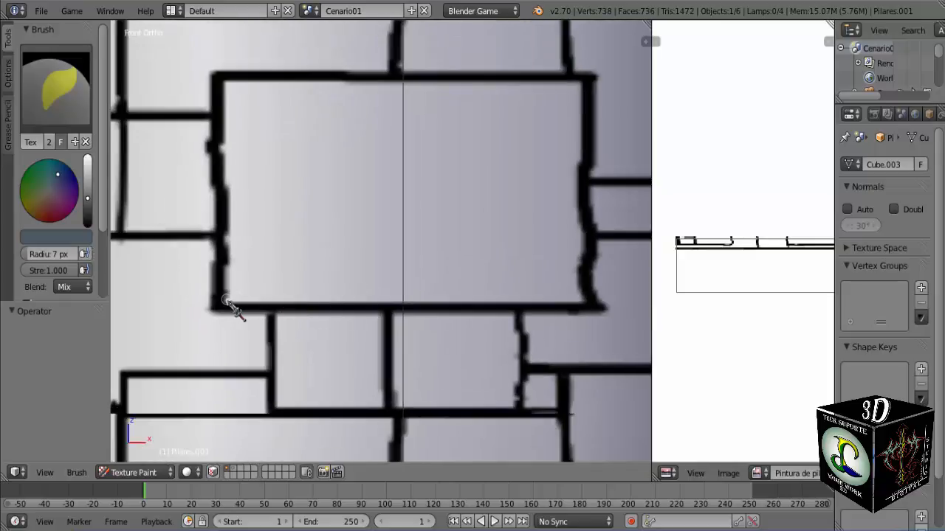
drag(227, 301, 585, 302)
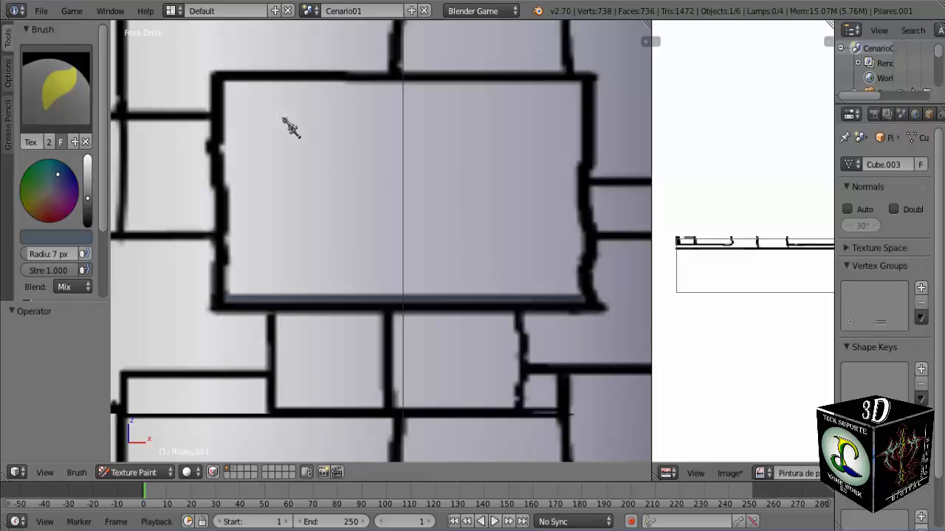
shift+middle_drag(264, 117, 236, 186)
drag(199, 153, 545, 158)
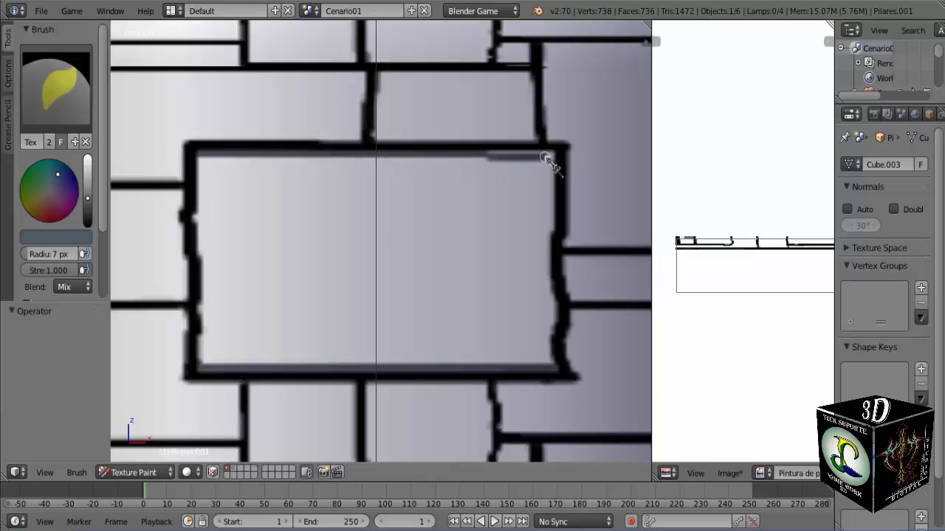
key(ctrl+z)
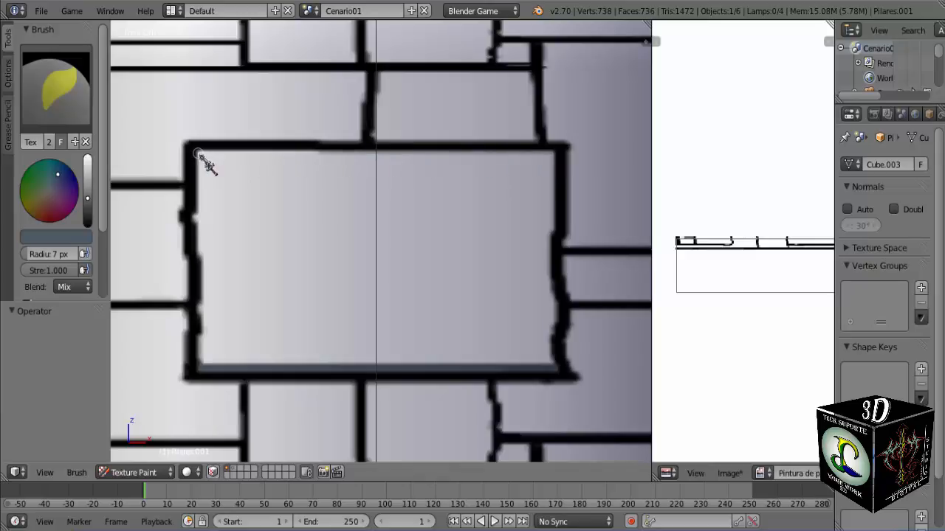
mouse_move(198, 154)
mouse_down()
mouse_move(476, 156)
mouse_move(555, 134)
mouse_move(559, 155)
mouse_up()
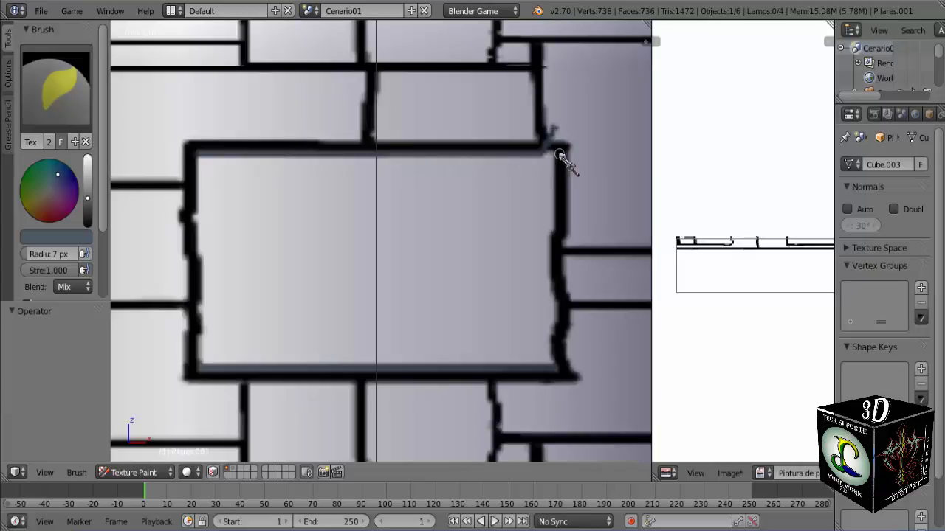
key(ctrl+z)
mouse_move(385, 156)
mouse_down()
mouse_move(558, 156)
mouse_move(380, 157)
mouse_up()
key(ctrl+z)
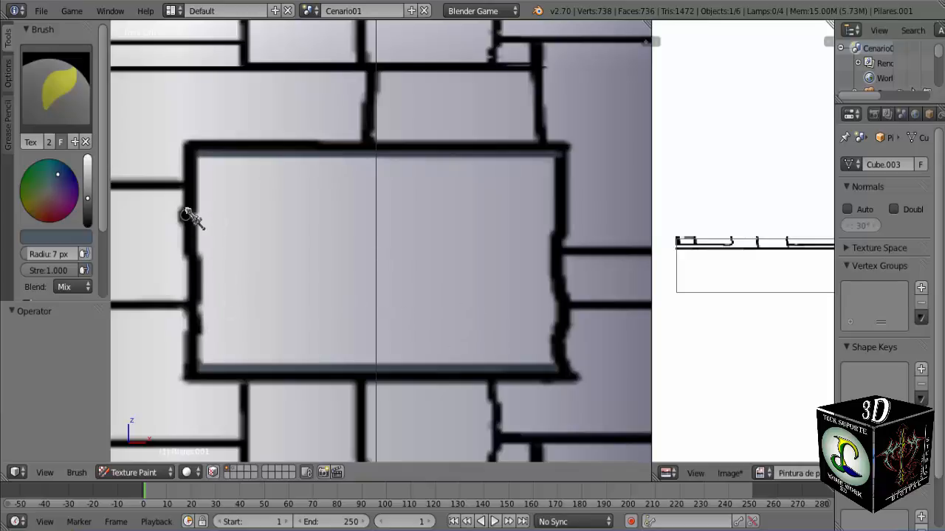
- Paint the same dark greyish-blue shading down the left and right inner edges of the large central block
drag(200, 157, 200, 357)
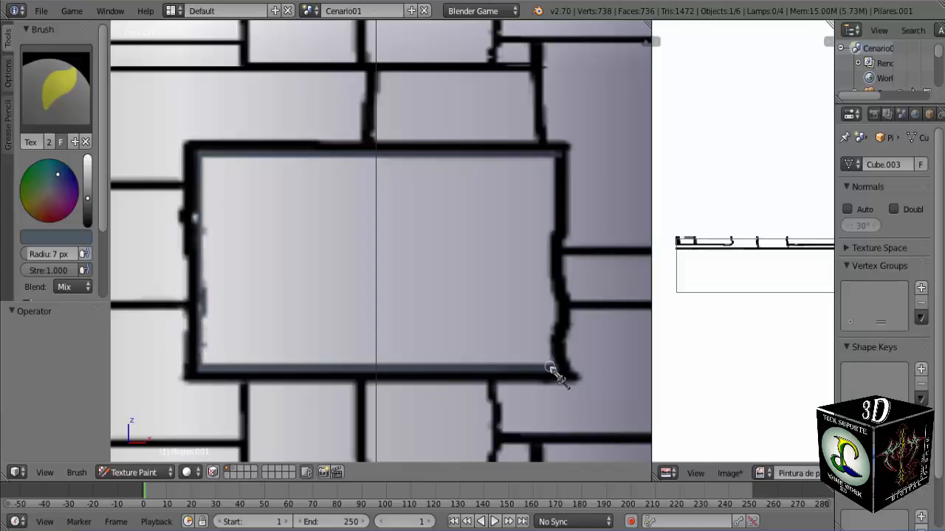
drag(553, 372, 550, 232)
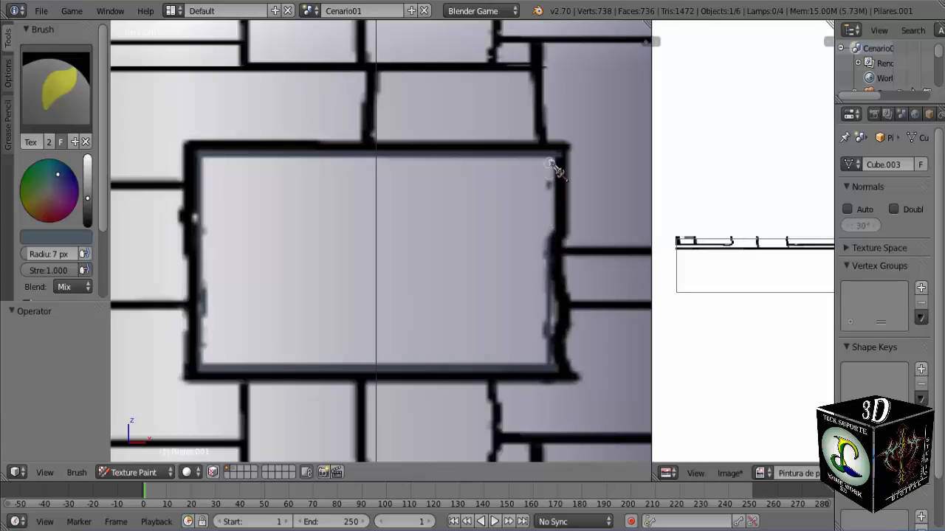
mouse_move(547, 160)
mouse_down()
mouse_move(558, 362)
mouse_move(553, 323)
mouse_up()
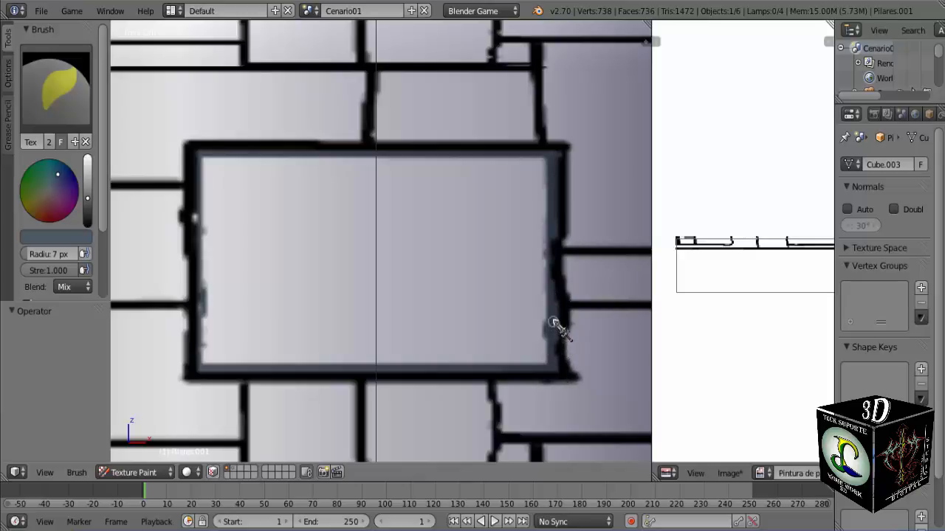
scroll(479, 338, down, 3)
scroll(286, 254, up, 2)
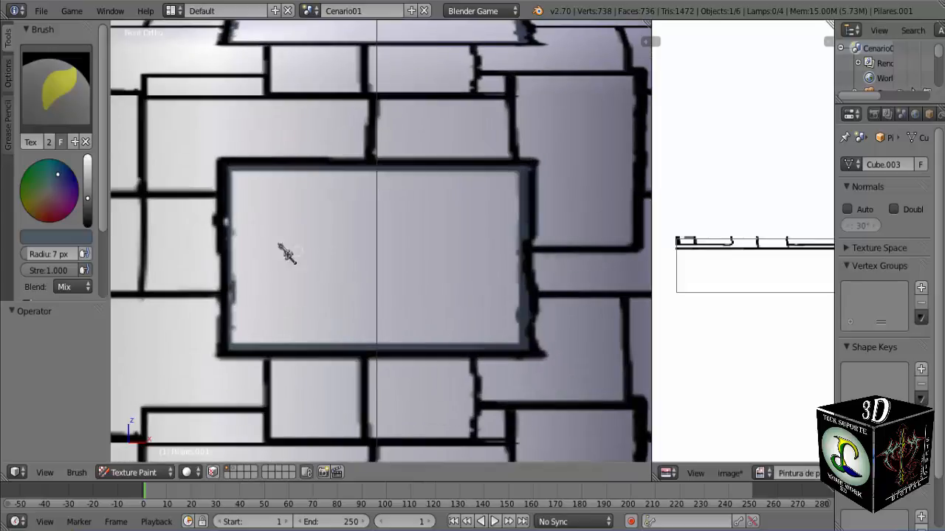
scroll(235, 325, up, 2)
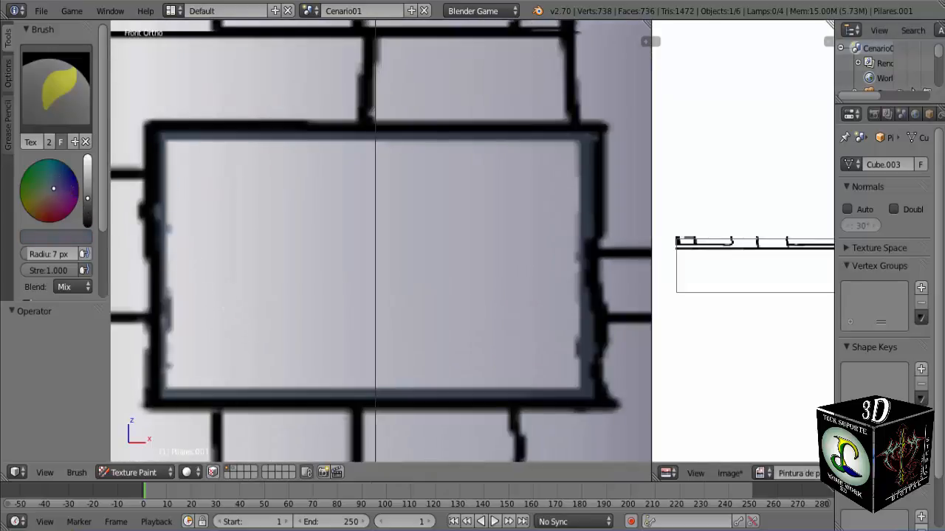
- Set the brush colour to dusty pink and paint the bottom and top inner edges of the small square block beside the large block
drag(88, 199, 47, 211)
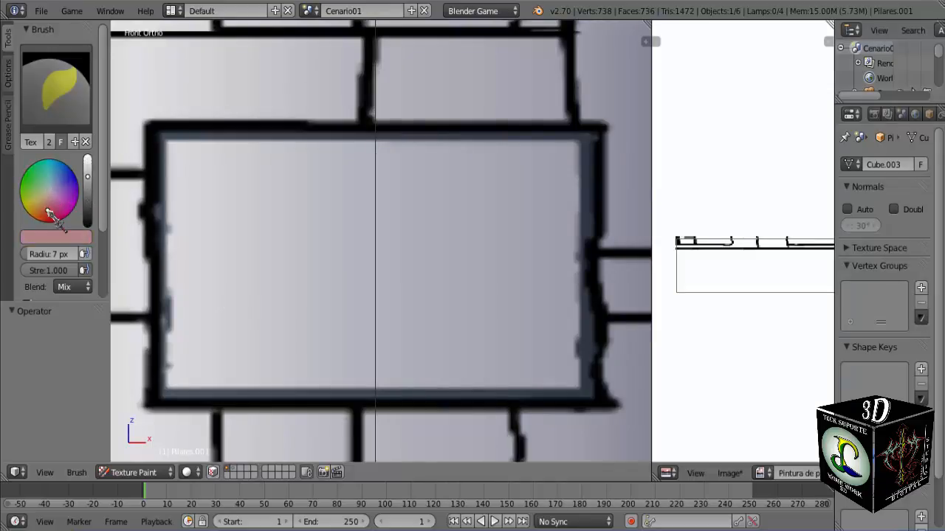
scroll(183, 270, down, 7)
scroll(398, 333, up, 2)
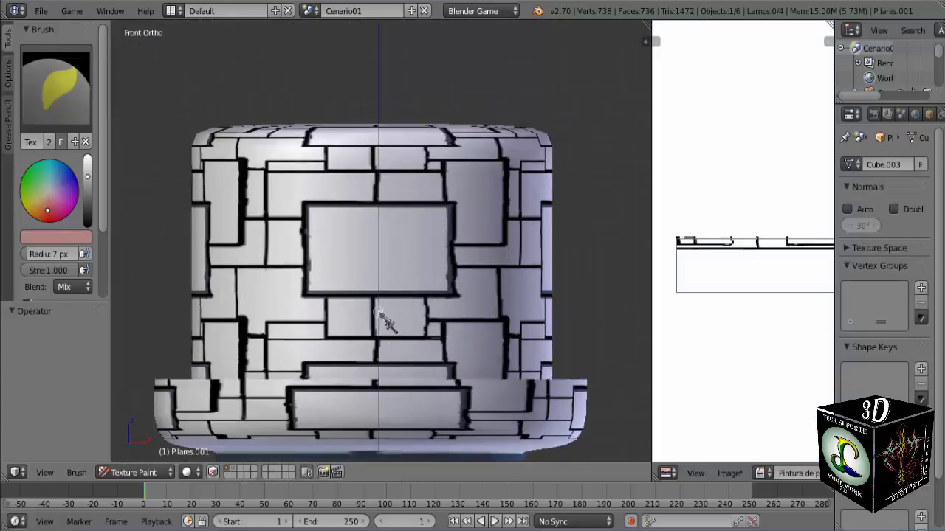
key(Left)
scroll(432, 339, down, 5)
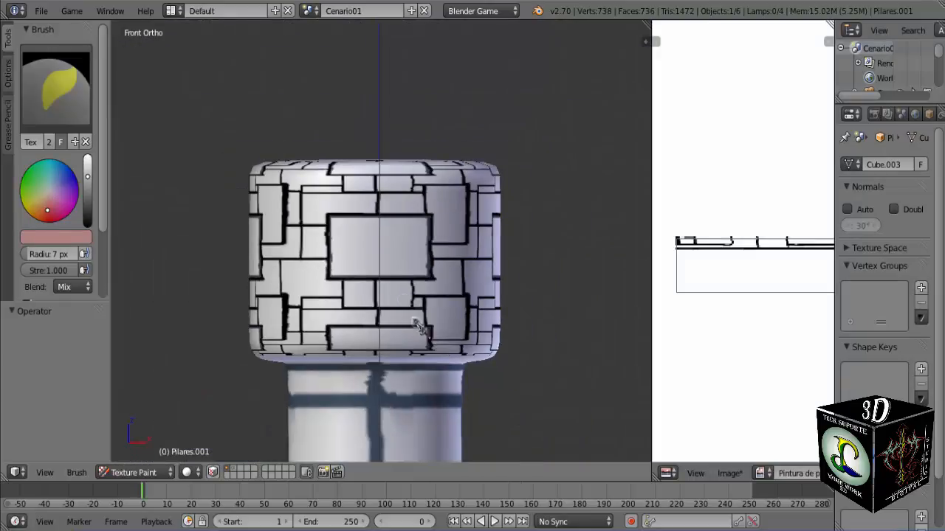
middle_drag(406, 279, 408, 342)
scroll(424, 274, down, 3)
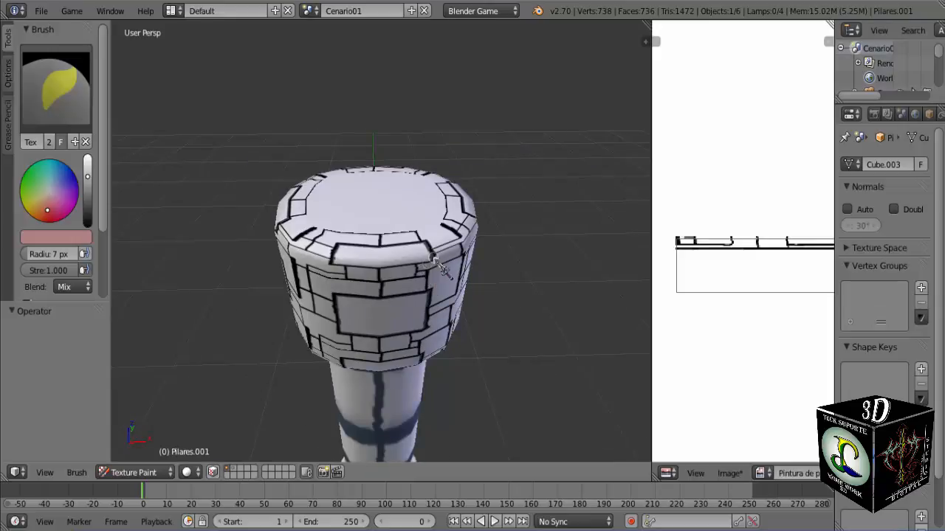
middle_drag(430, 253, 373, 269)
scroll(428, 304, up, 4)
scroll(384, 308, up, 2)
scroll(361, 307, down, 3)
scroll(344, 295, up, 4)
scroll(366, 273, up, 4)
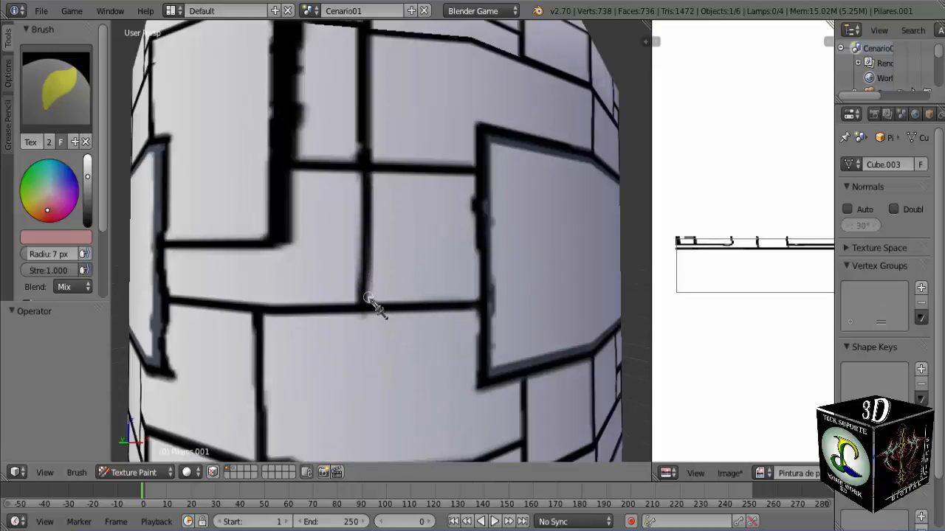
mouse_move(367, 297)
mouse_down()
mouse_move(480, 298)
mouse_move(379, 299)
mouse_move(435, 298)
mouse_up()
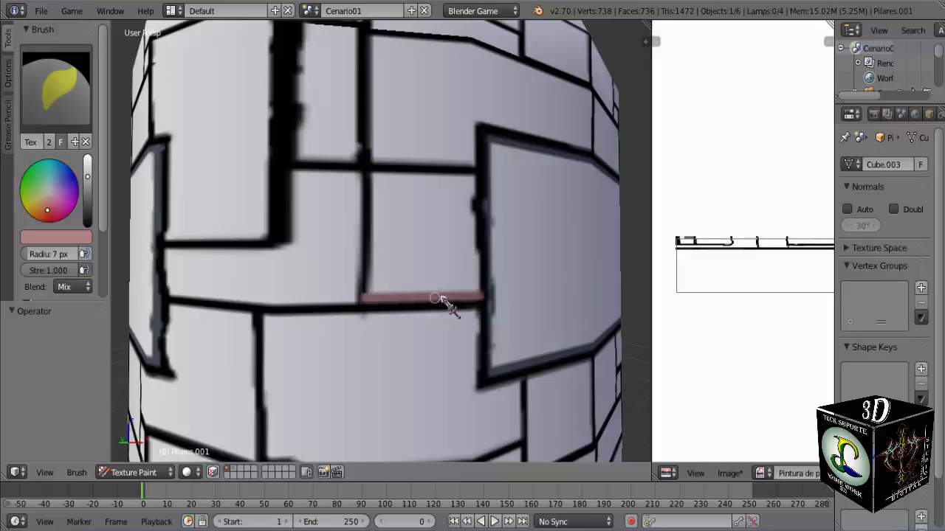
mouse_move(470, 179)
mouse_down()
mouse_move(386, 180)
mouse_move(471, 179)
mouse_up()
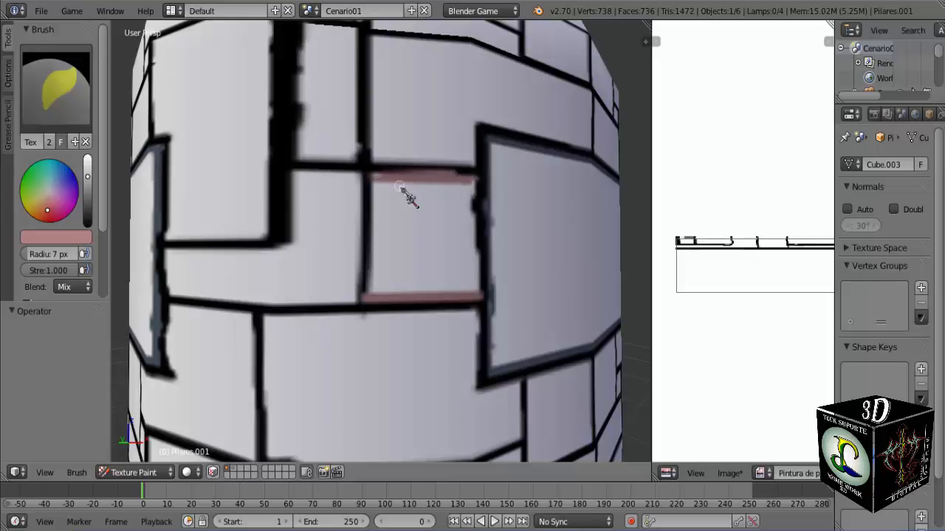
- Paint the left and right inner edges of the small square block in dusty pink to complete its outline
middle_drag(447, 213, 377, 222)
drag(355, 221, 267, 217)
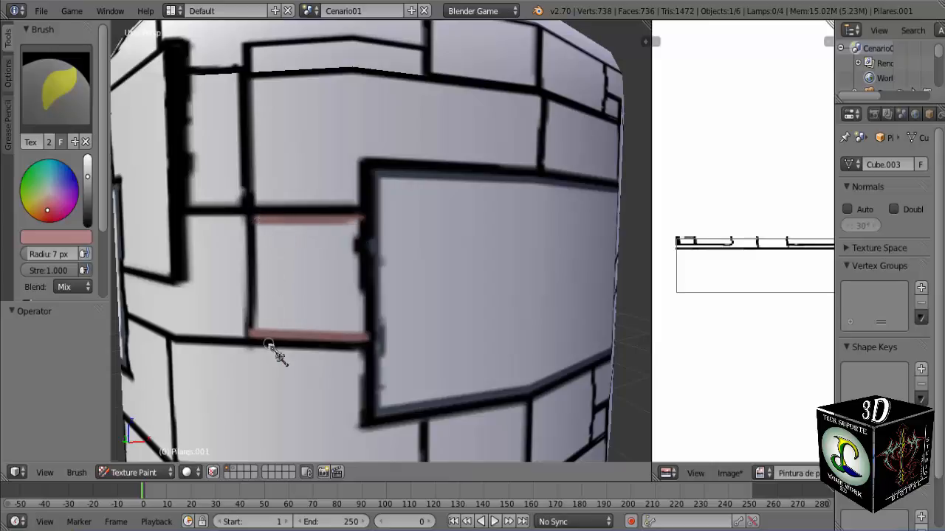
drag(264, 334, 263, 294)
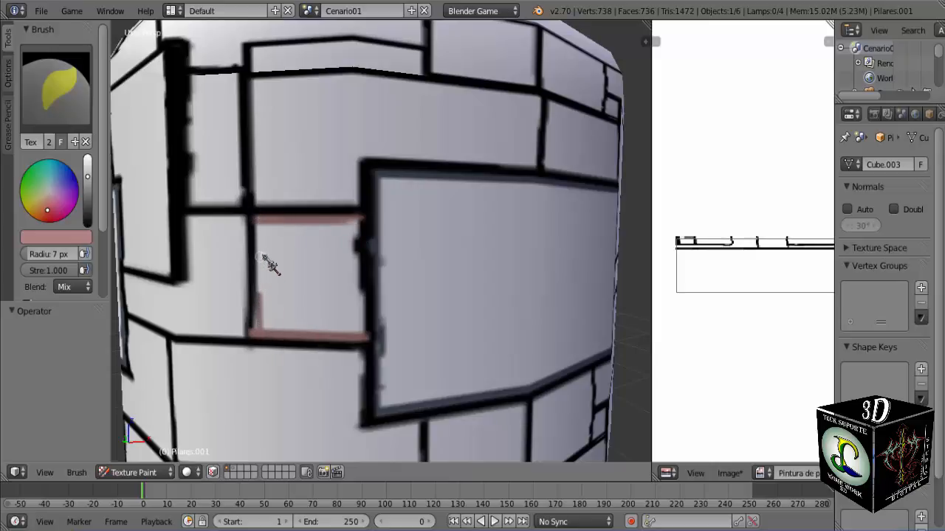
drag(260, 224, 264, 310)
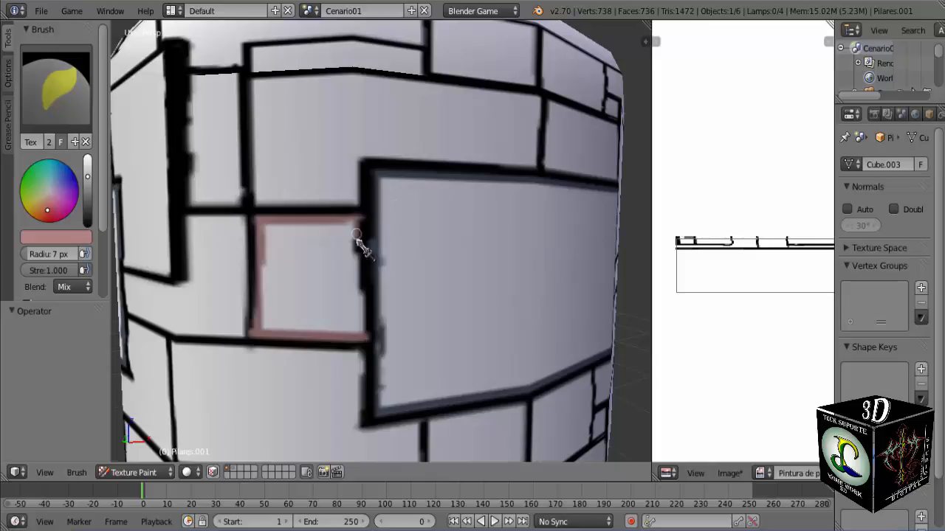
mouse_move(357, 238)
mouse_down()
mouse_move(356, 338)
mouse_move(361, 273)
mouse_up()
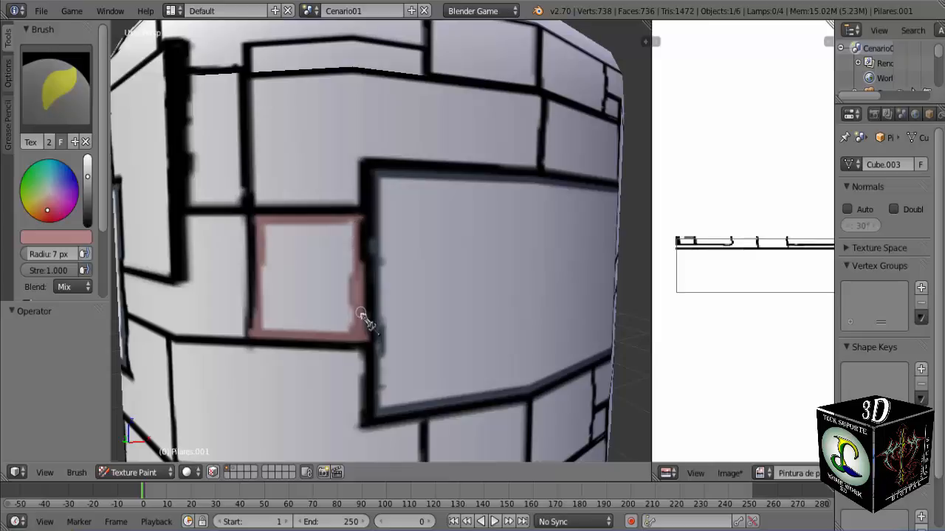
- Paint a dusty pink line along the bottom inner edge of the L-shaped block below the large block's right corner
scroll(358, 334, down, 8)
mouse_move(412, 325)
middle_down()
mouse_move(382, 300)
mouse_move(386, 344)
mouse_move(363, 333)
mouse_move(417, 309)
middle_up()
scroll(383, 298, up, 6)
scroll(362, 333, down, 5)
scroll(399, 312, up, 2)
scroll(393, 323, up, 3)
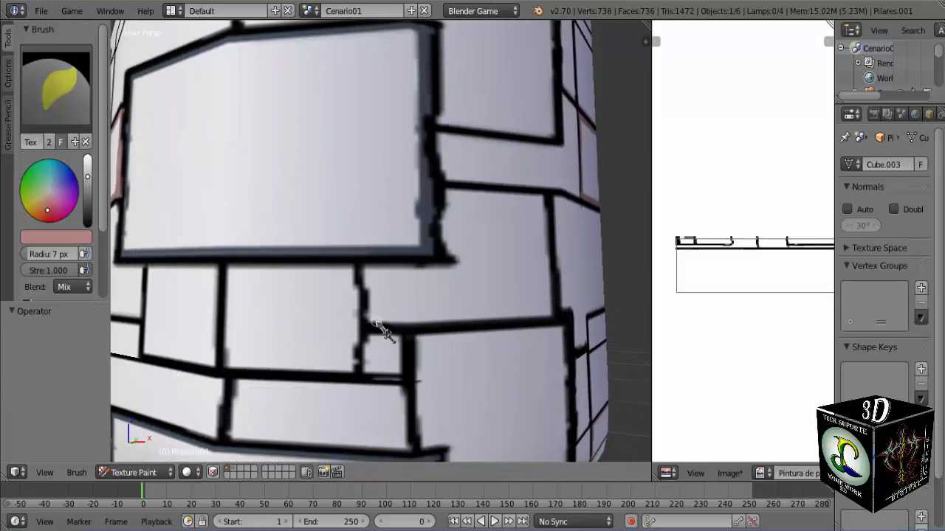
drag(372, 321, 548, 319)
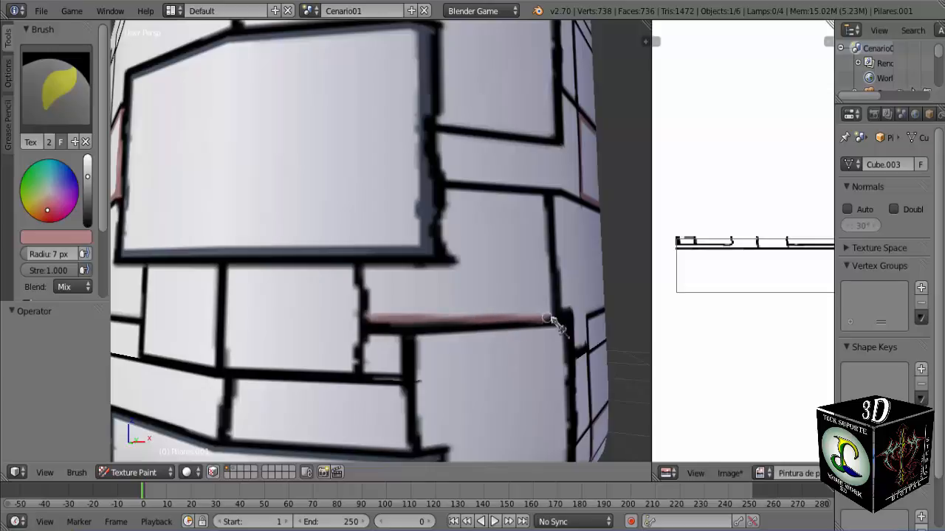
key(ctrl+z)
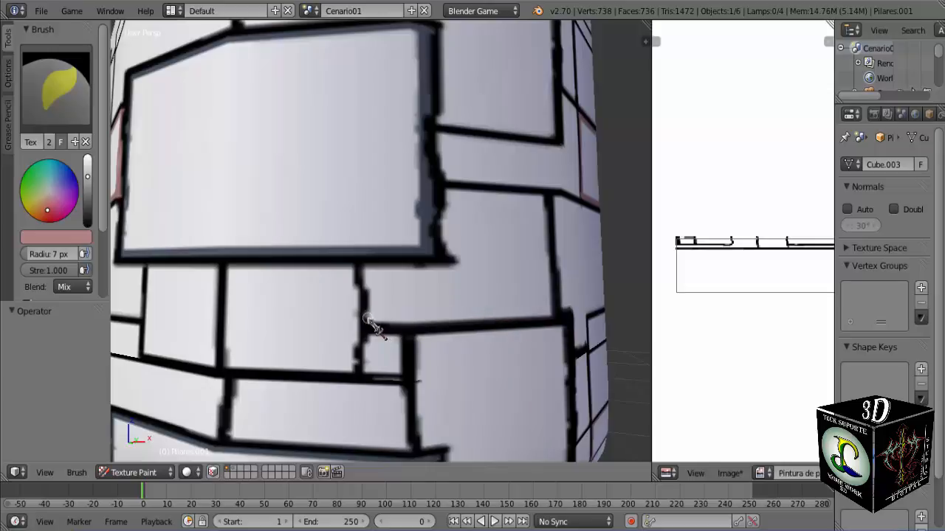
drag(371, 323, 558, 316)
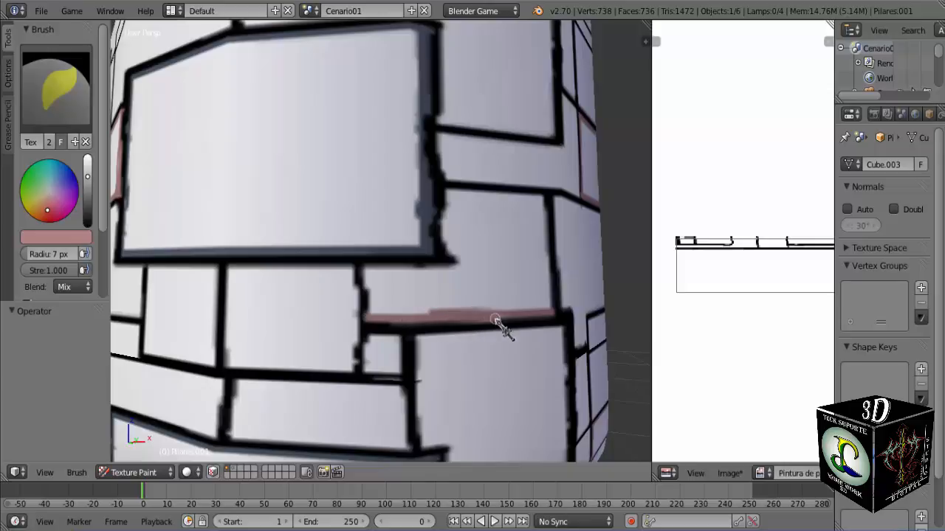
- Outline the remaining inner edges of the L-shaped block in dusty pink, following its stepped corner around to the right side
mouse_move(373, 311)
mouse_down()
mouse_move(372, 288)
mouse_move(374, 316)
mouse_up()
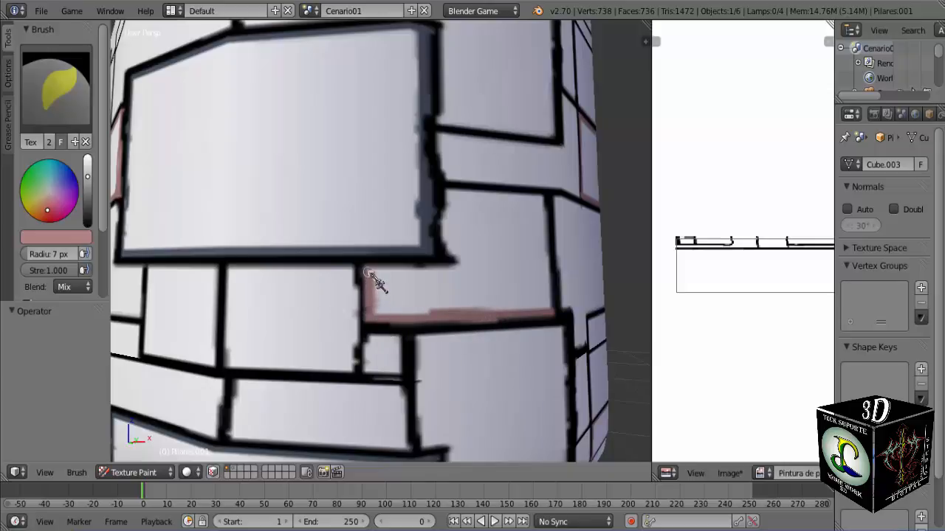
mouse_move(369, 270)
mouse_down()
mouse_move(451, 267)
mouse_move(452, 241)
mouse_up()
mouse_move(450, 201)
mouse_down()
mouse_move(450, 246)
mouse_move(454, 196)
mouse_move(447, 235)
mouse_move(447, 201)
mouse_move(522, 196)
mouse_up()
middle_drag(544, 211, 527, 228)
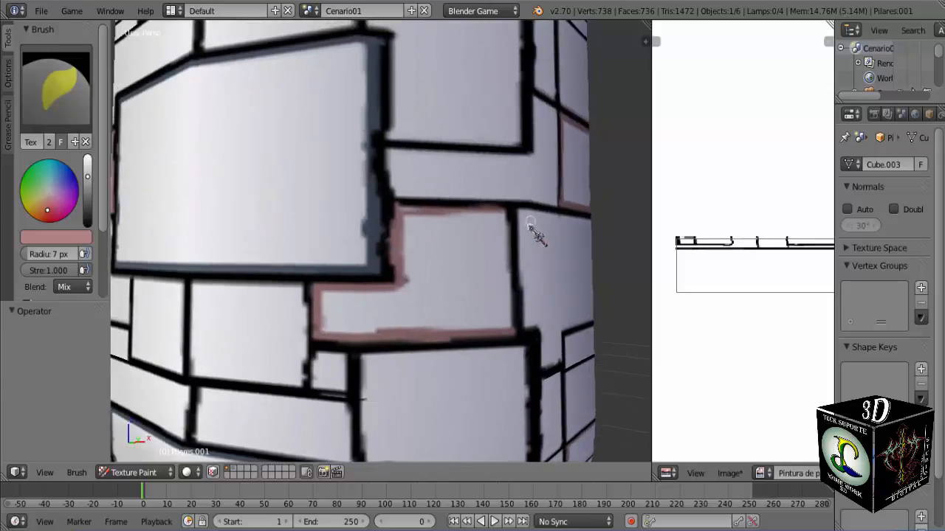
mouse_move(497, 215)
mouse_down()
mouse_move(397, 215)
mouse_move(405, 213)
mouse_up()
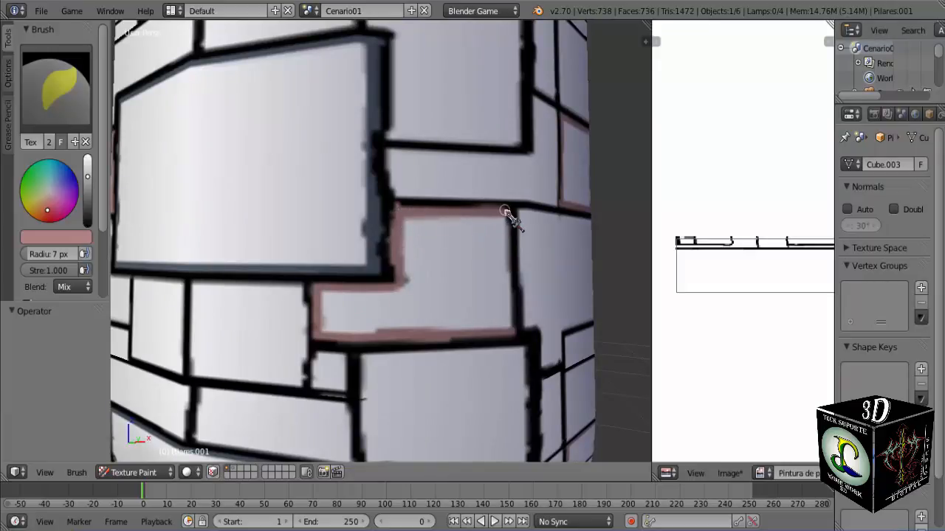
middle_drag(509, 214, 440, 246)
mouse_move(452, 219)
mouse_down()
mouse_move(454, 323)
mouse_move(452, 226)
mouse_up()
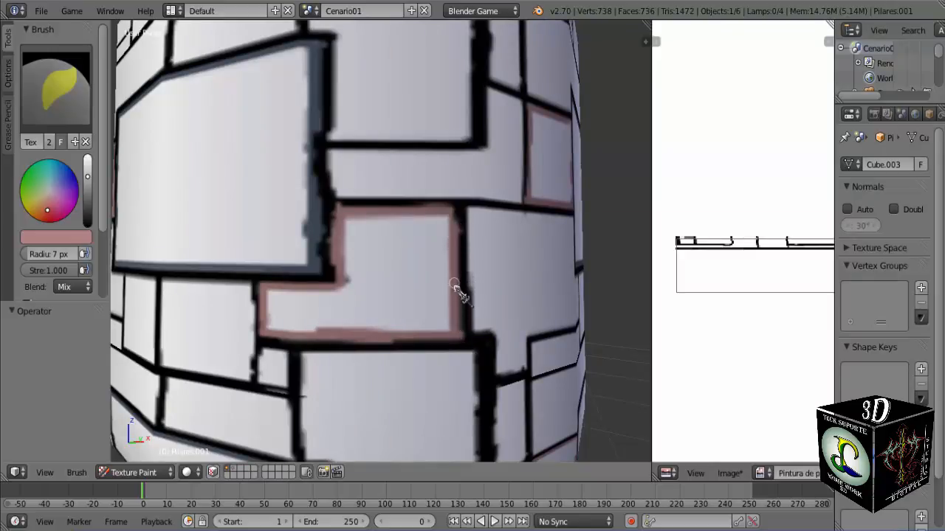
- Set the brush colour to a medium sky blue and frame the large central block in front view for close painting
scroll(403, 306, down, 5)
scroll(399, 304, up, 6)
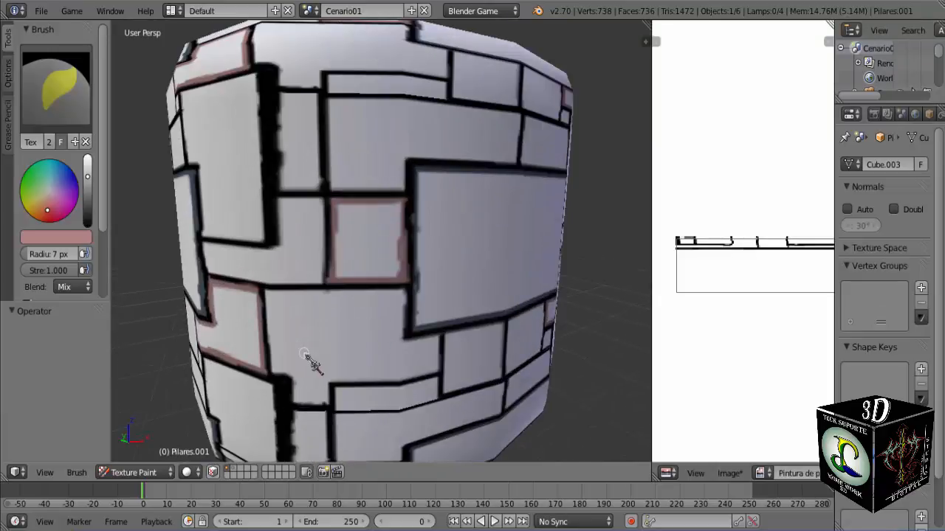
middle_drag(306, 359, 391, 325)
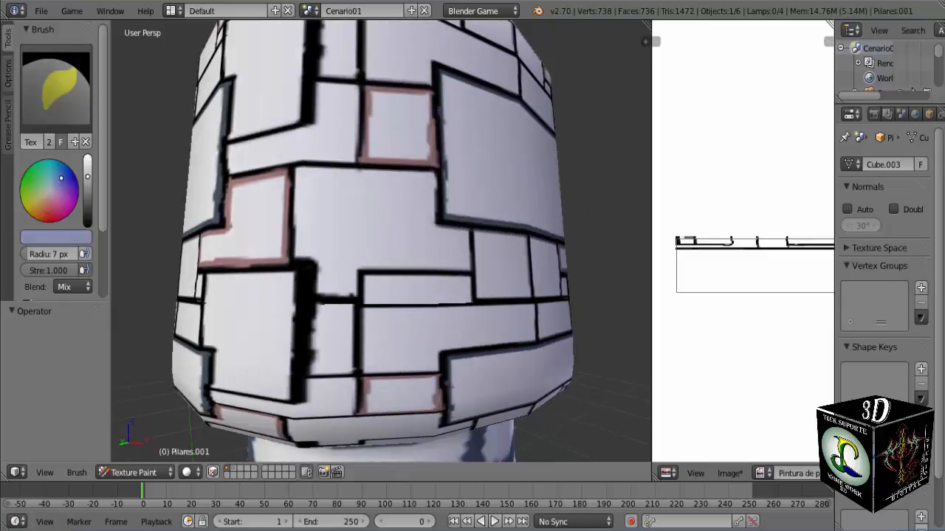
click(71, 177)
click(61, 165)
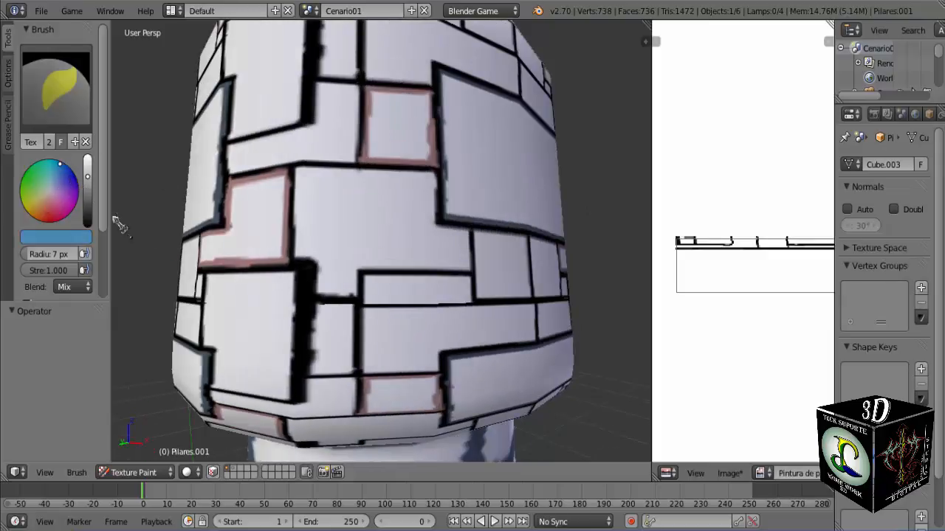
middle_drag(405, 219, 377, 234)
key(KP_1)
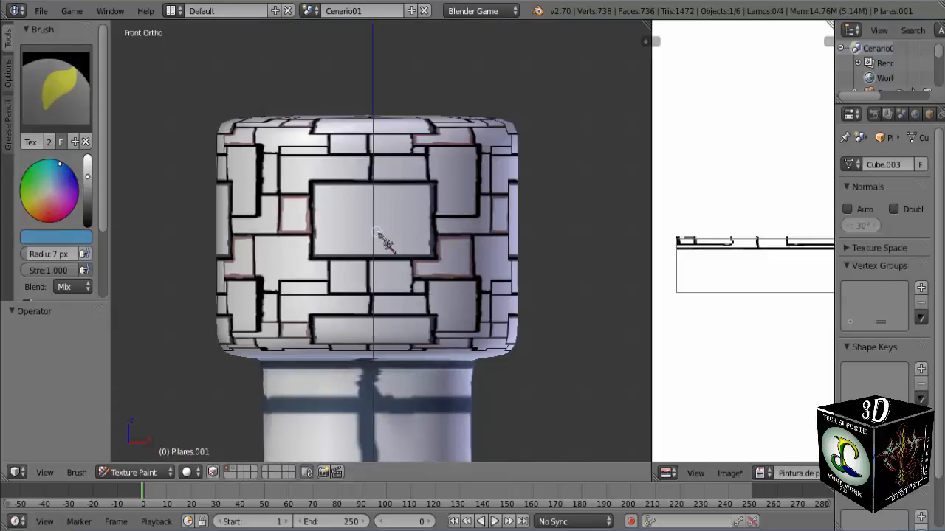
scroll(384, 248, down, 2)
scroll(390, 297, up, 6)
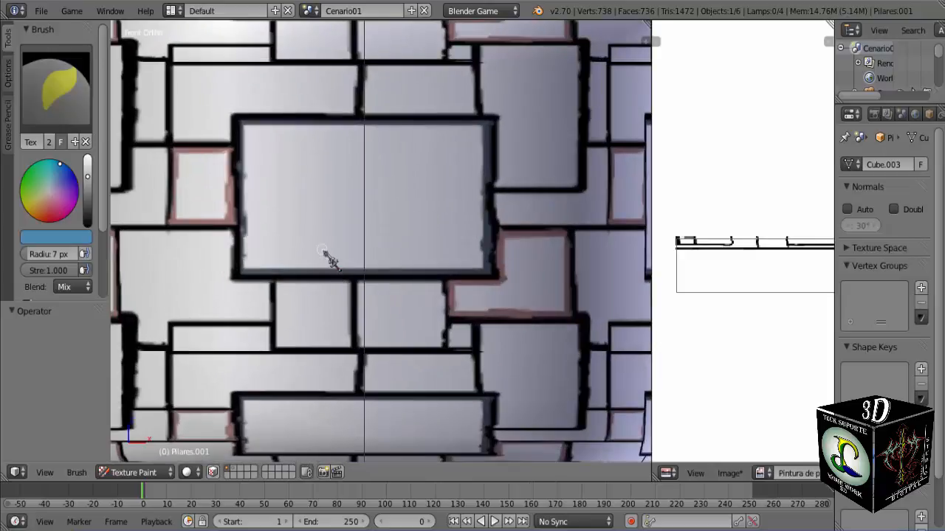
- Brighten the brush colour to a light sky blue and frame the capital's lower rim in front view for close painting
scroll(325, 254, up, 3)
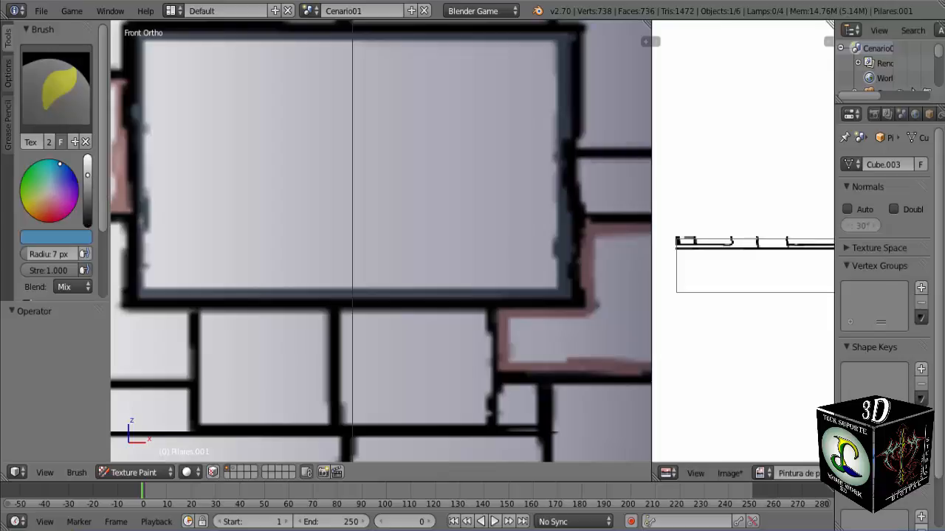
drag(87, 175, 88, 156)
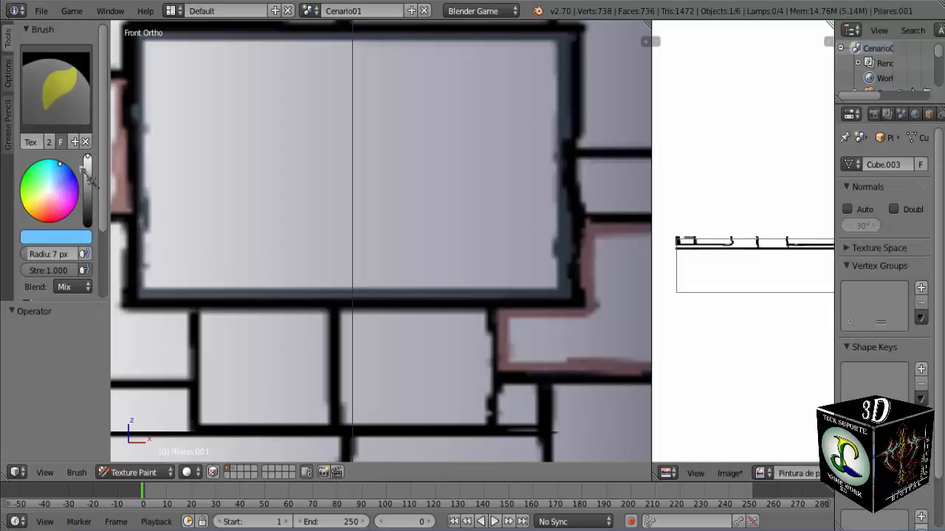
scroll(177, 255, down, 6)
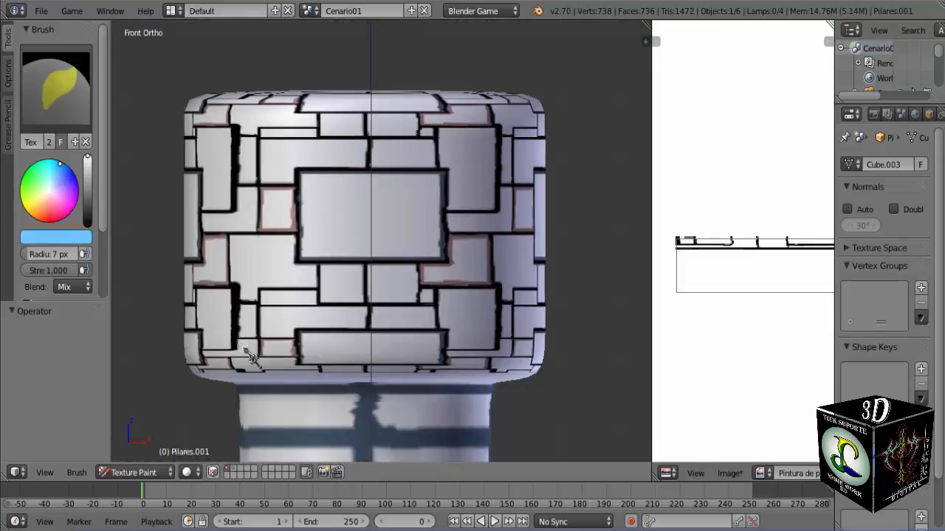
shift+middle_drag(248, 355, 267, 310)
scroll(270, 310, up, 4)
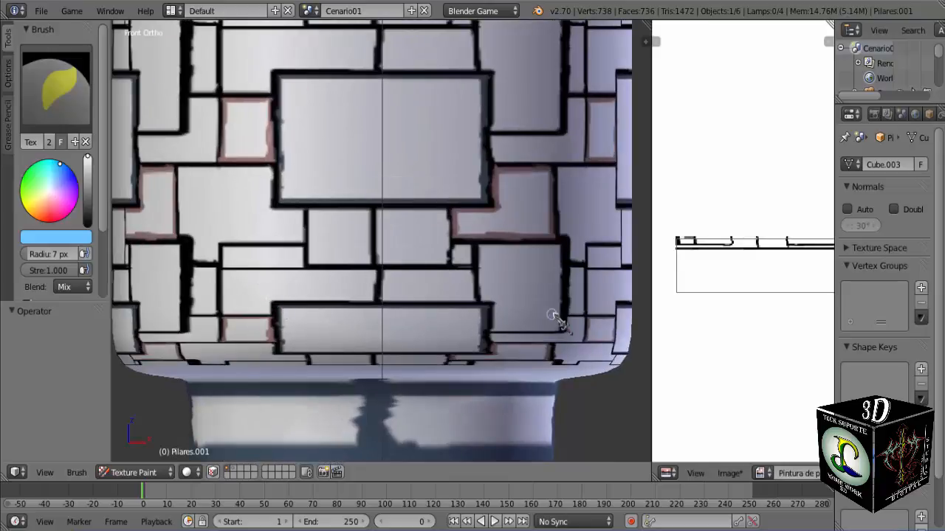
middle_drag(553, 316, 546, 314)
key(KP_1)
scroll(413, 321, up, 4)
scroll(263, 313, down, 2)
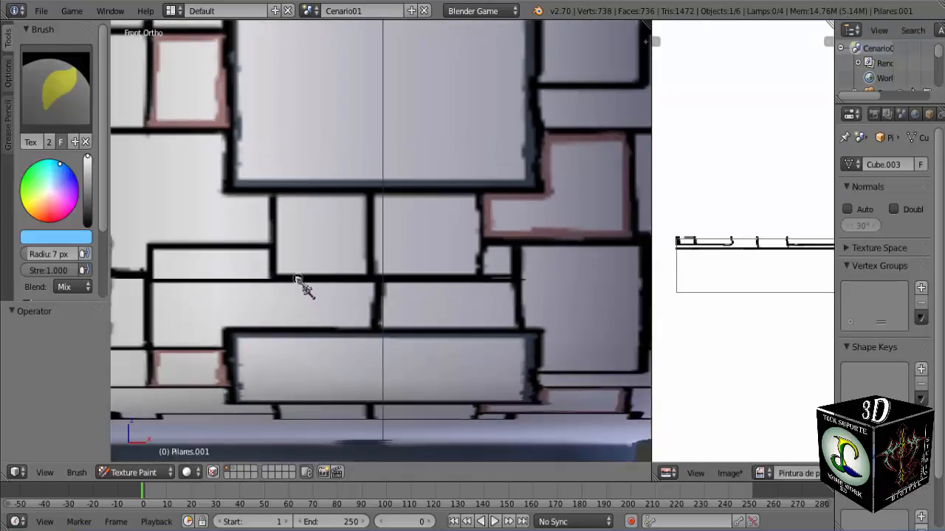
scroll(334, 260, down, 4)
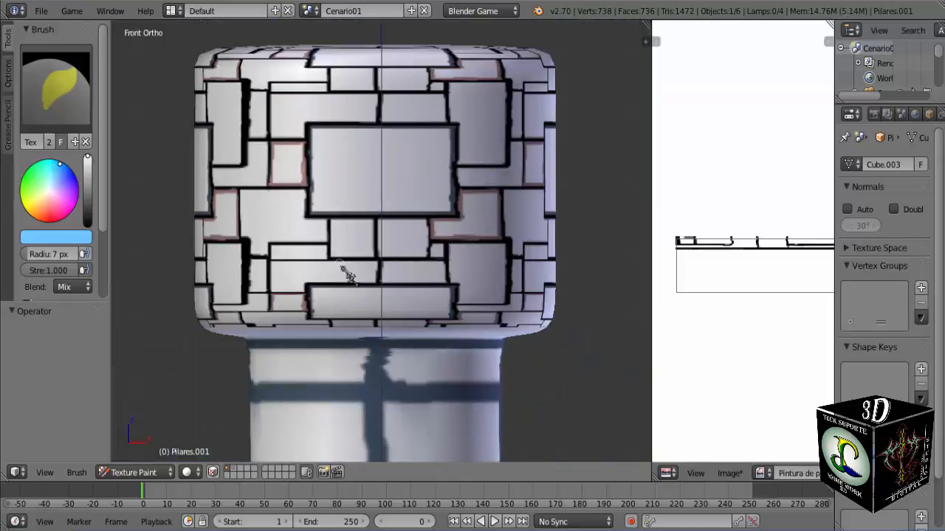
scroll(347, 310, up, 5)
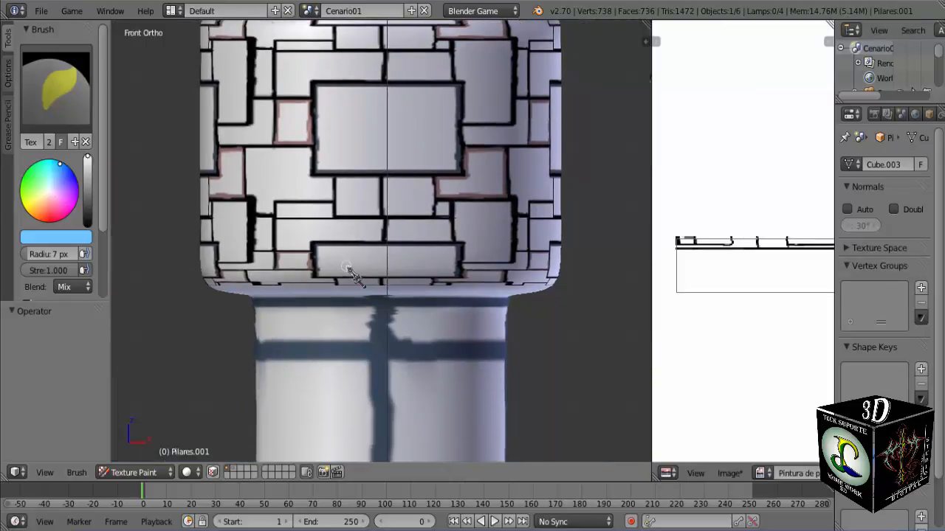
scroll(362, 232, up, 1)
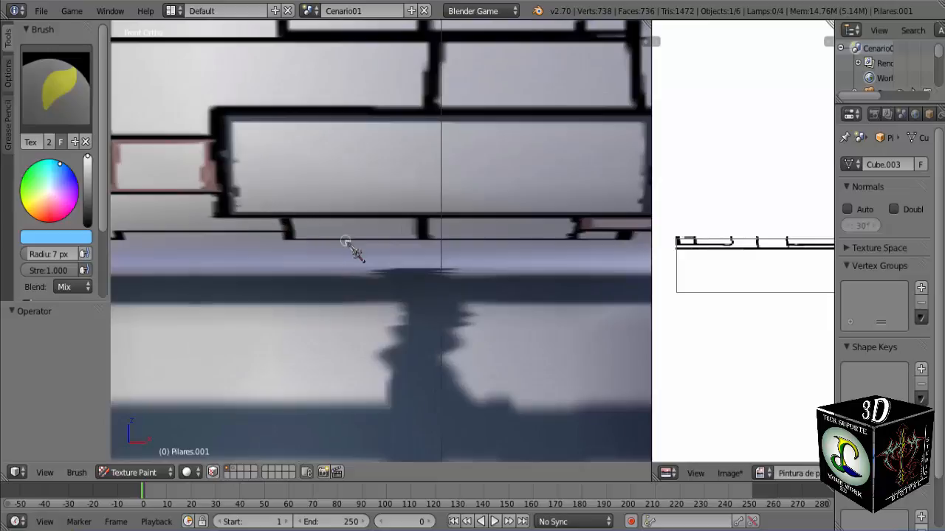
- Paint a light blue line along the top inner edges of the two small blocks below the wide block at the capital's lower rim
scroll(328, 236, up, 3)
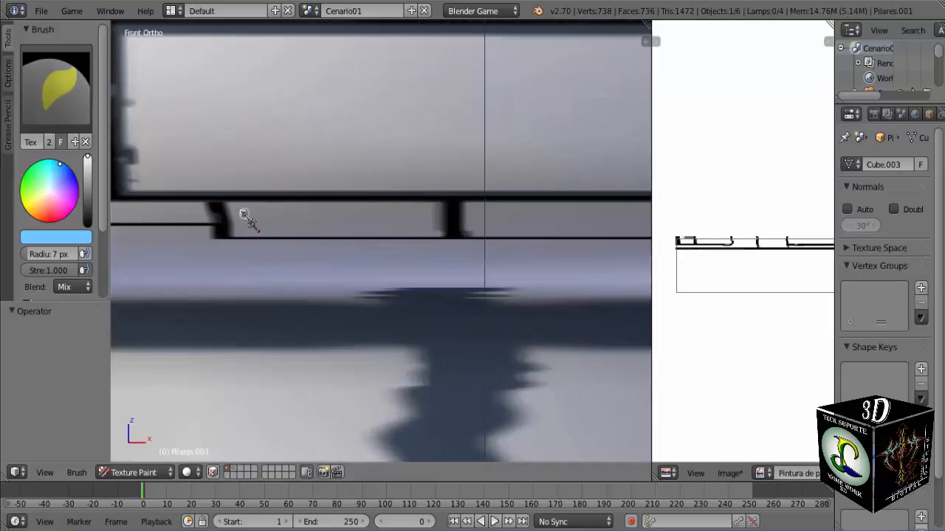
drag(229, 207, 443, 211)
scroll(445, 221, down, 2)
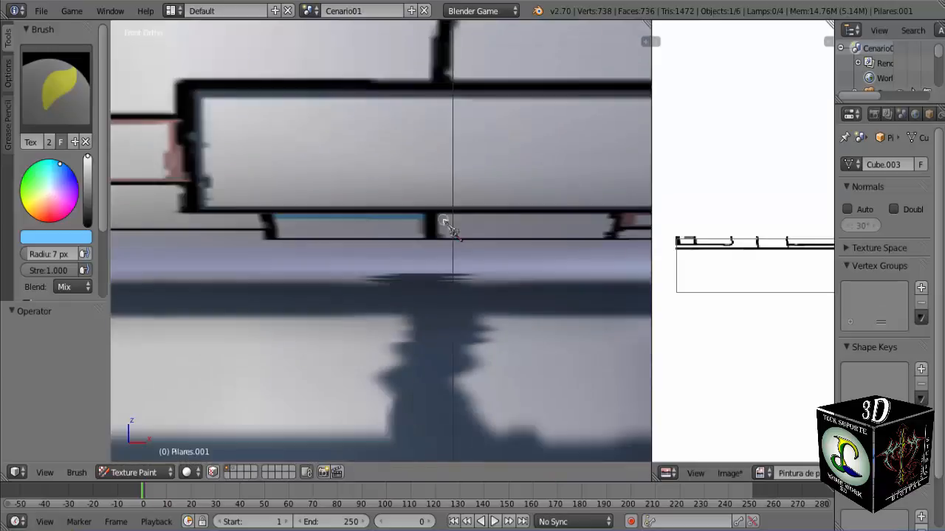
shift+middle_drag(499, 222, 456, 221)
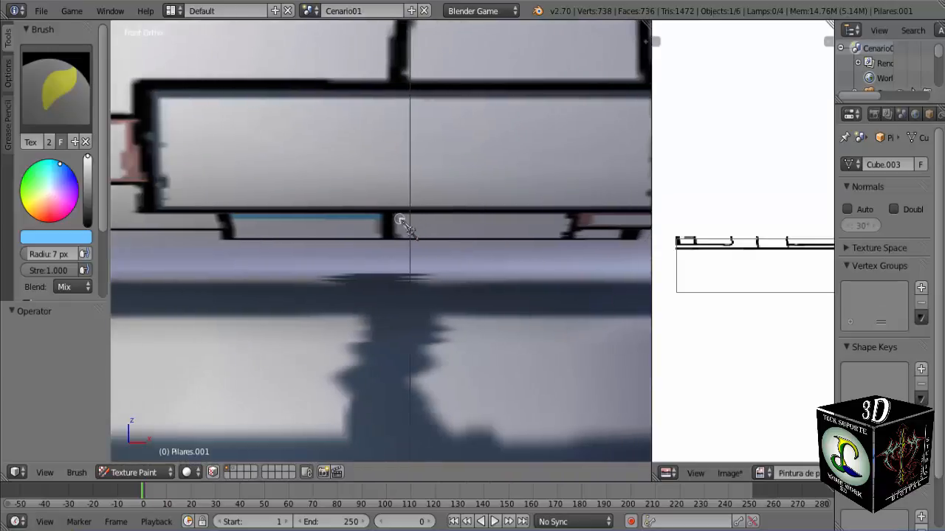
drag(399, 220, 557, 219)
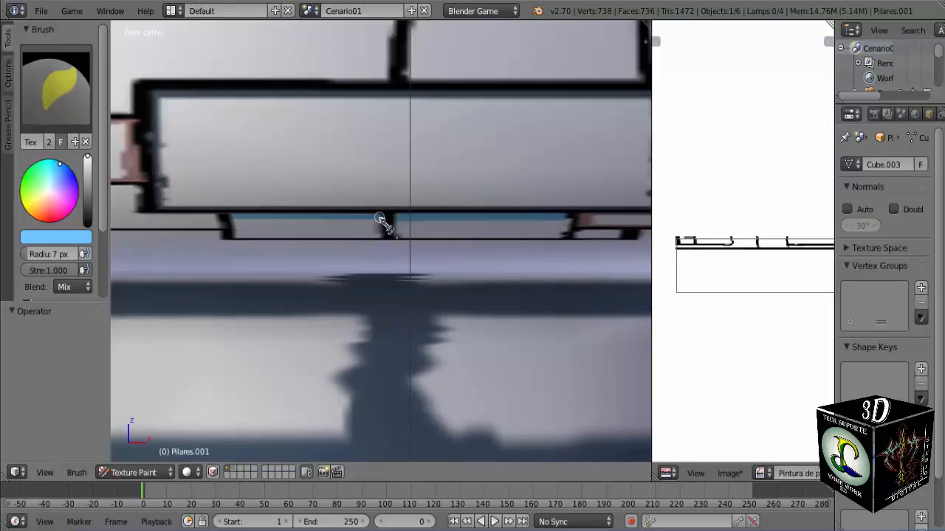
drag(277, 218, 247, 219)
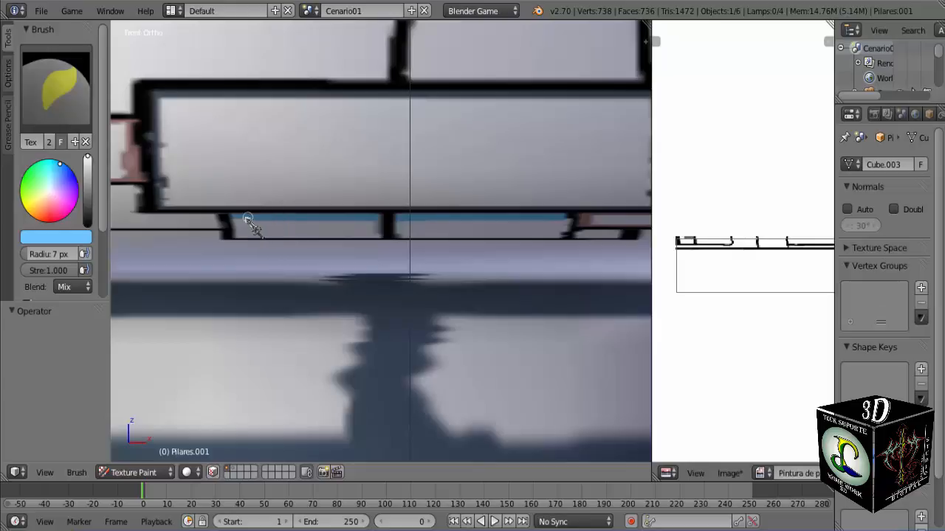
- Paint a light blue line down the right inner edge of the L-shaped block above the large central block
scroll(485, 312, down, 5)
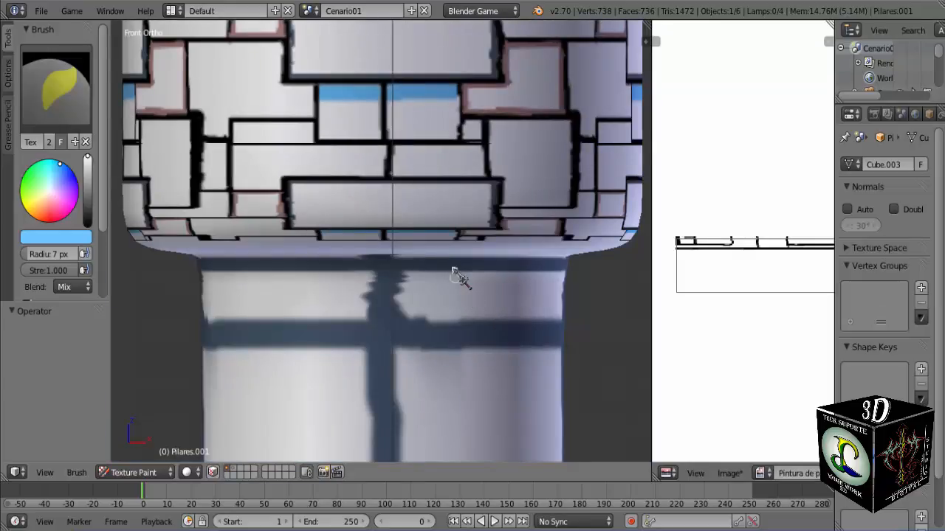
shift+middle_drag(454, 273, 401, 380)
scroll(445, 352, down, 3)
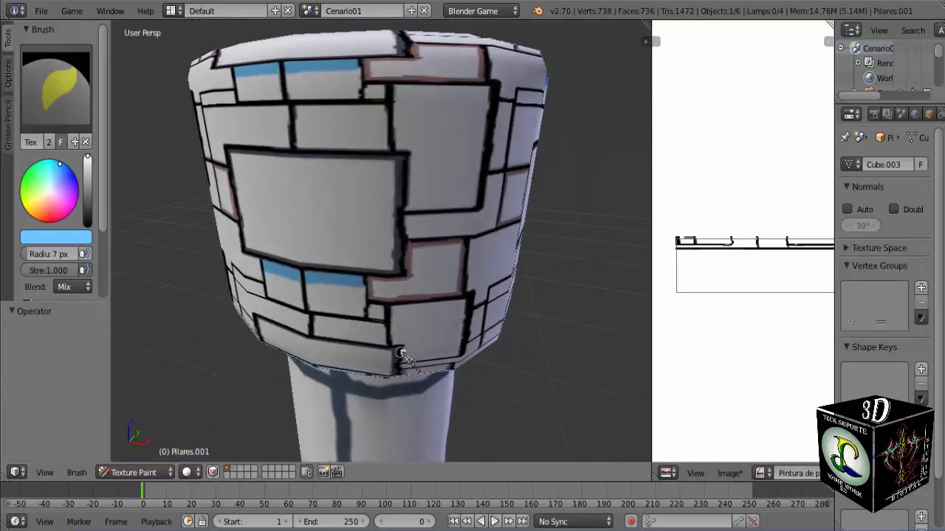
scroll(399, 326, up, 2)
middle_drag(401, 328, 422, 296)
scroll(457, 295, up, 5)
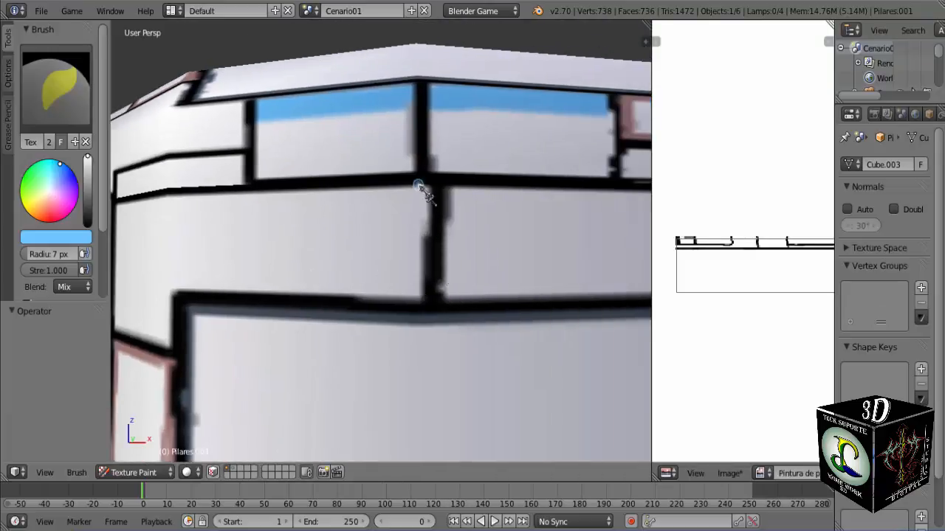
drag(418, 185, 419, 237)
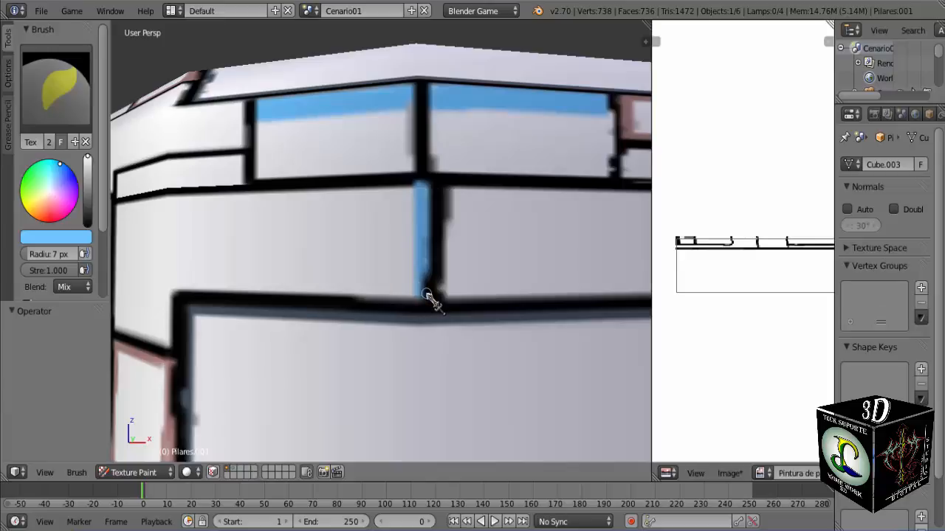
drag(423, 288, 427, 192)
- On the matching blocks at the pillar's base, paint the top inner edge of the L-shaped block in light blue
scroll(425, 196, down, 6)
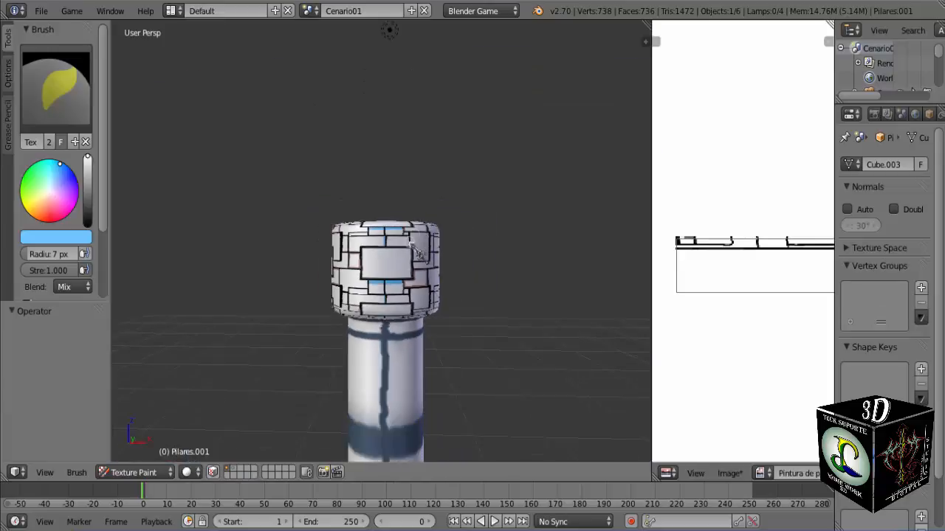
middle_drag(314, 240, 415, 262)
scroll(413, 258, down, 4)
shift+middle_drag(399, 299, 384, 152)
scroll(428, 350, up, 5)
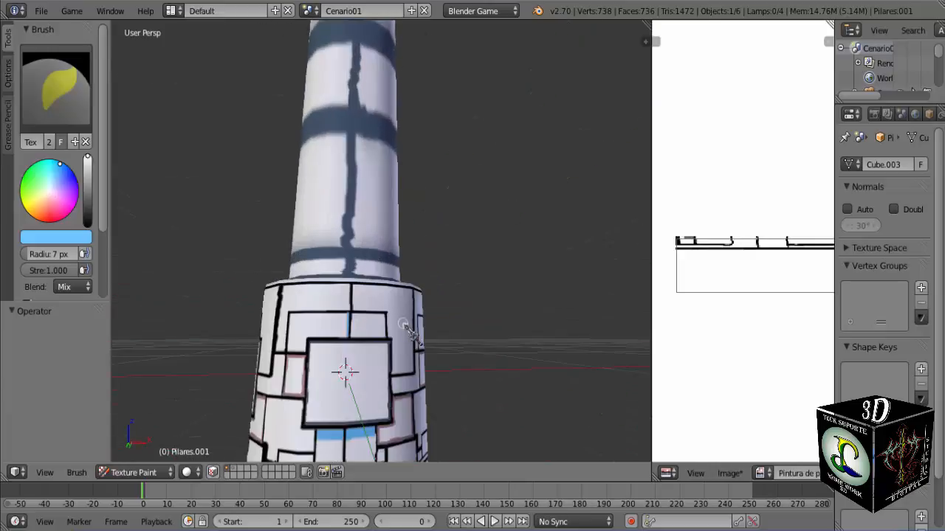
mouse_move(387, 336)
shift+middle_down()
mouse_move(461, 224)
mouse_move(472, 266)
mouse_move(487, 267)
mouse_move(409, 265)
mouse_move(454, 267)
shift+middle_up()
scroll(481, 264, up, 5)
shift+middle_drag(406, 238, 330, 186)
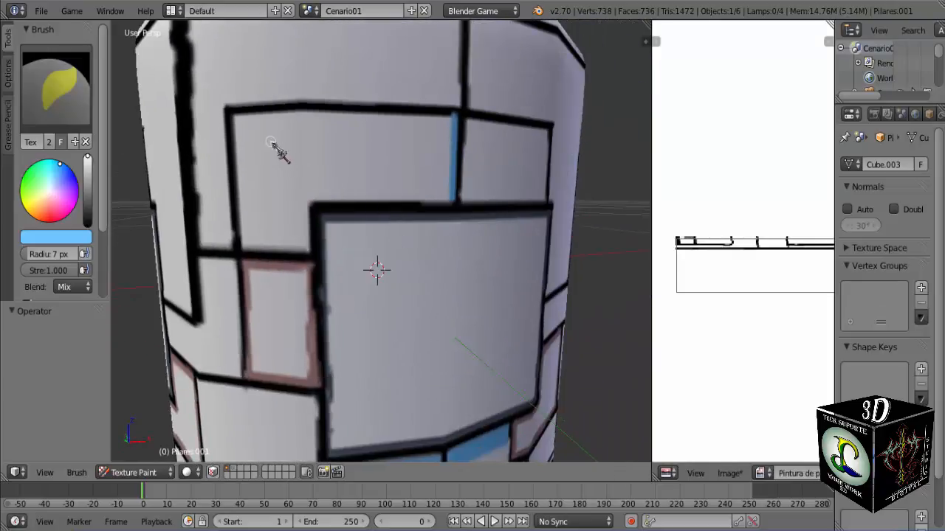
mouse_move(234, 120)
mouse_down()
mouse_move(452, 118)
mouse_move(234, 116)
mouse_move(448, 122)
mouse_move(433, 120)
mouse_up()
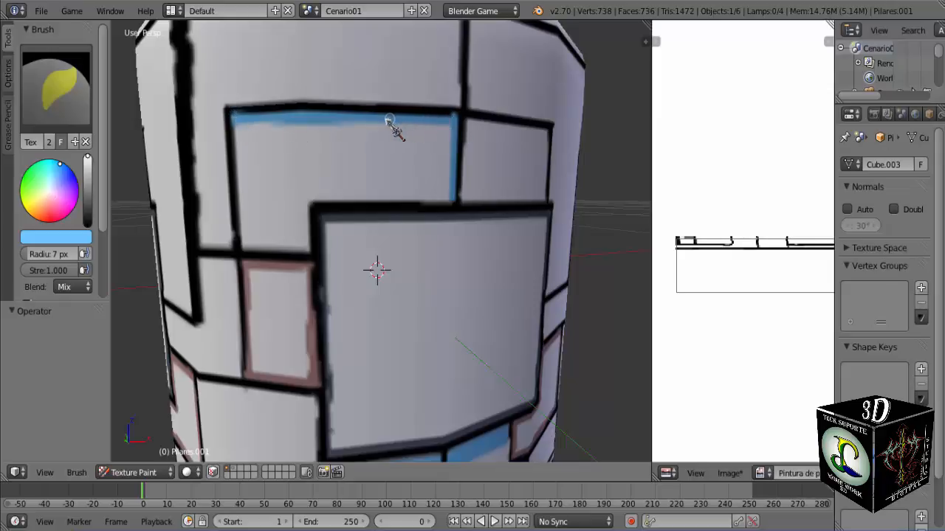
- Paint the L-shaped block's bottom inner edge above the small pink-outlined block and its left inner edge in light blue
mouse_move(280, 233)
shift+middle_down()
mouse_move(347, 204)
mouse_move(250, 228)
mouse_move(265, 241)
shift+middle_up()
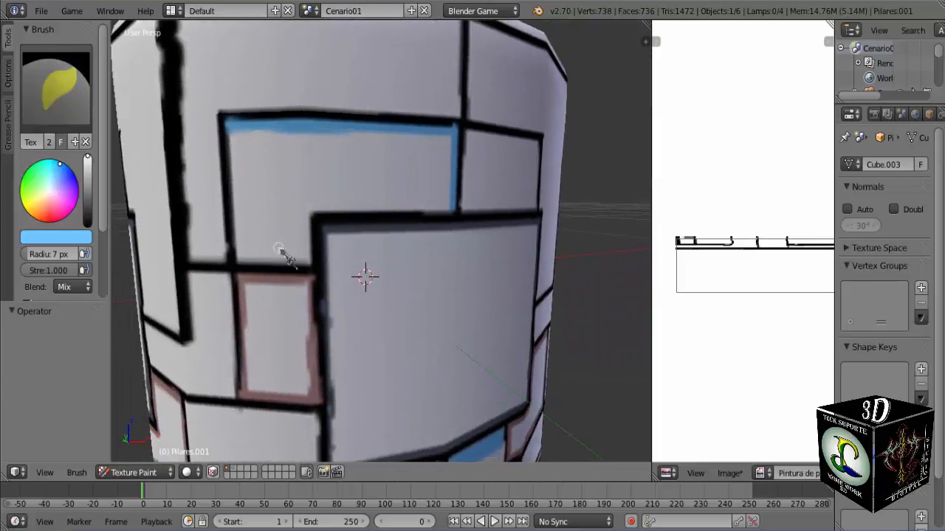
scroll(282, 252, up, 1)
scroll(285, 262, down, 1)
ctrl+scroll(292, 257, down, 1)
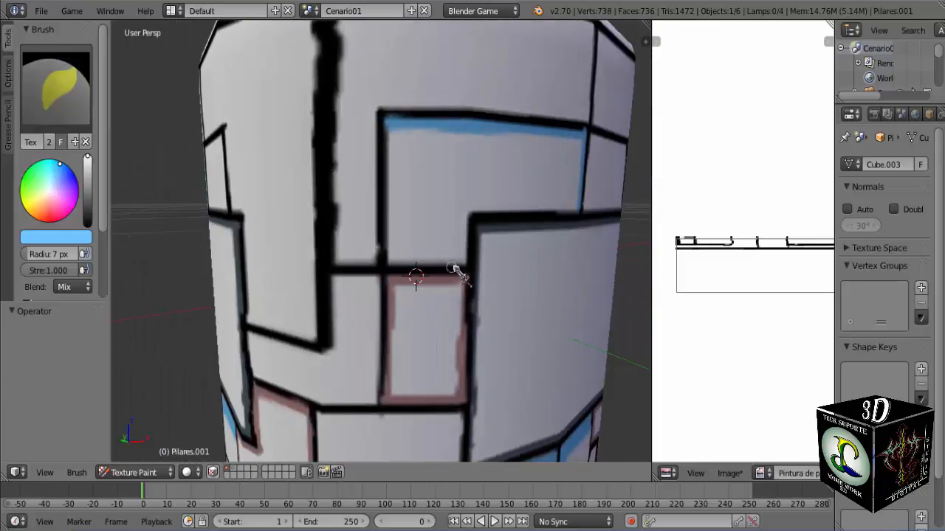
mouse_move(462, 261)
mouse_down()
mouse_move(390, 264)
mouse_move(450, 262)
mouse_up()
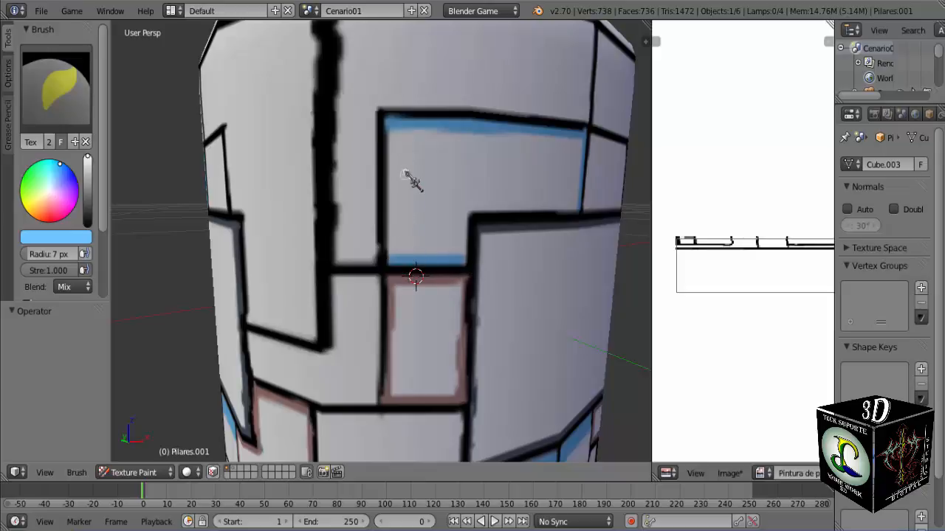
mouse_move(394, 128)
mouse_down()
mouse_move(397, 265)
mouse_move(390, 146)
mouse_up()
key(ctrl+z)
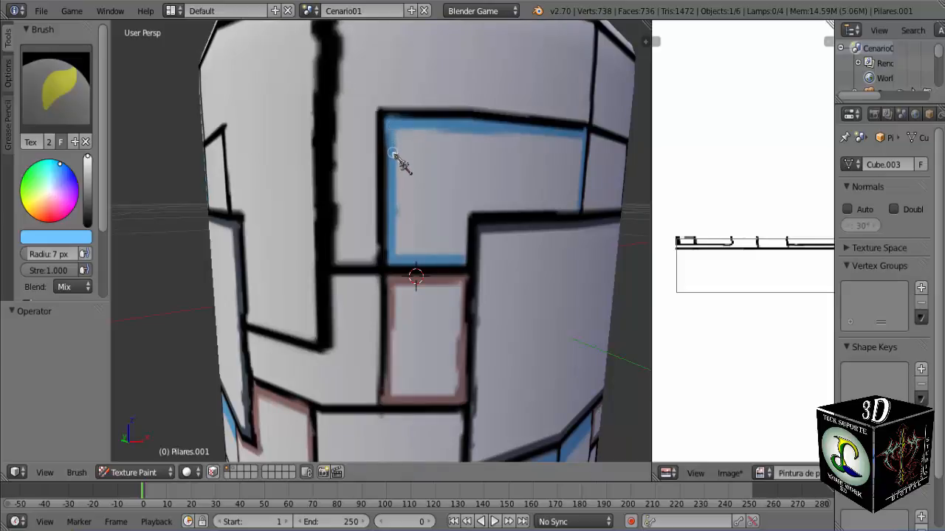
mouse_move(401, 162)
middle_down()
mouse_move(432, 221)
mouse_move(358, 248)
middle_up()
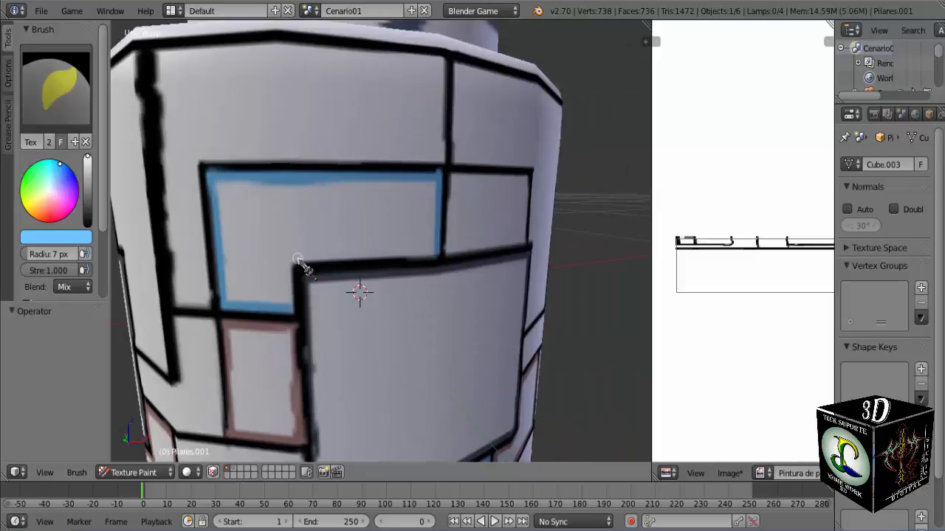
drag(298, 262, 446, 258)
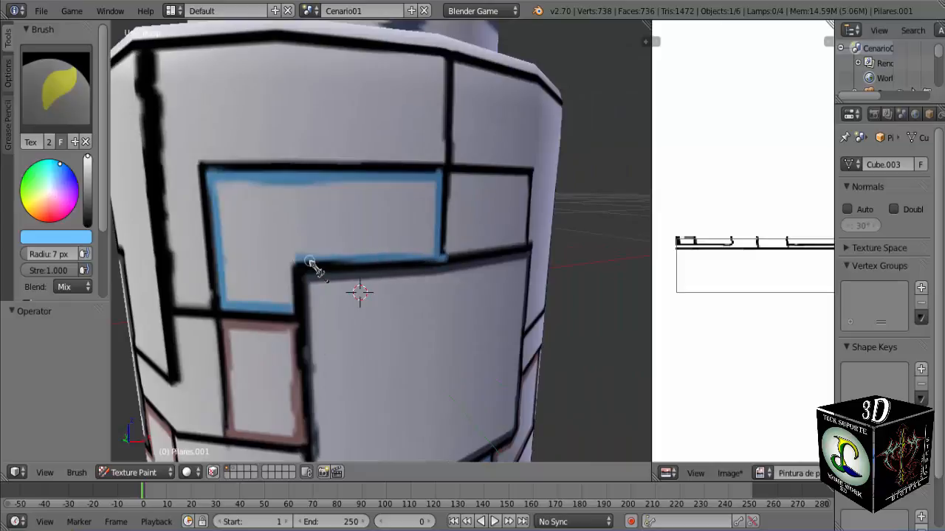
key(ctrl+z)
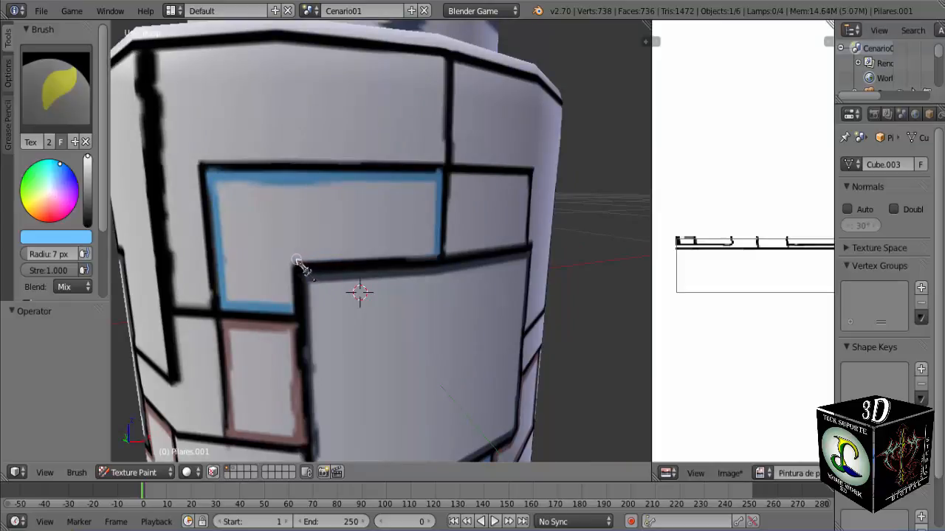
drag(297, 262, 417, 252)
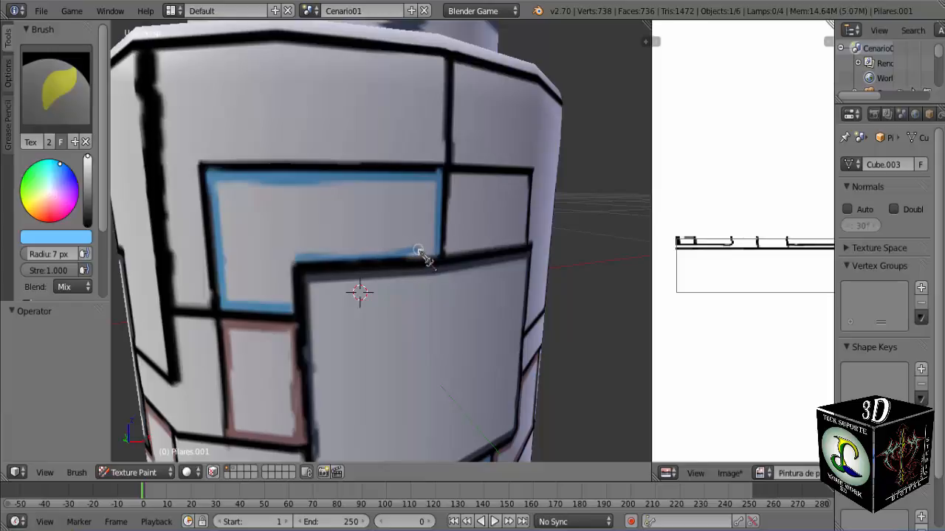
key(ctrl+z)
drag(299, 257, 434, 256)
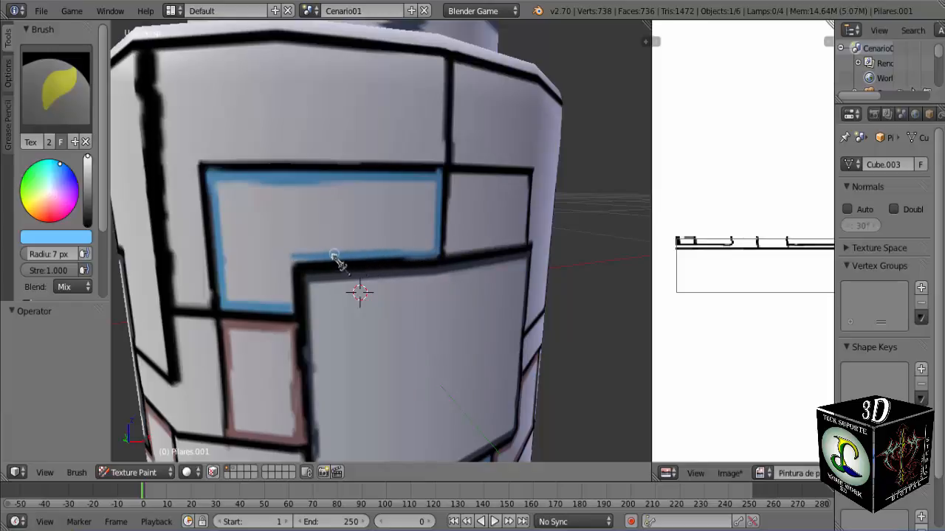
key(ctrl+z)
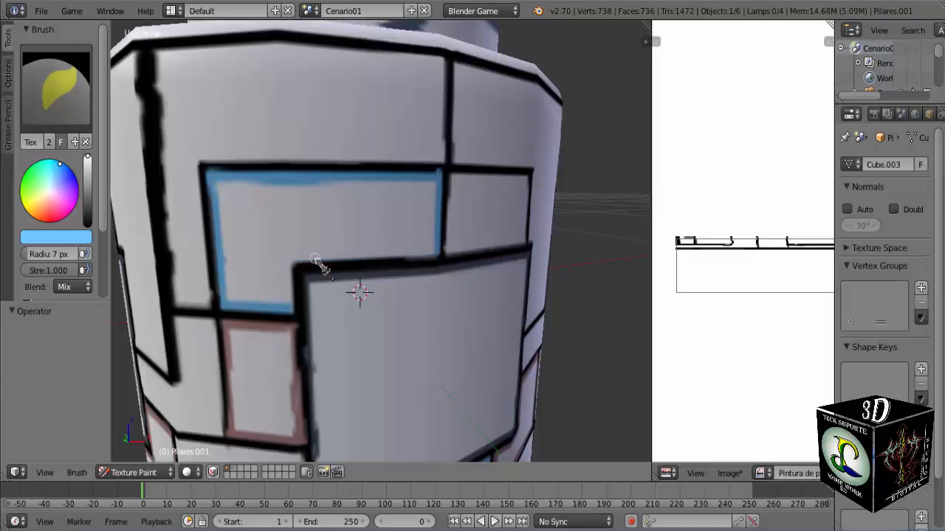
drag(301, 260, 393, 254)
key(ctrl+z)
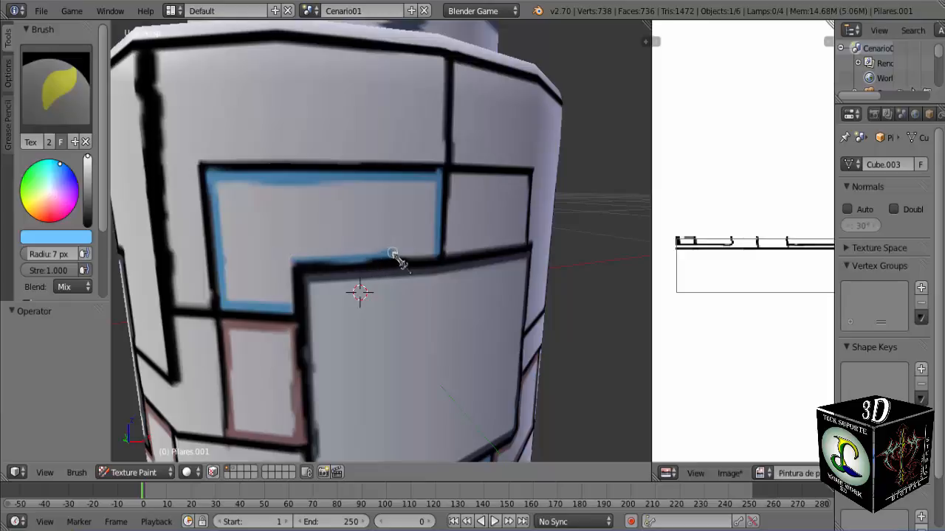
key(ctrl+z)
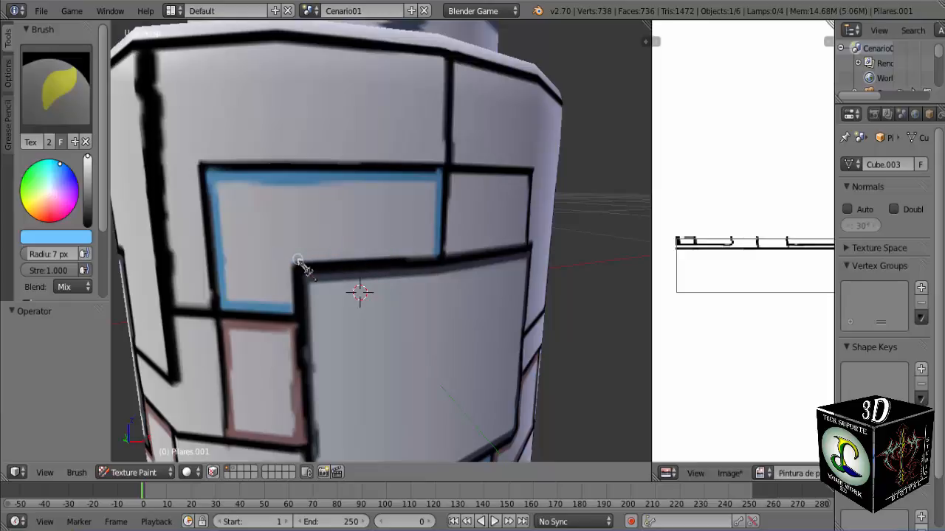
drag(299, 261, 362, 260)
key(ctrl+z)
- Paint a light blue line along the L-shaped block's stepped inner corner, covering the edge above the large central block and the short vertical edge
mouse_move(296, 262)
mouse_down()
mouse_move(431, 255)
mouse_move(303, 253)
mouse_up()
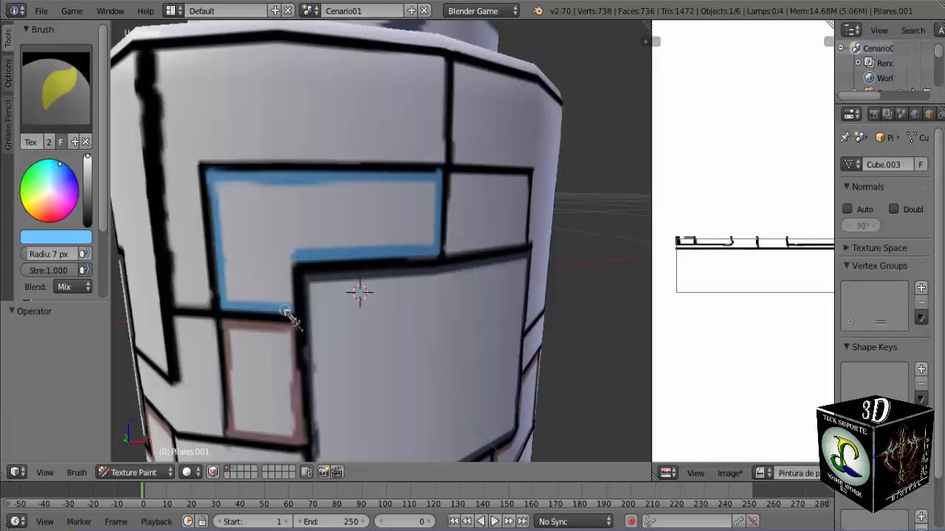
shift+middle_drag(287, 312, 358, 263)
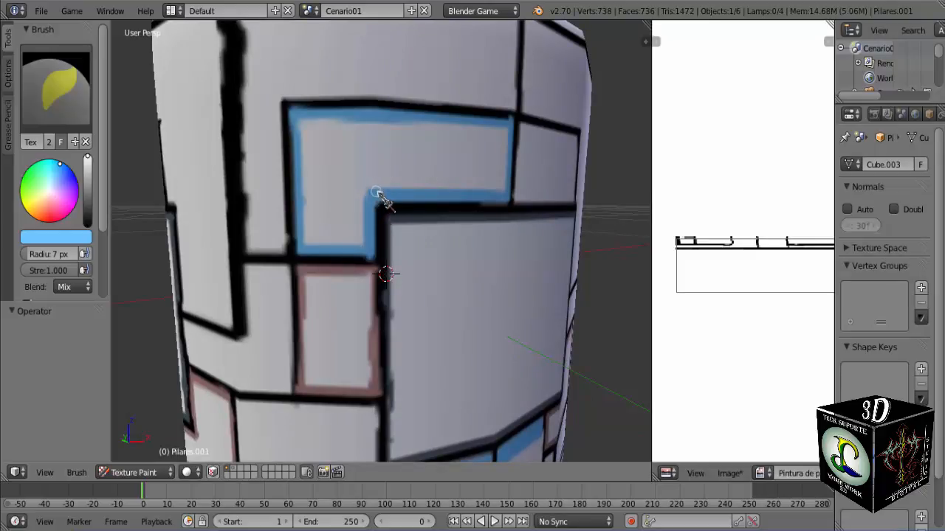
- Save the pillar's painted texture image to its existing file, keeping the stone-block lines, shaft bands and coloured block edges
scroll(371, 226, down, 6)
mouse_move(449, 259)
middle_down()
mouse_move(428, 255)
mouse_move(405, 337)
middle_up()
key(KP_1)
scroll(387, 300, down, 2)
shift+middle_drag(404, 237, 402, 261)
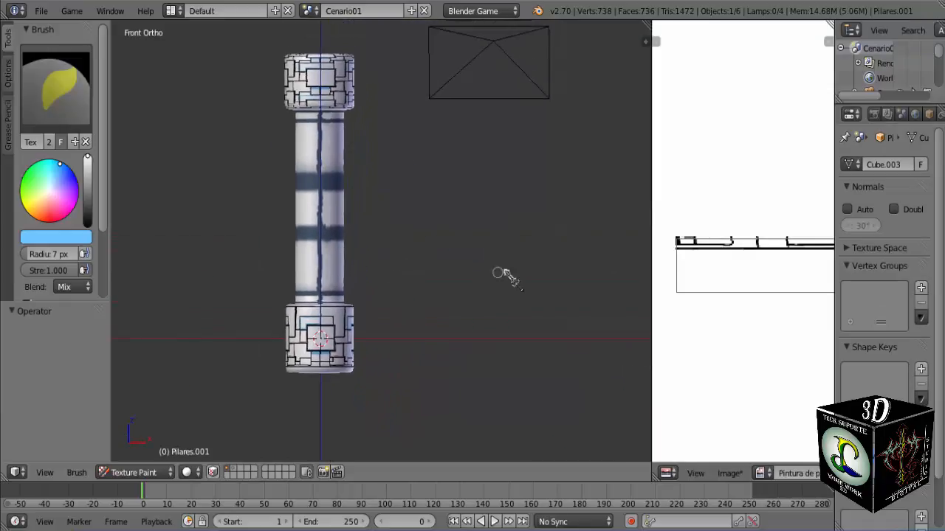
scroll(692, 266, down, 5)
scroll(686, 263, down, 2)
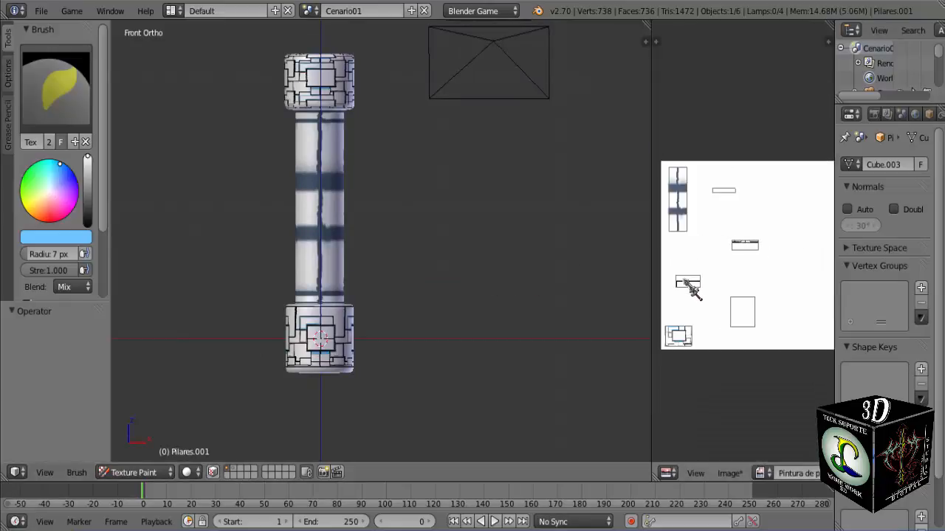
mouse_move(683, 279)
middle_down()
mouse_move(714, 242)
mouse_move(698, 257)
middle_up()
click(729, 473)
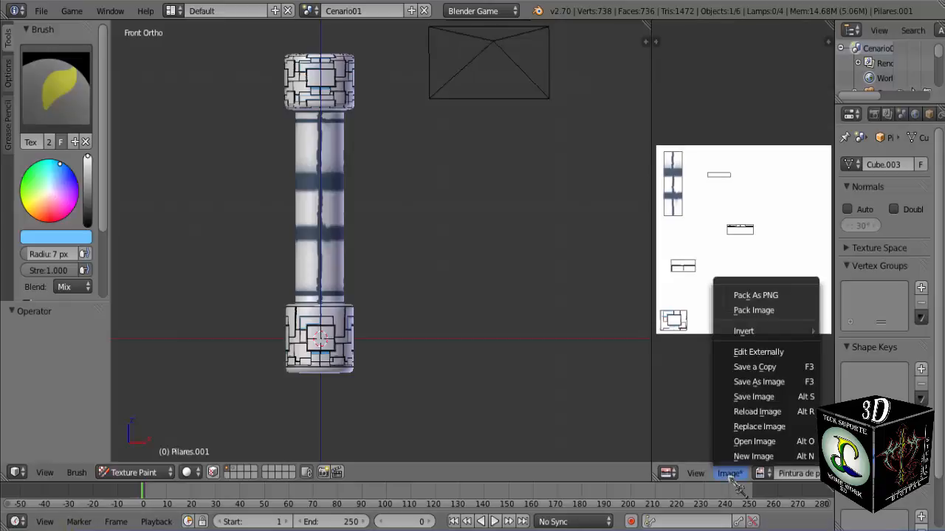
click(731, 473)
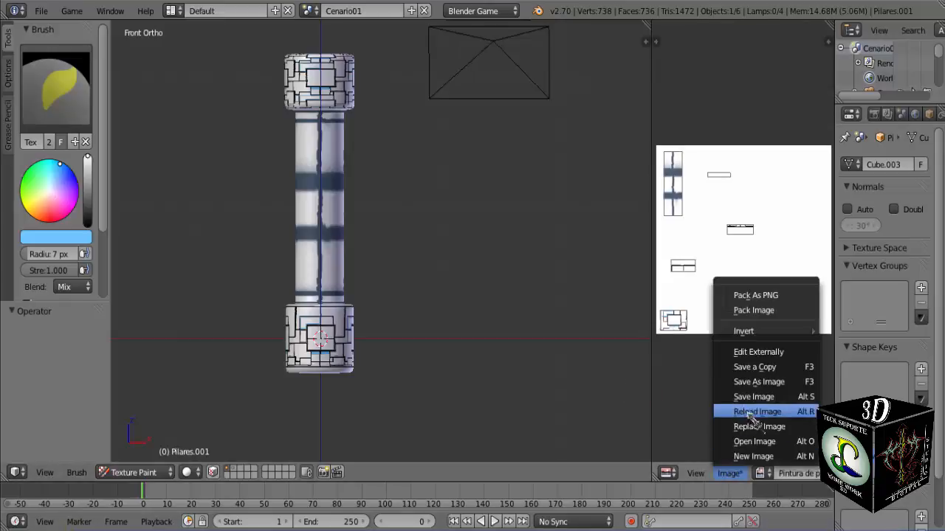
click(787, 398)
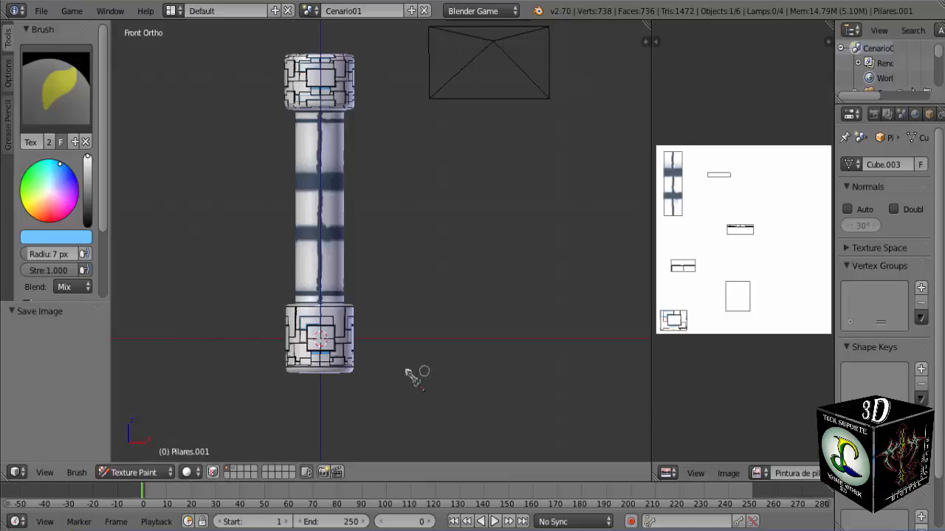
shift+middle_drag(418, 313, 423, 356)
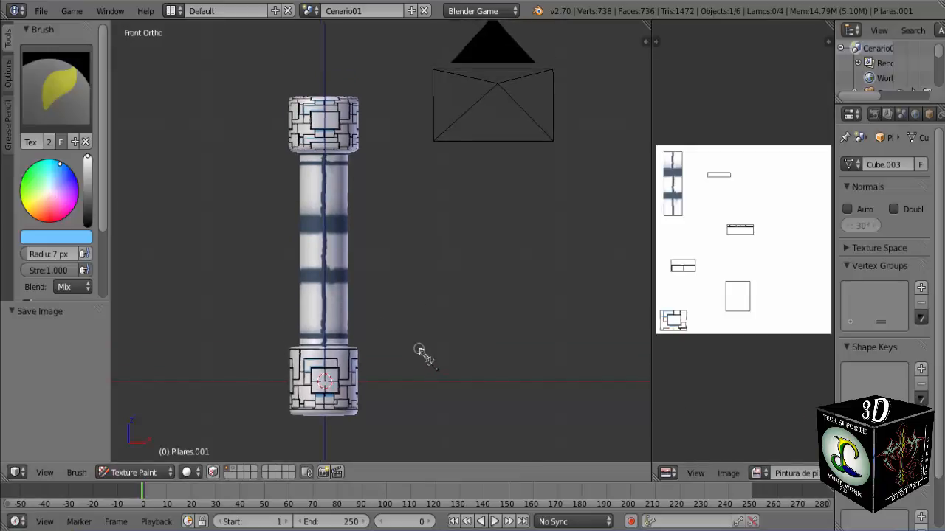
scroll(422, 356, down, 1)
middle_drag(358, 375, 378, 347)
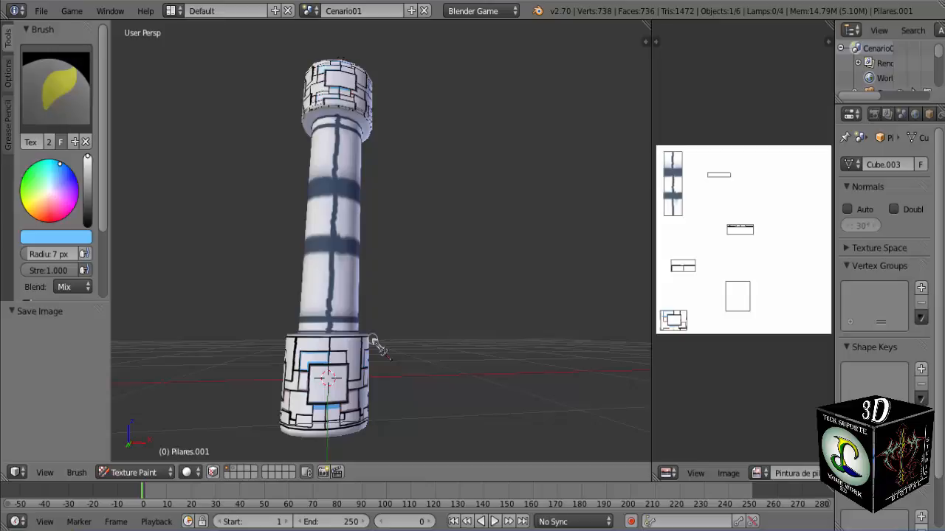